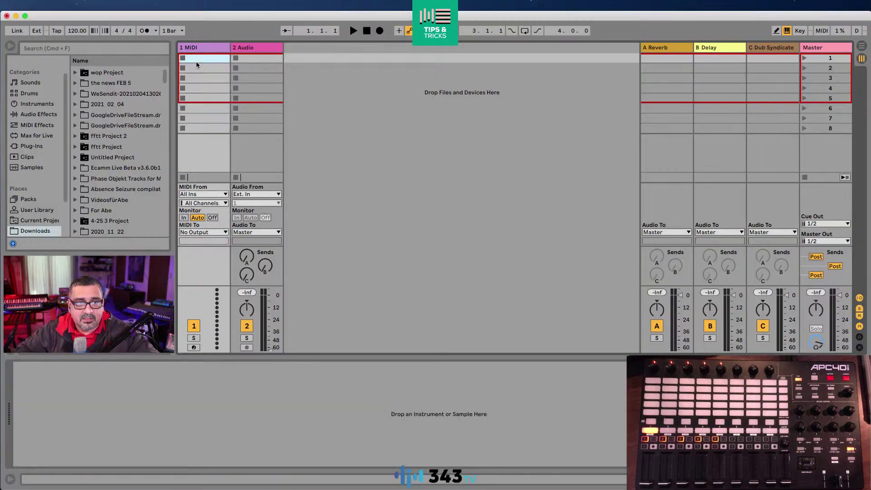
- Create empty MIDI clips in scene slots 1 through 5 of the first MIDI track
double_click(198, 59)
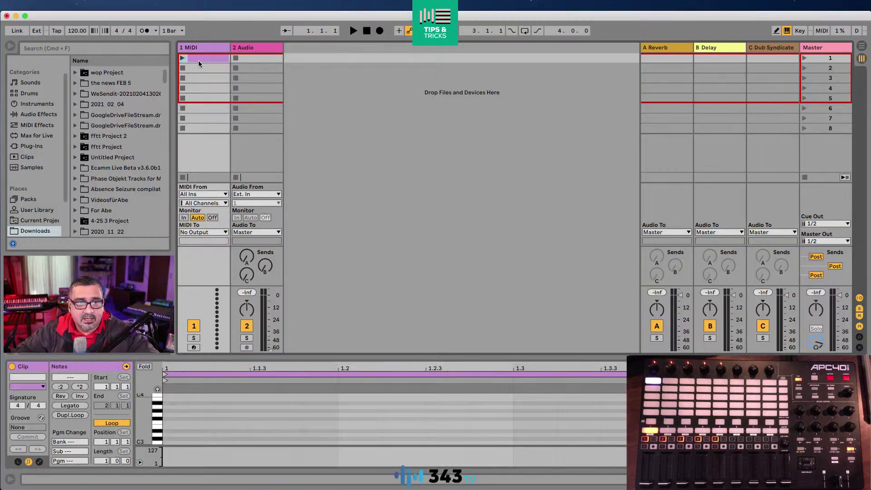
double_click(201, 68)
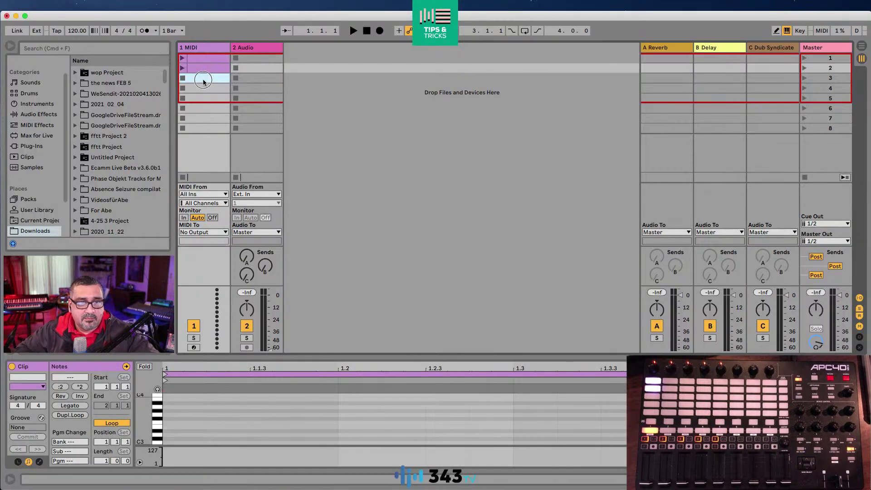
double_click(203, 79)
double_click(203, 88)
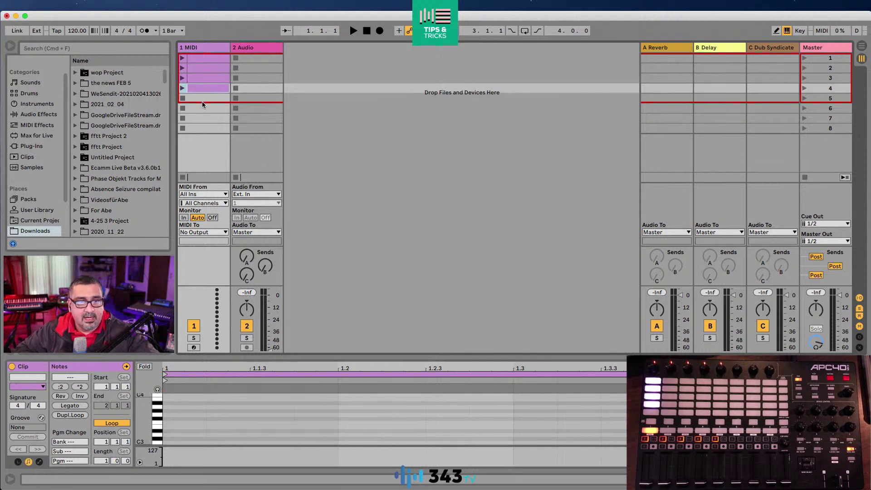
double_click(202, 99)
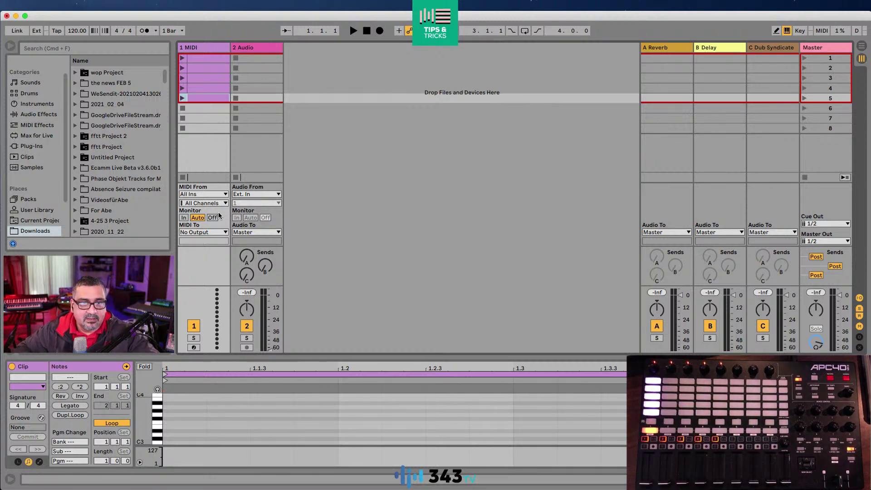
- Duplicate the MIDI track with its clips twice to make three identical MIDI tracks
left_click(218, 49)
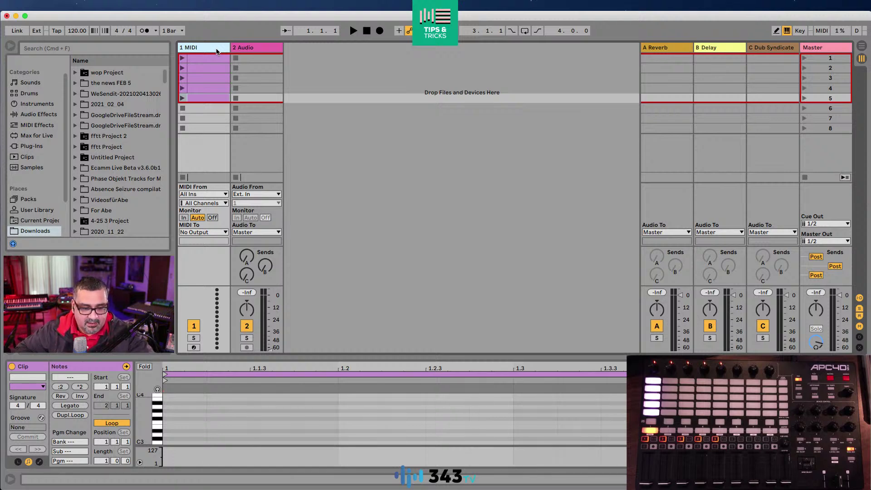
key("super+d")
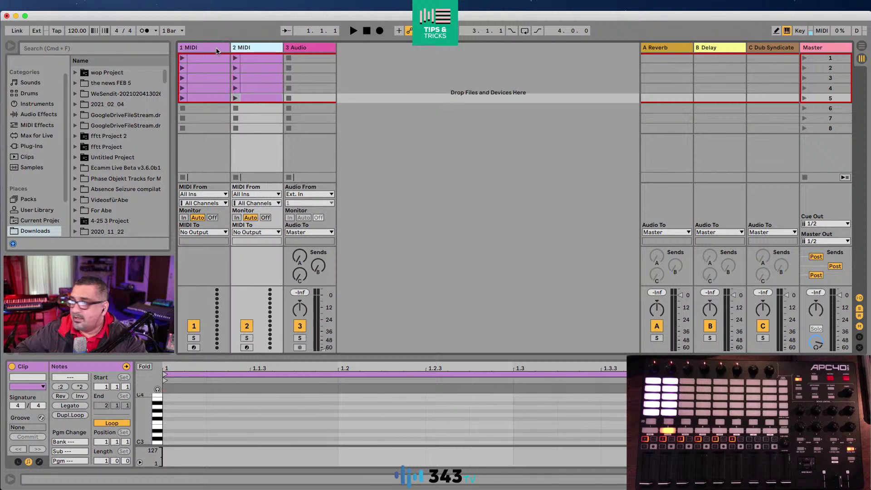
key("super+d")
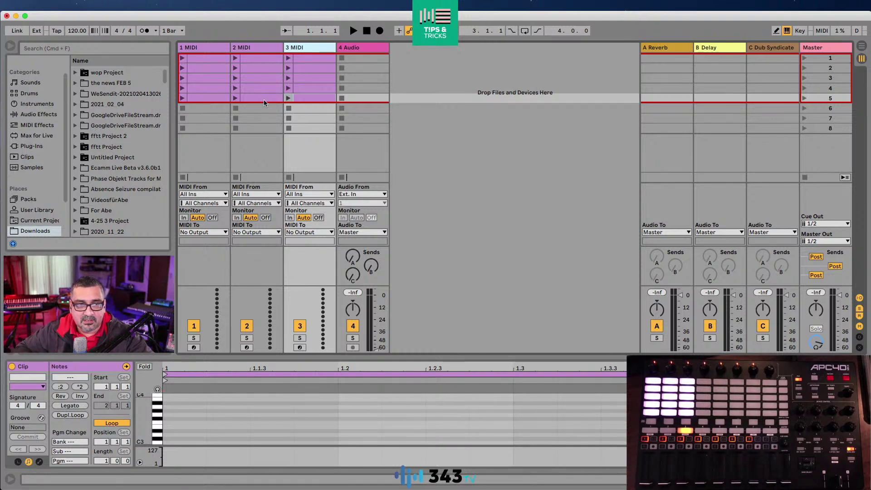
- Colour the second track's scene 2 clip pale yellow and the third track's scene 3 clip teal
right_click(259, 69)
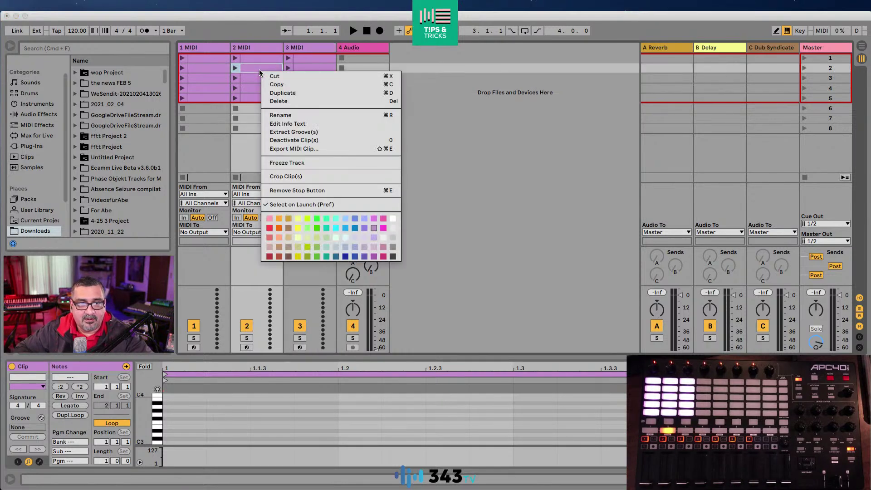
left_click(297, 218)
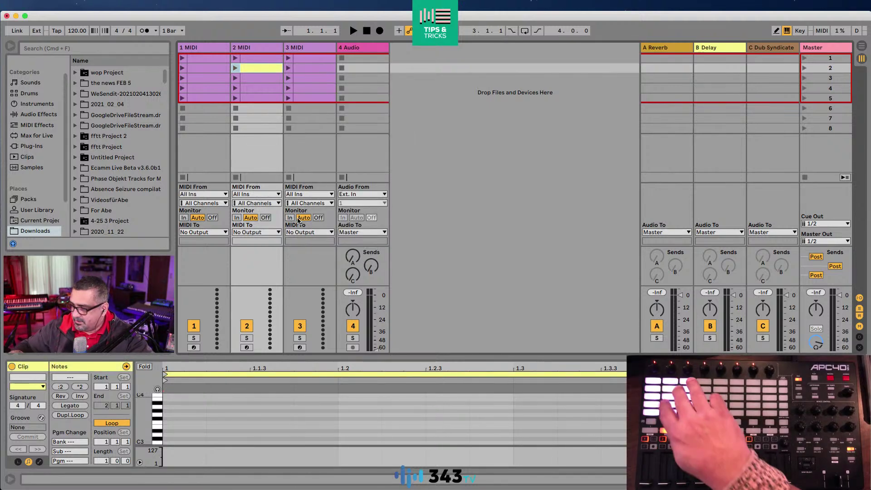
right_click(304, 78)
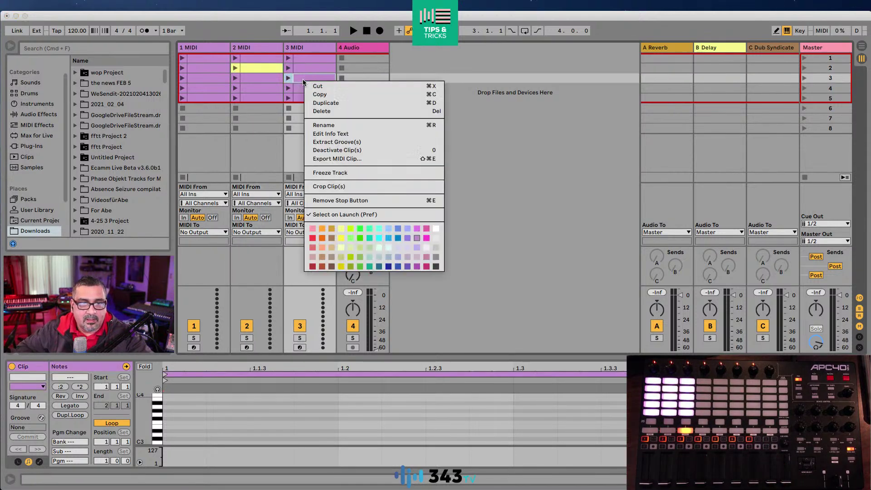
left_click(370, 239)
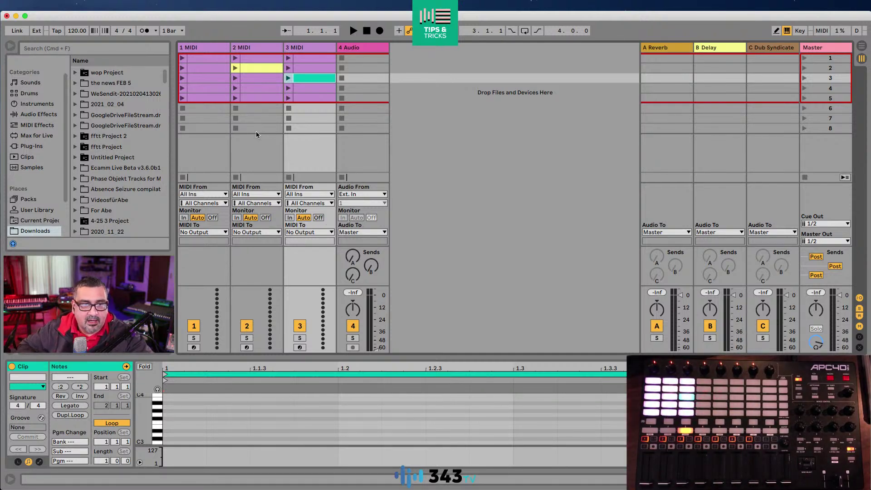
- Add empty MIDI clips in scenes 6 to 8 of track 1, and in scenes 6 and 8 of tracks 2 and 3
double_click(206, 112)
double_click(206, 120)
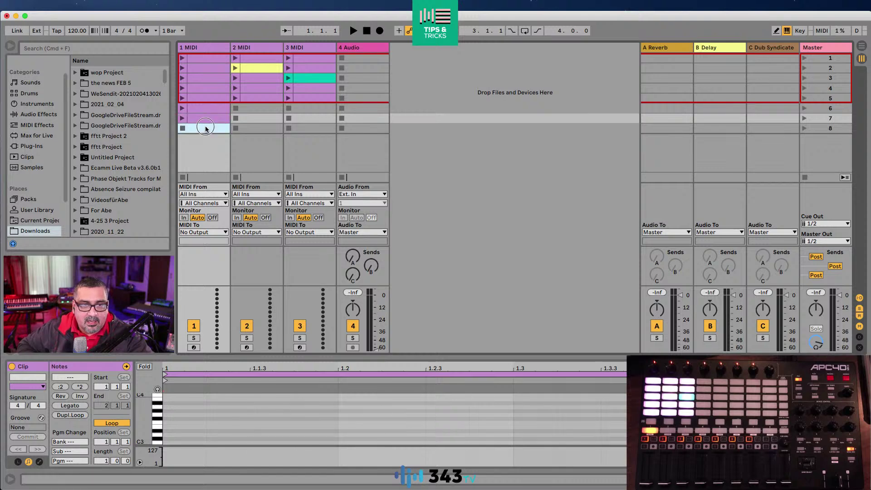
double_click(205, 129)
double_click(254, 108)
double_click(263, 127)
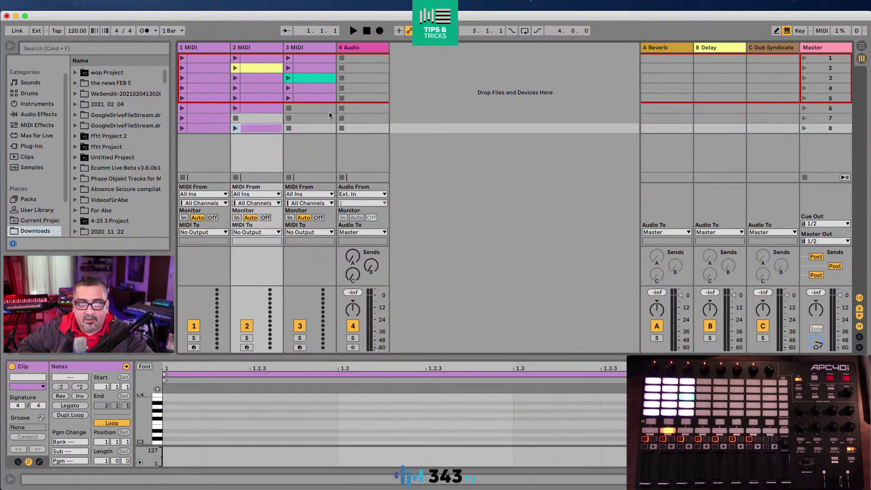
double_click(311, 109)
left_click(308, 118)
double_click(302, 128)
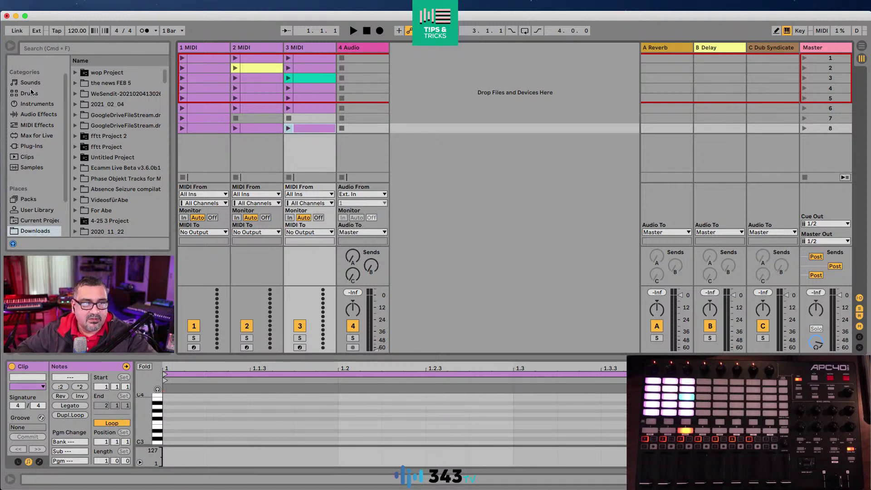
- Load the Wavetable instrument onto the second MIDI track
left_click(32, 107)
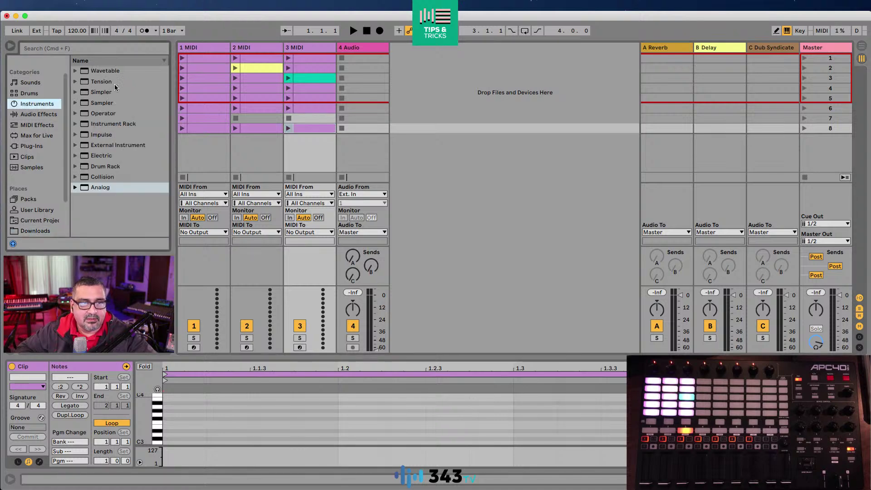
left_click_drag(104, 71, 272, 58)
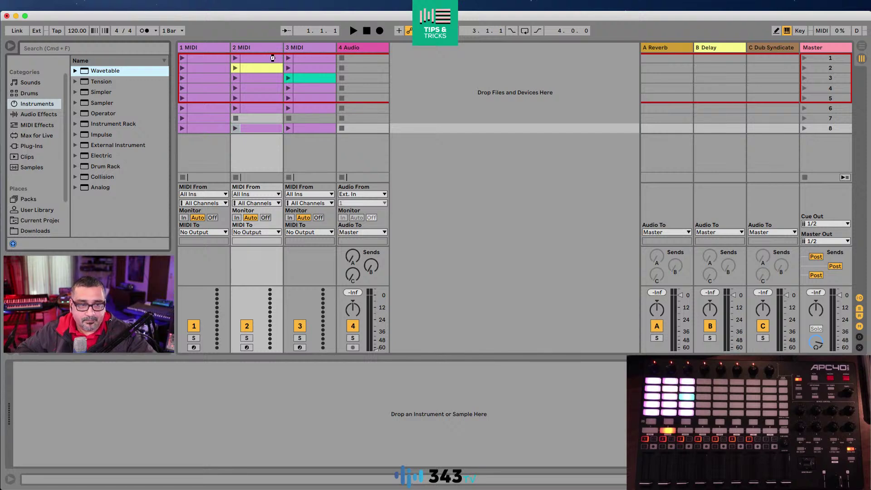
left_click_drag(273, 57, 272, 57)
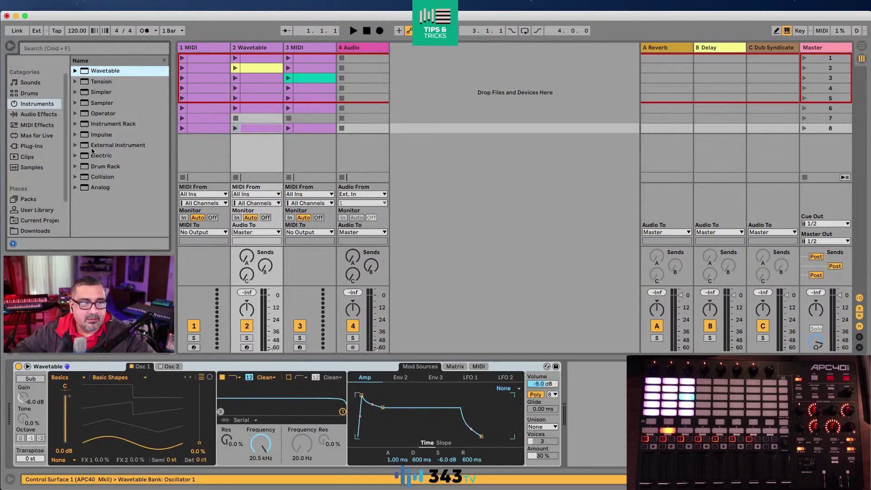
- Load the Analog instrument onto the first track and Impulse onto the third track
left_click(89, 188)
left_click(209, 48)
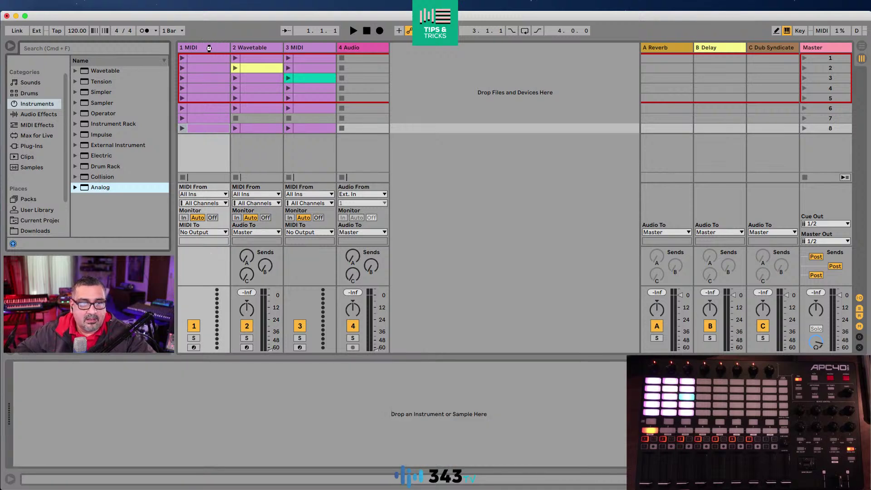
key("Return")
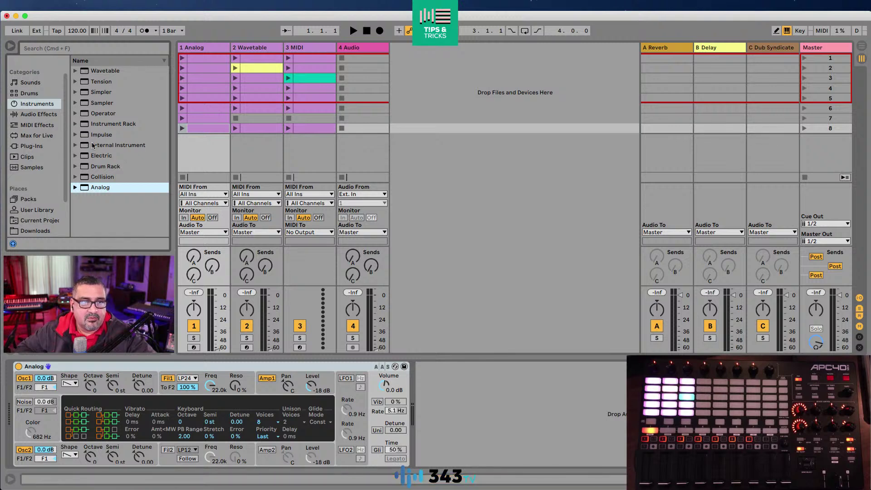
left_click_drag(84, 137, 304, 51)
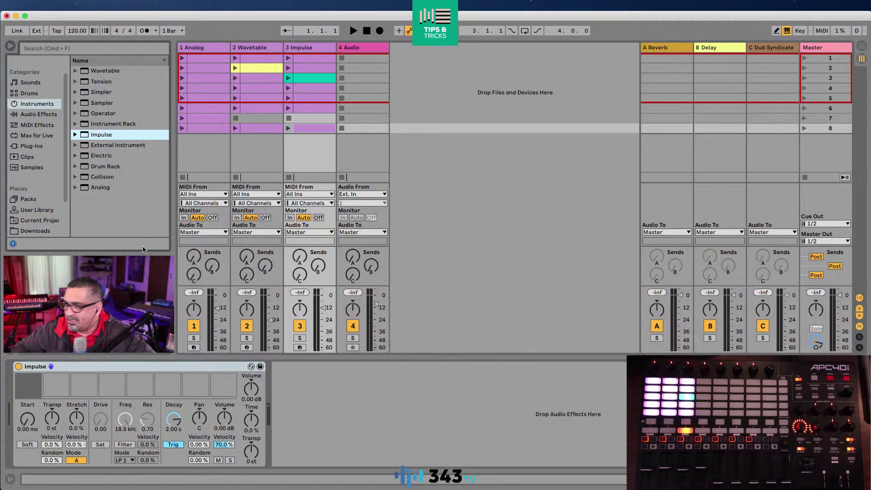
- Open the preferences, reposition the window over the session, and show the Link and MIDI settings
left_click(31, 5)
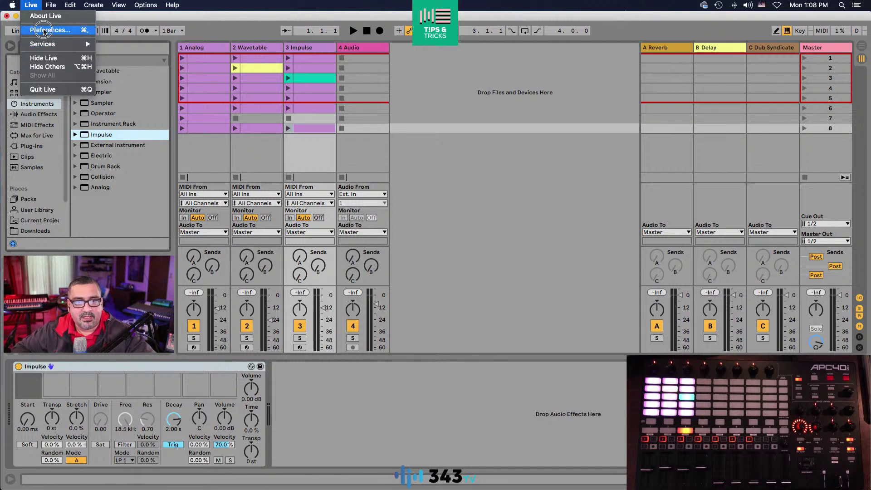
left_click(45, 31)
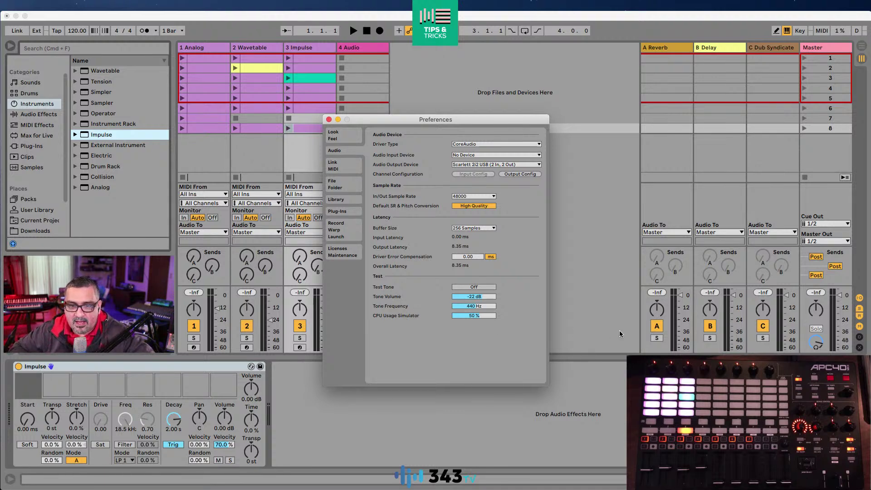
left_click_drag(486, 124, 553, 56)
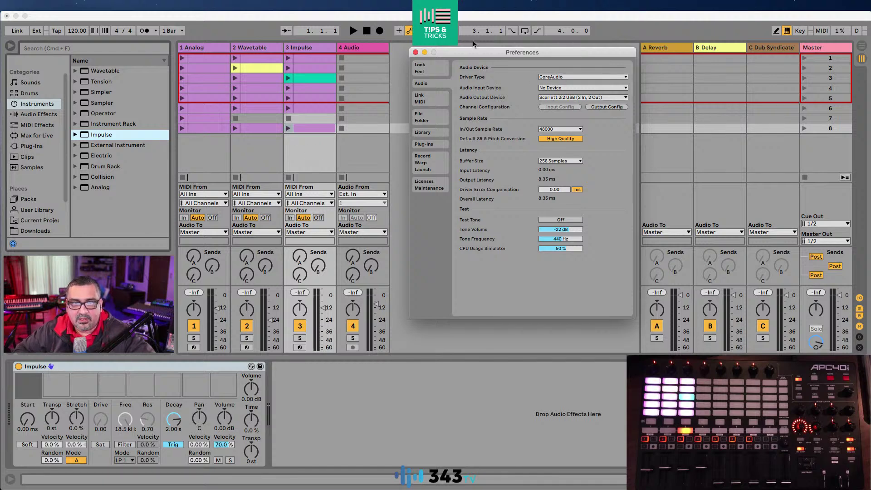
left_click_drag(515, 52, 453, 62)
left_click(359, 107)
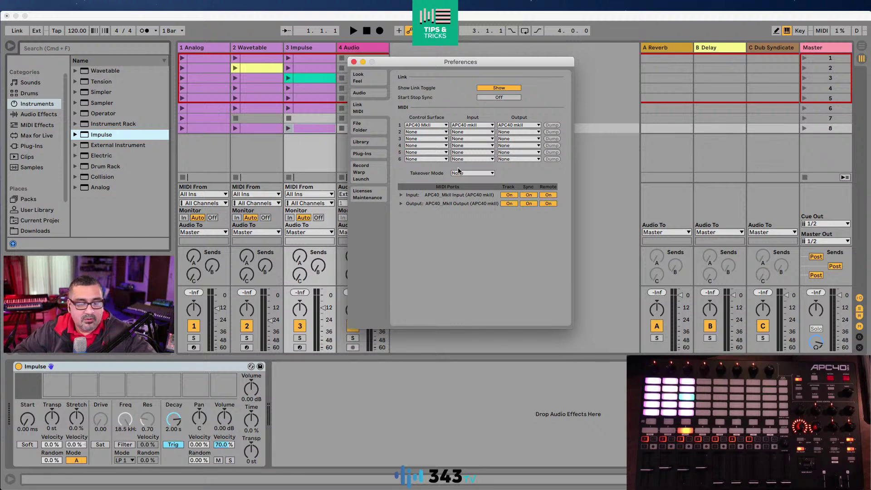
- Examine the supported devices available for the first control surface, leaving the selection as it is
left_click(432, 124)
left_click(432, 124)
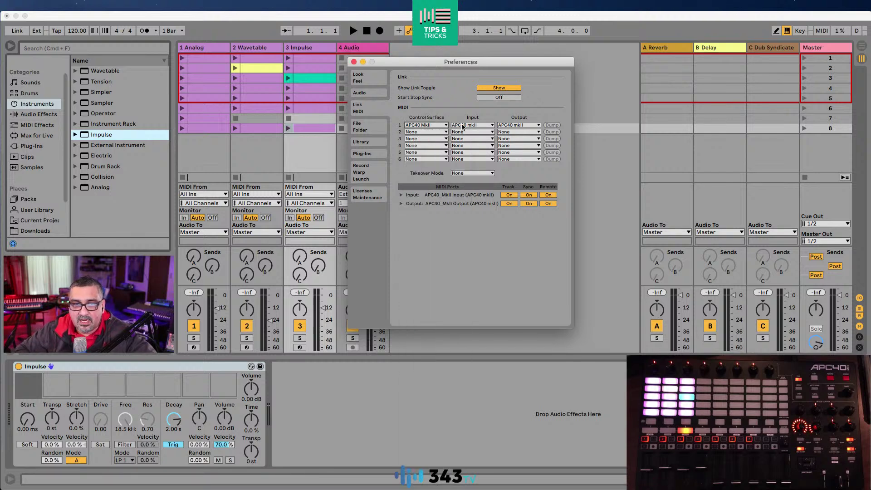
left_click(427, 126)
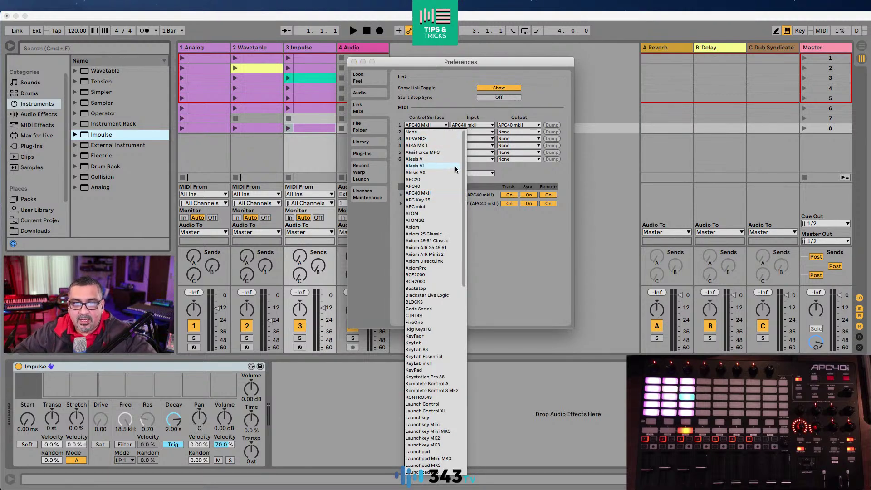
left_click_drag(465, 163, 478, 133)
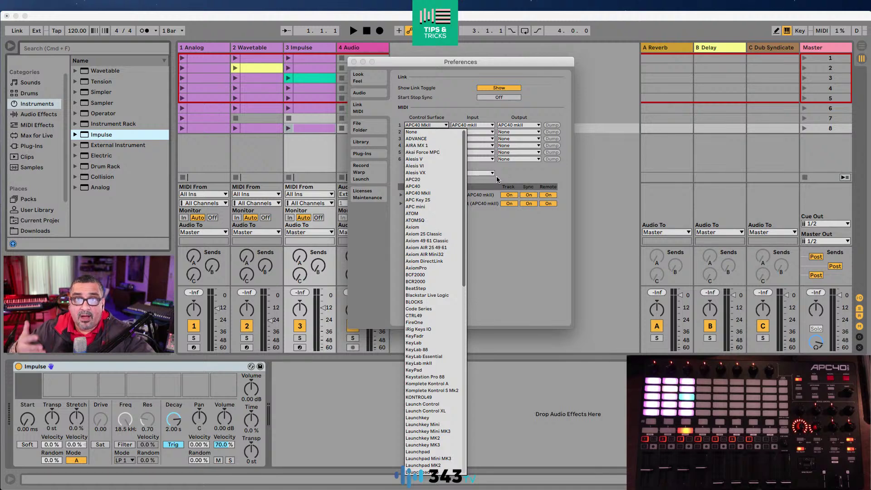
left_click(484, 187)
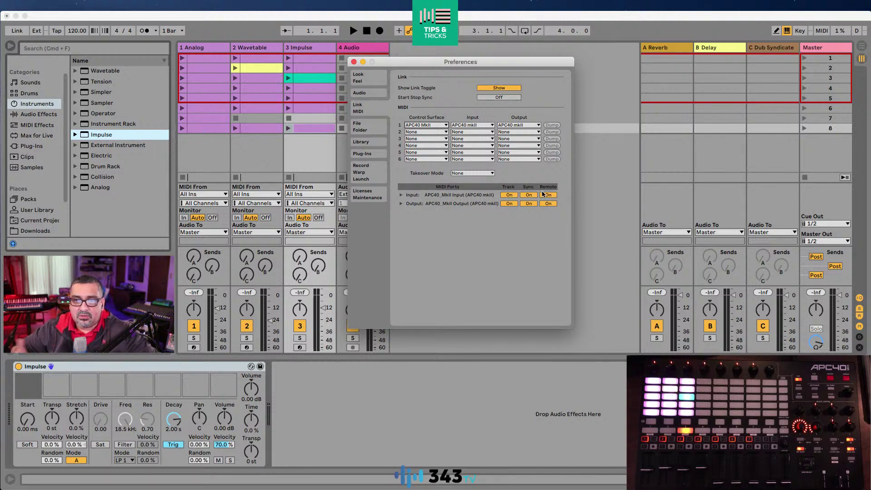
- Set the first control surface to None and close the preferences
left_click(442, 126)
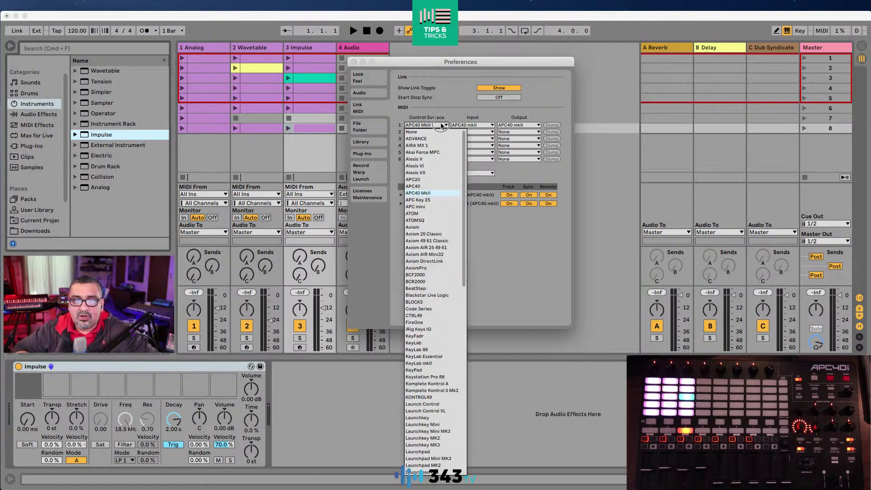
left_click(438, 131)
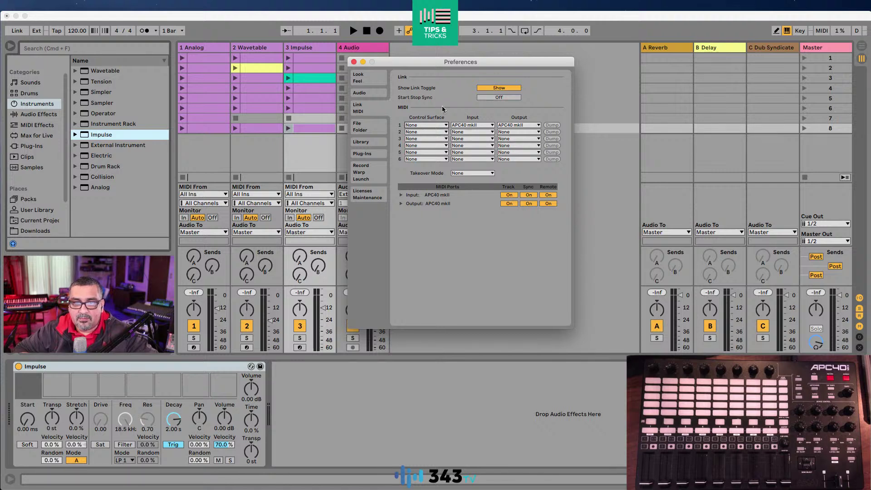
key("Escape")
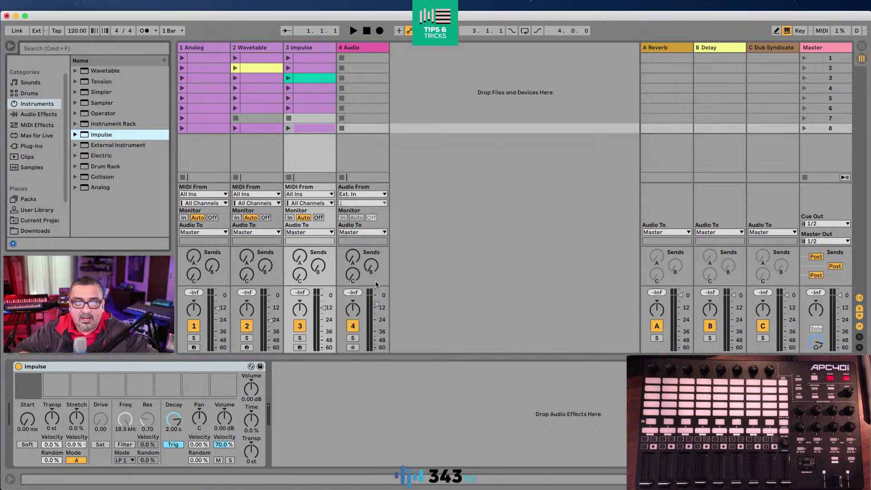
- MIDI-map the Analog track's send B (Delay) to the controller's channel 1 CC 7 fader, and leave mapping mode
left_click(215, 262)
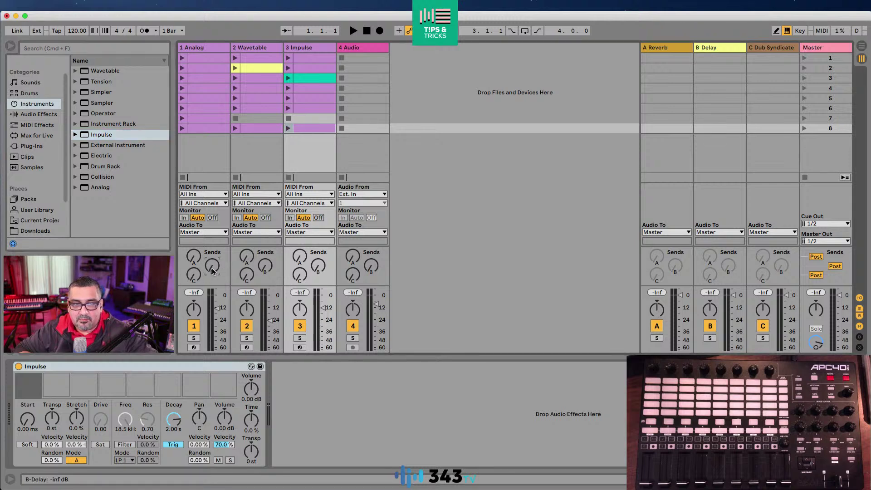
left_click(822, 31)
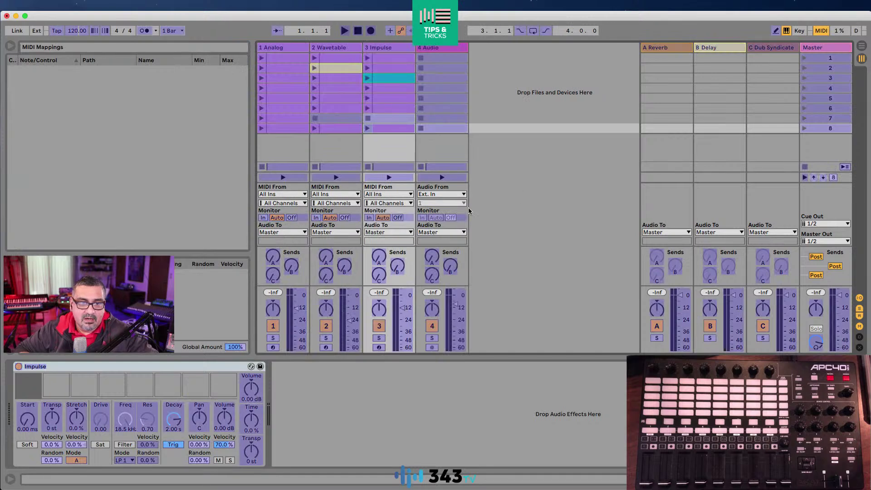
left_click(292, 268)
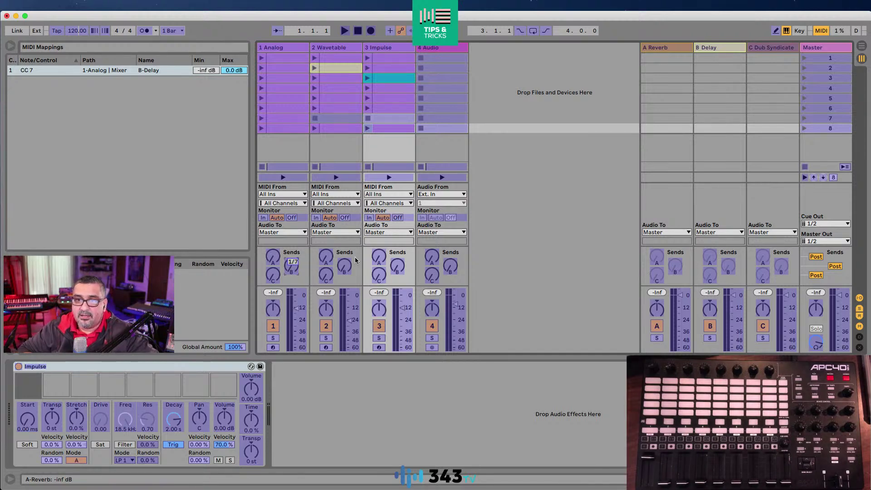
left_click(822, 31)
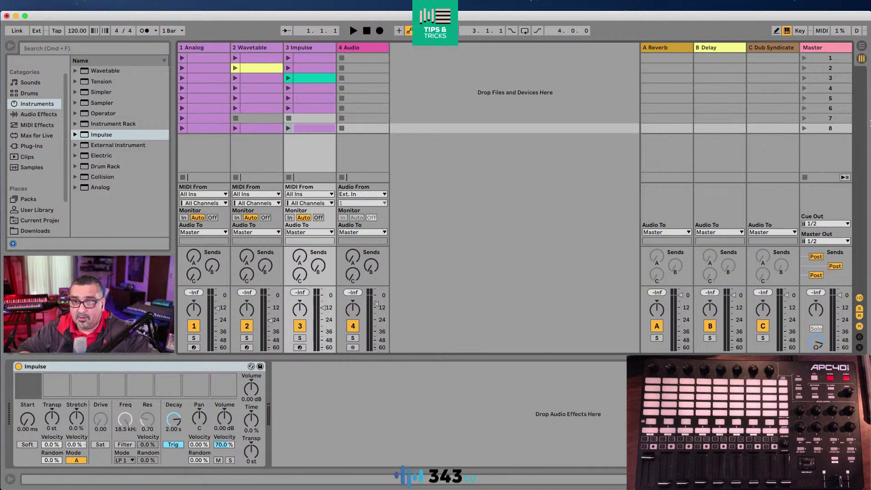
- MIDI-map the Wavetable track's send A (Reverb) to channel 2 CC 7 and the Impulse track's send B (Delay) to channel 1 CC 22
left_click(822, 30)
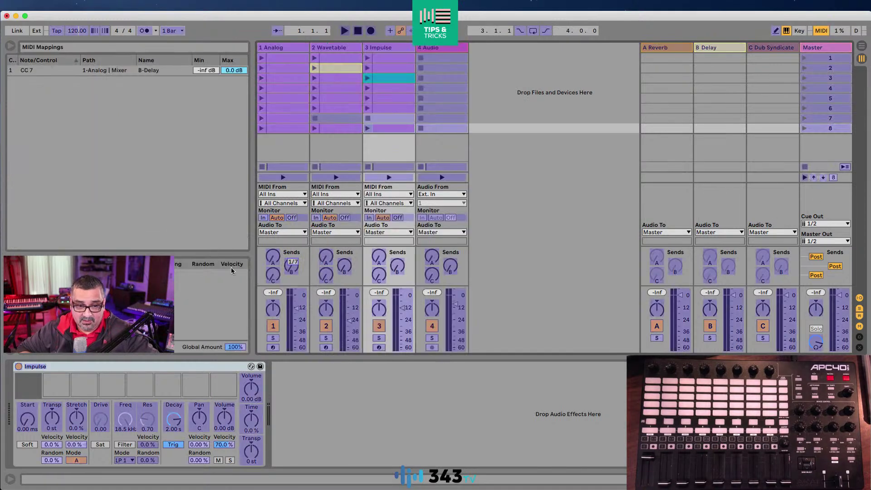
left_click(327, 258)
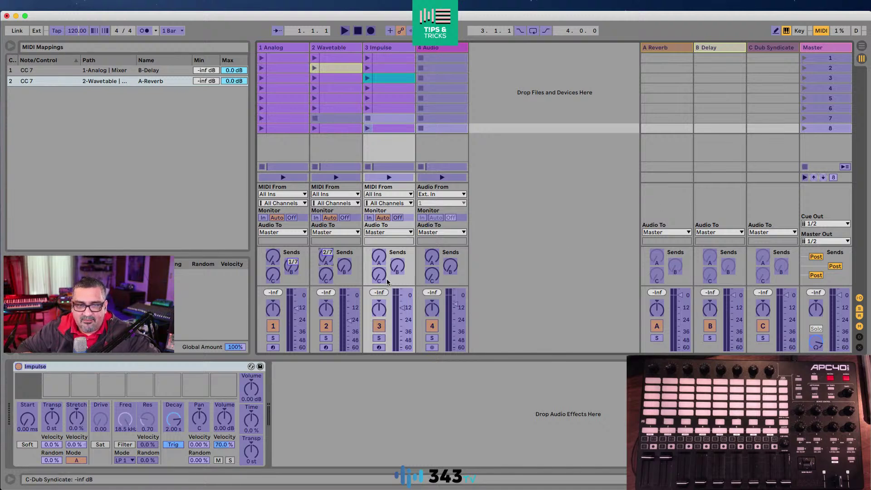
left_click(398, 267)
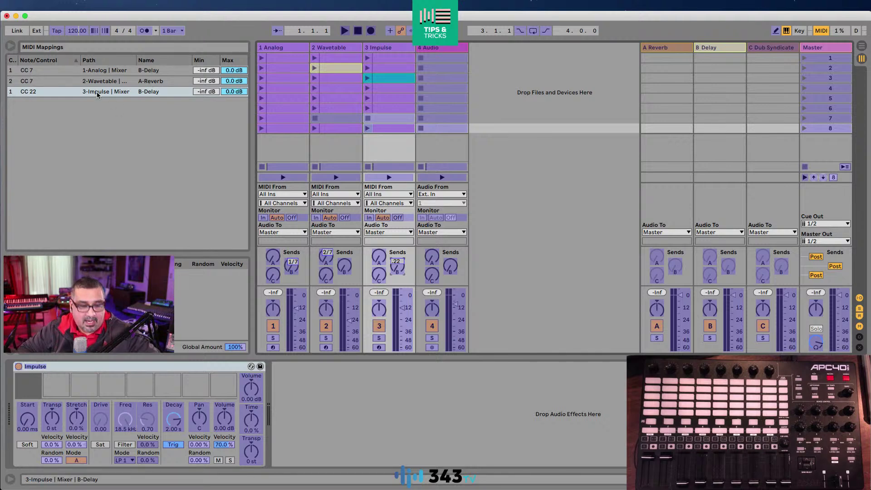
- Delete all the mappings in the MIDI Mappings list and leave mapping mode
left_click(90, 70)
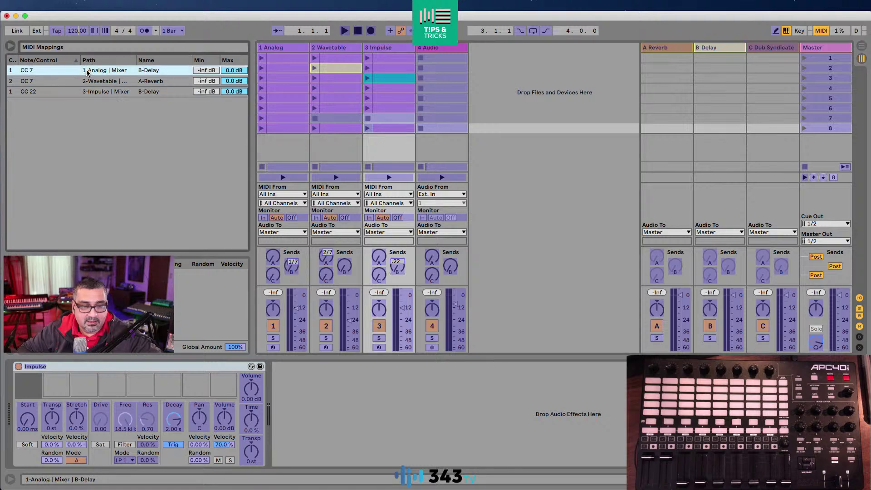
left_click(81, 91, "shift")
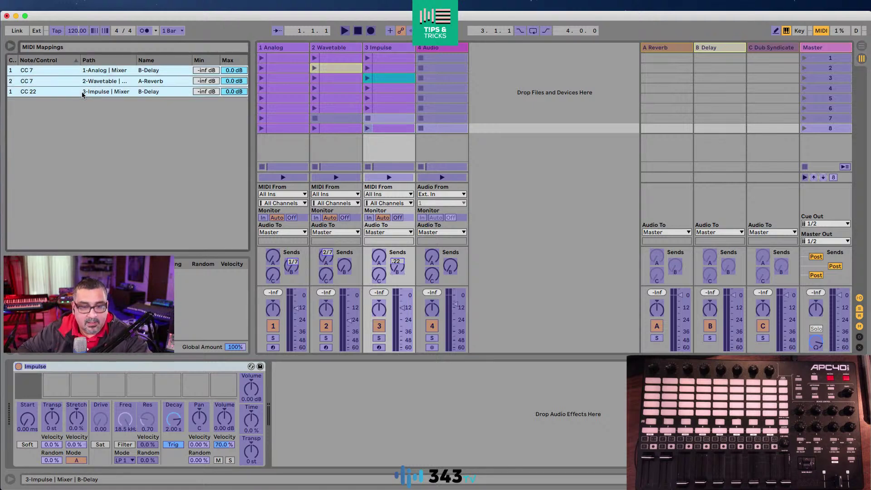
key("BackSpace")
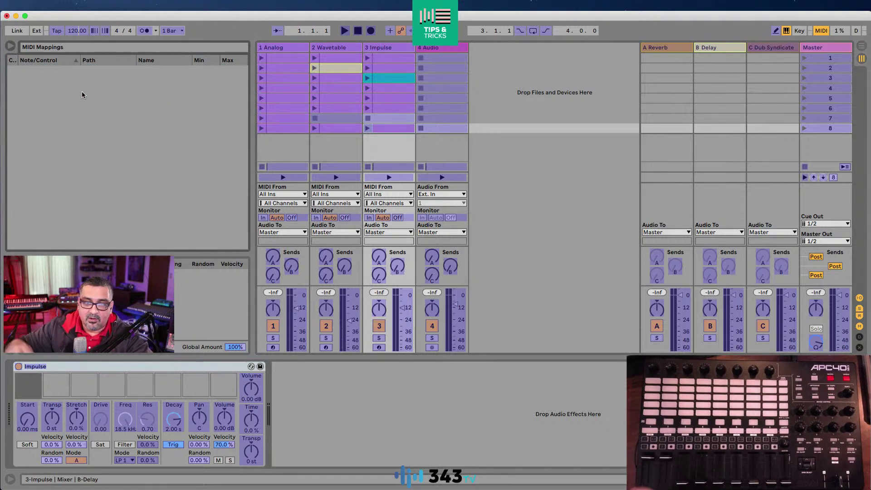
left_click(821, 30)
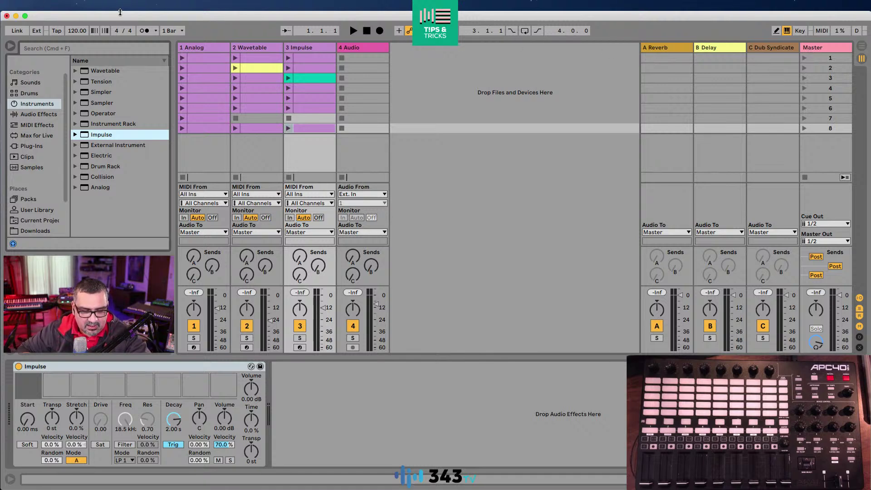
- Set the first control surface to APC40 MkII in the preferences and close them
key("super+comma")
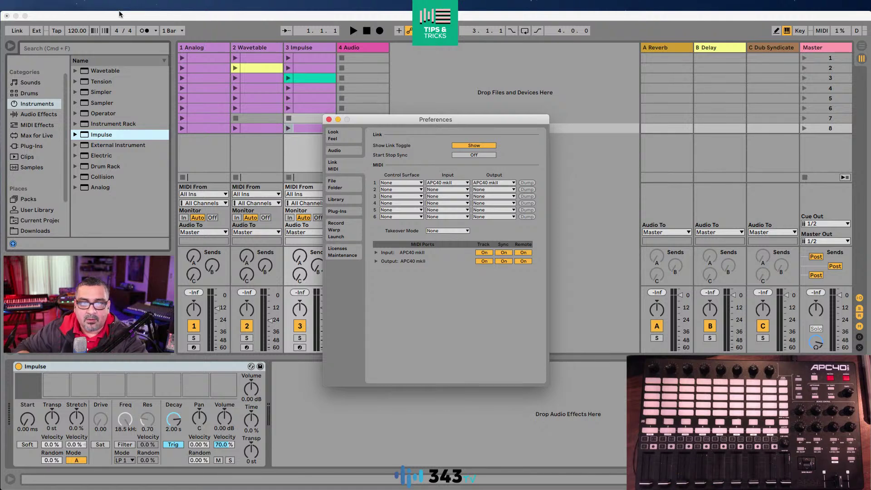
left_click(405, 183)
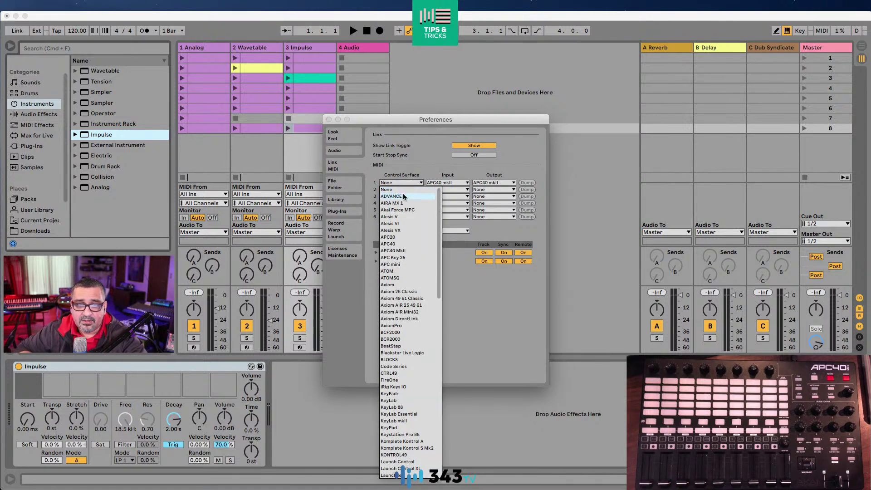
left_click(410, 250)
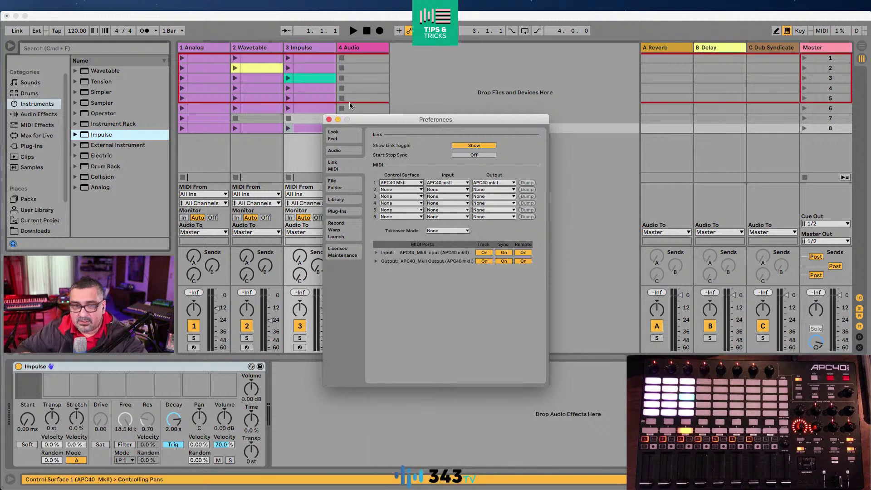
key("Escape")
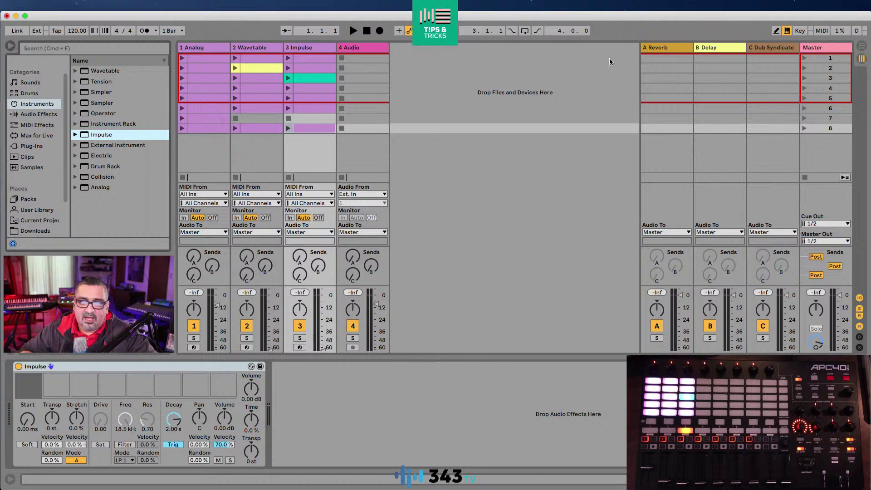
- MIDI-map the Analog track's send A (Reverb) to the controller's channel 1 CC 7 fader, and leave mapping mode
left_click(821, 30)
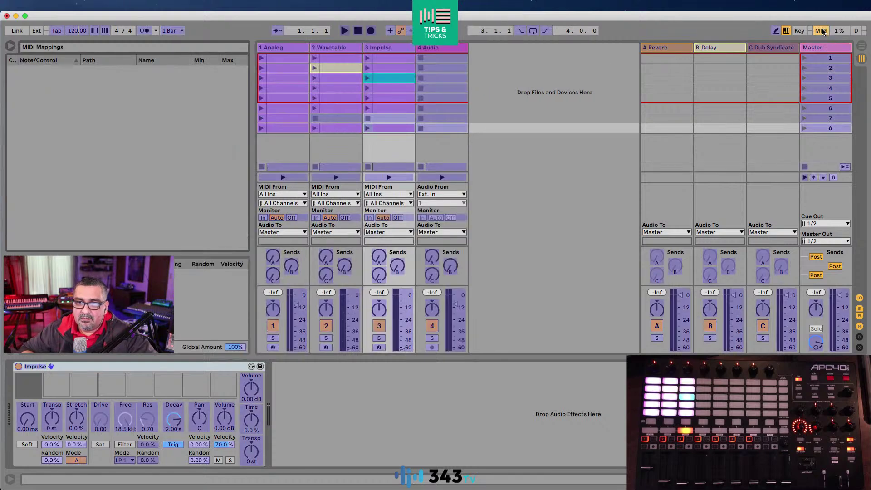
left_click(295, 310)
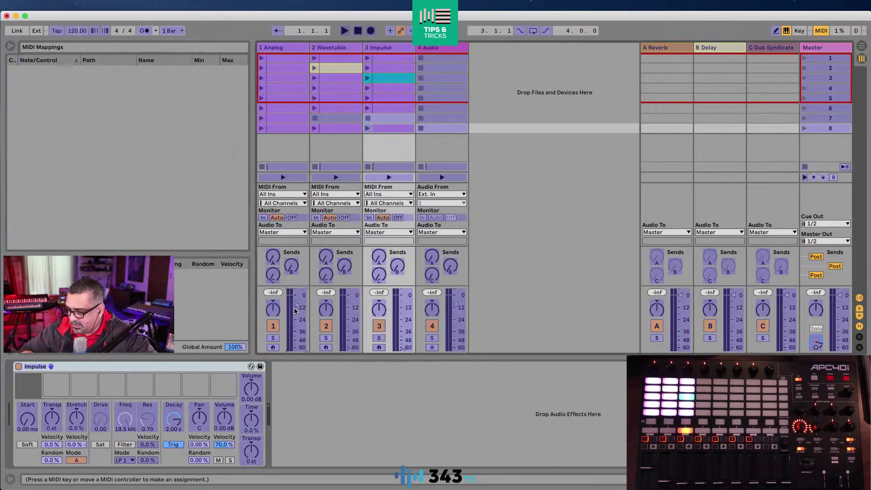
left_click(272, 258)
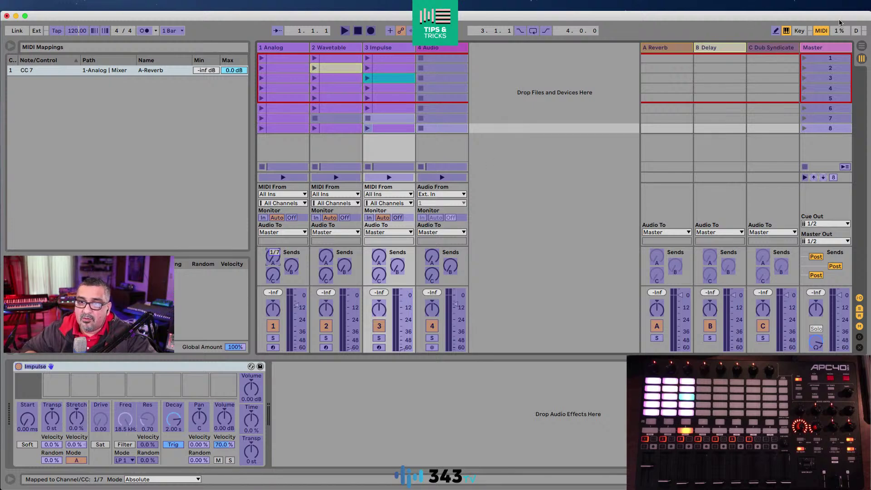
left_click(821, 30)
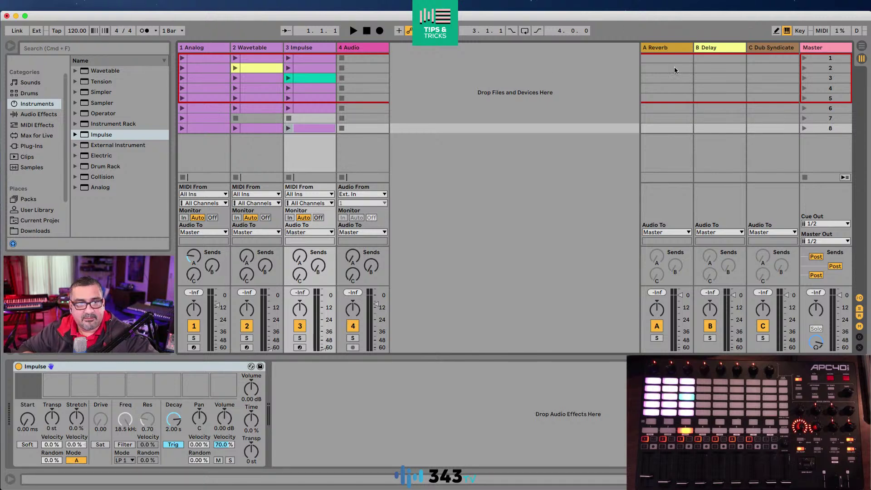
- Replace the Analog instrument on track 1 with Operator
left_click(219, 49)
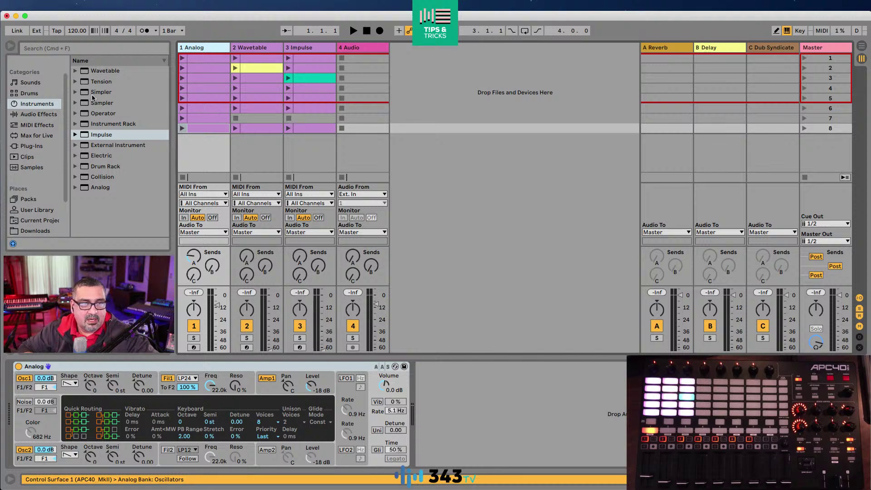
left_click_drag(97, 113, 192, 338)
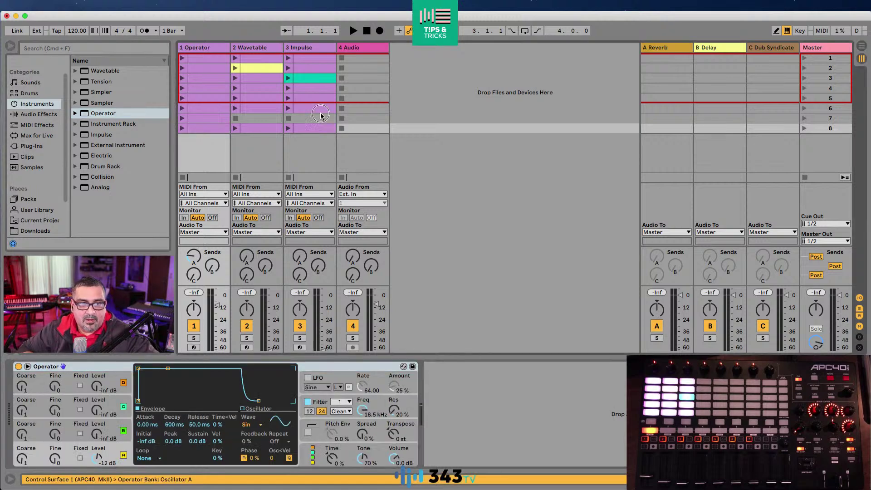
- Delete all the clips in the Operator, Wavetable and Impulse tracks
left_click(263, 137)
key("Left")
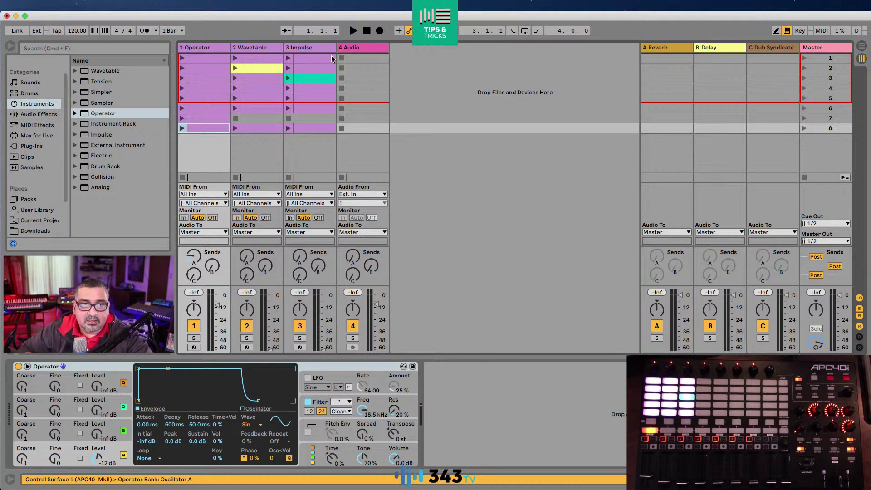
left_click(328, 59, "shift")
key("Delete")
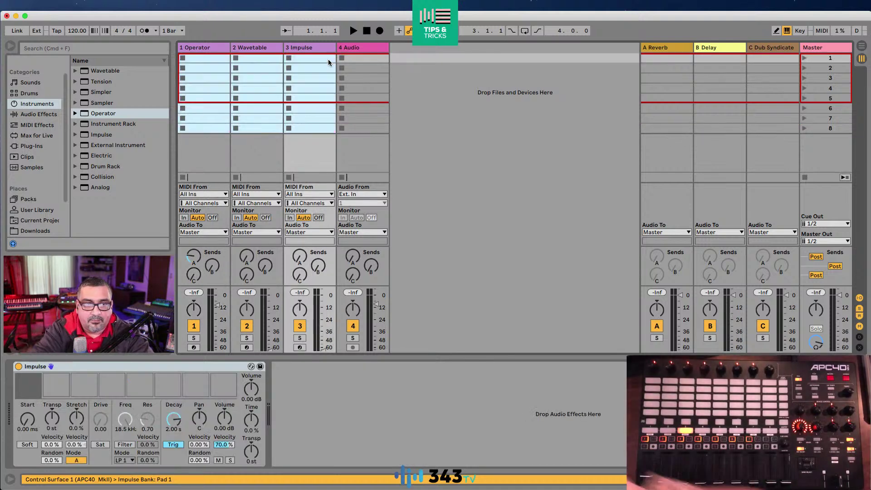
- Delete the Wavetable, Impulse and Audio tracks, keeping only the Operator track
left_click(261, 50)
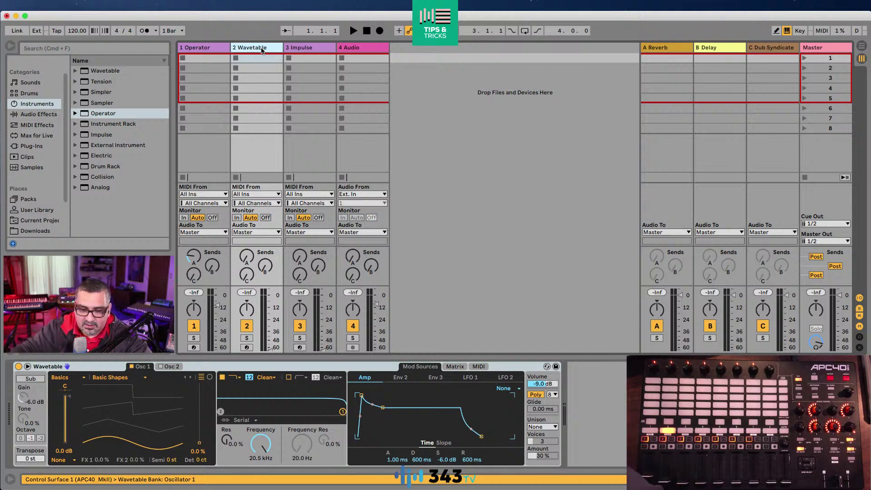
key("Delete")
key("Delete")
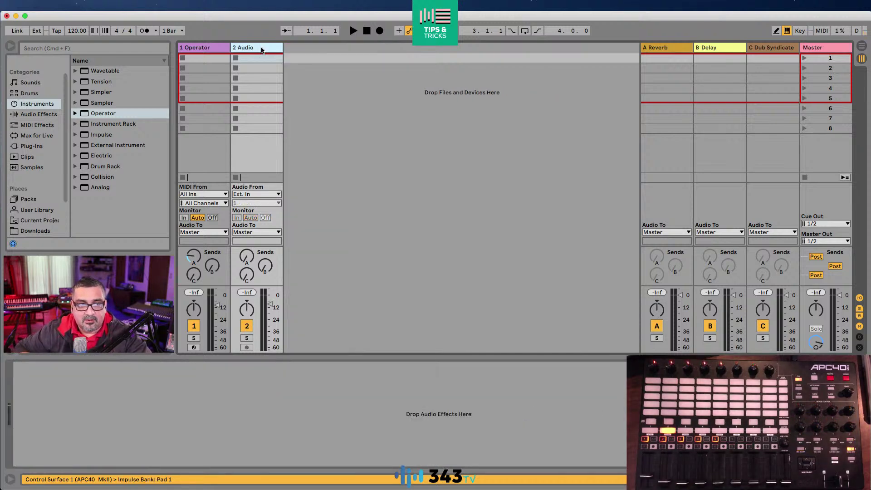
key("Delete")
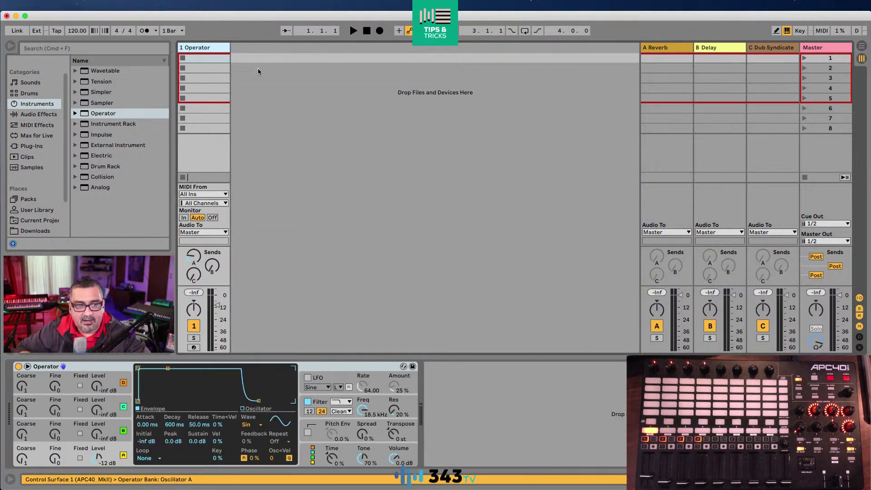
- Create a MIDI clip in the Operator track's first slot with a C1 note at its start, and shorten its loop to one beat
double_click(201, 60)
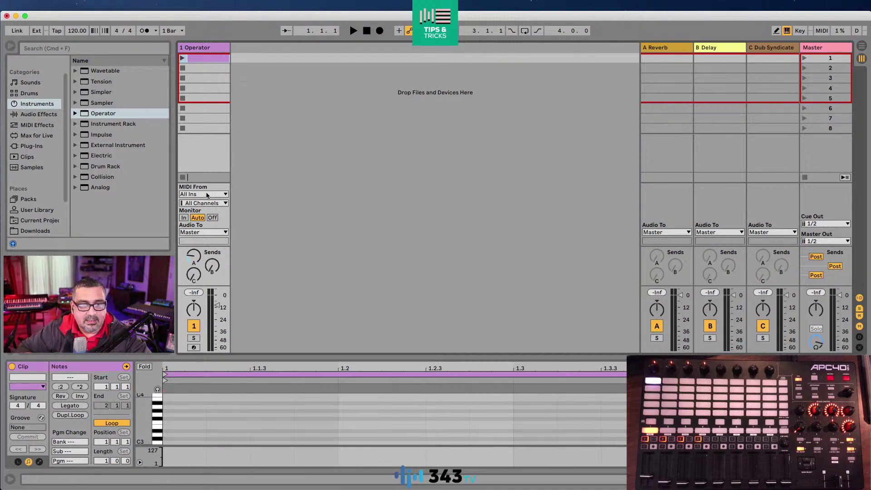
scroll(142, 435, "down", 2)
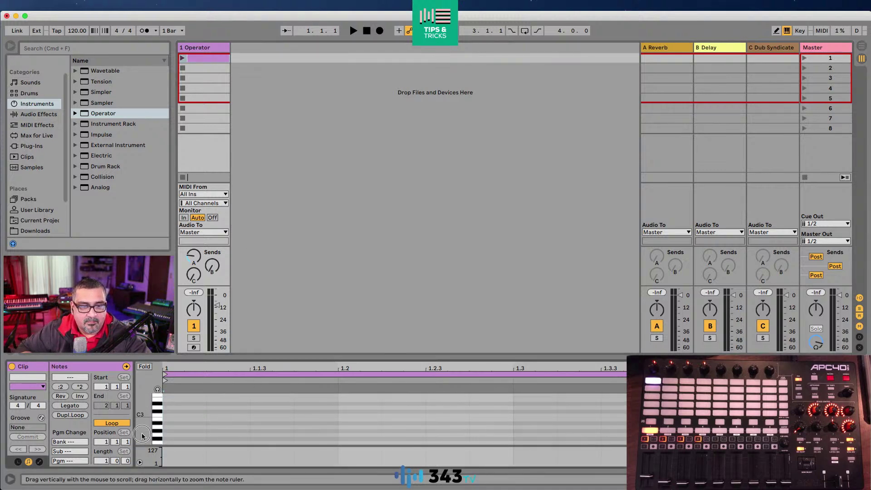
scroll(142, 435, "down", 3)
scroll(142, 436, "down", 4)
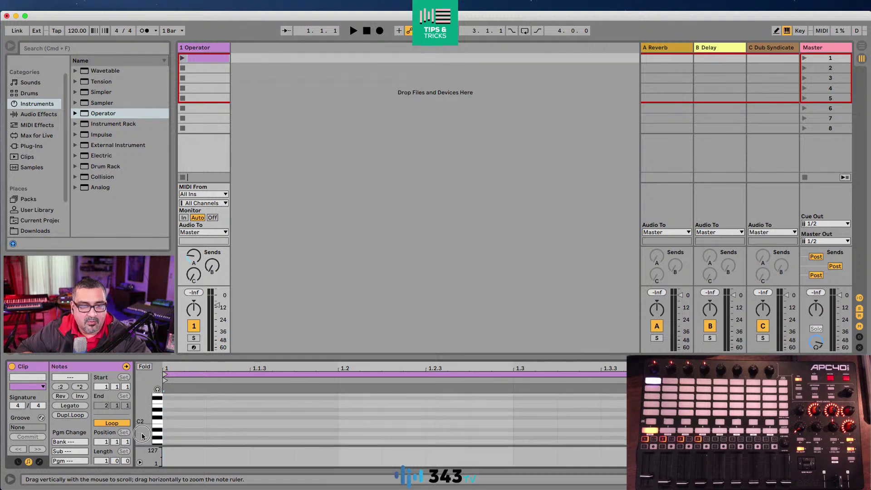
scroll(142, 436, "down", 4)
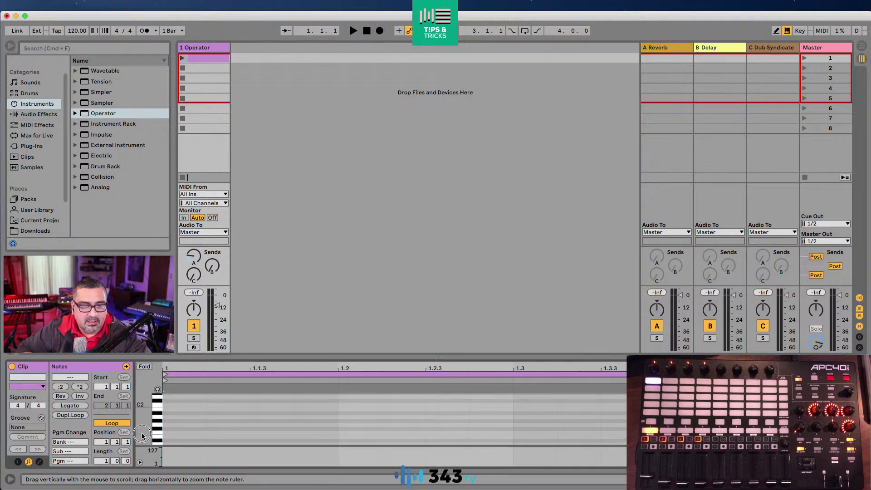
double_click(169, 440)
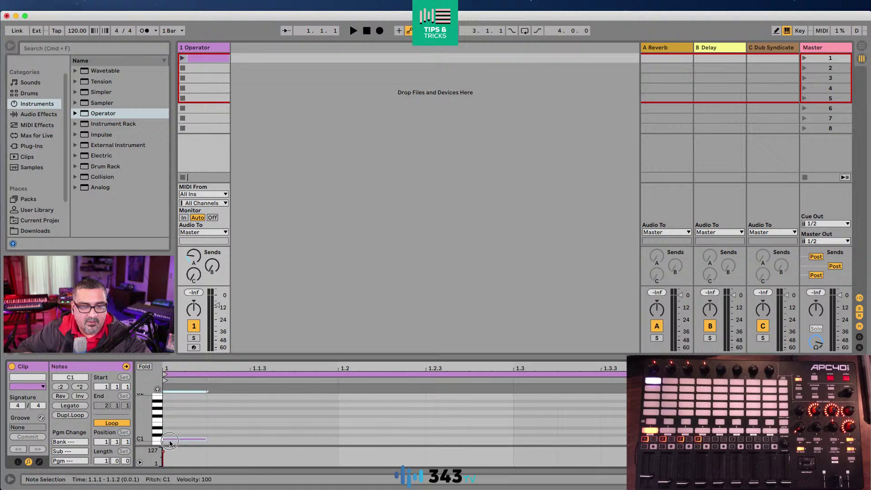
left_click_drag(865, 375, 338, 374)
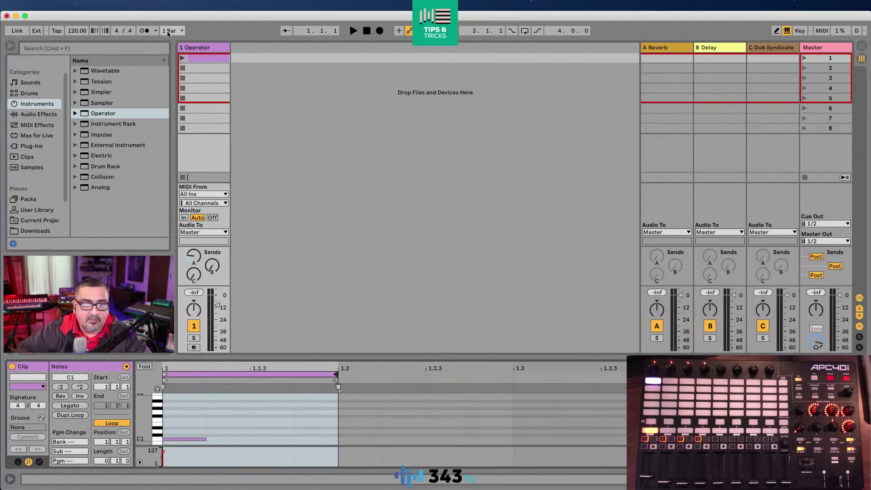
- Launch the Operator clip, show the track's device, and raise the track volume to about 0 dB
left_click(183, 58)
left_click(208, 49)
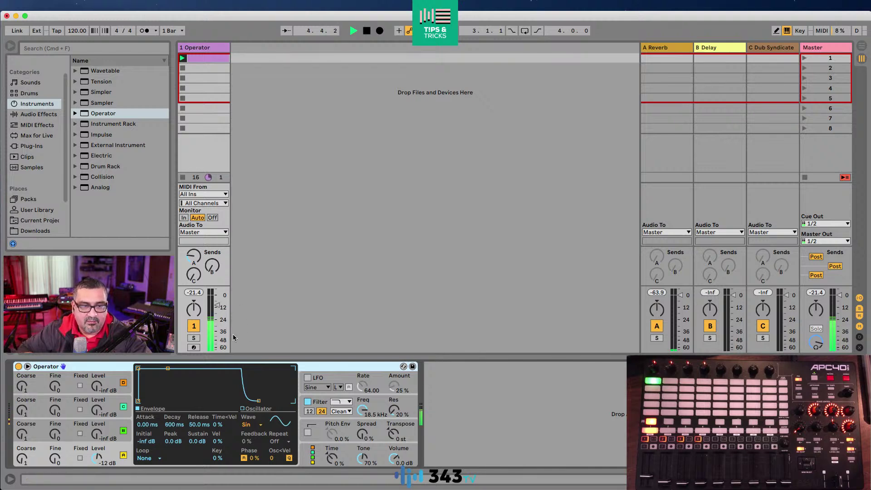
left_click_drag(215, 313, 215, 306)
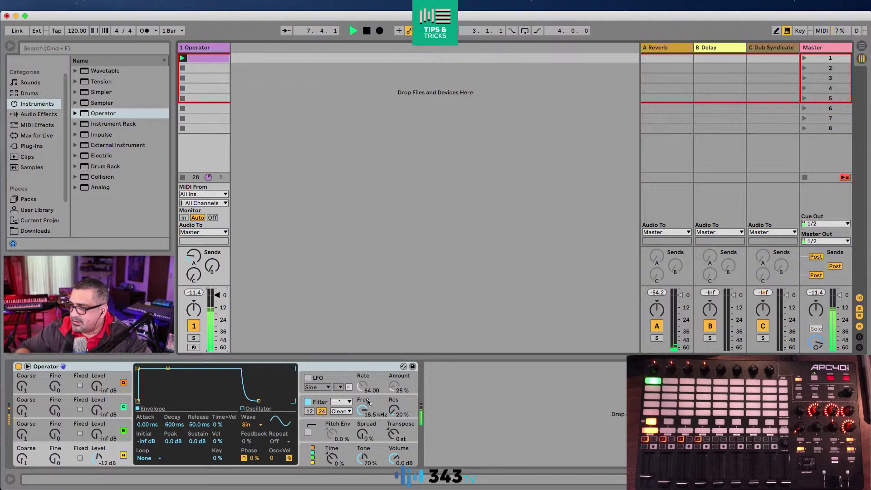
- Enable Operator's pitch envelope with a 0.15 ms attack and a +43 st peak, and raise its amount to 32%
left_click(307, 433)
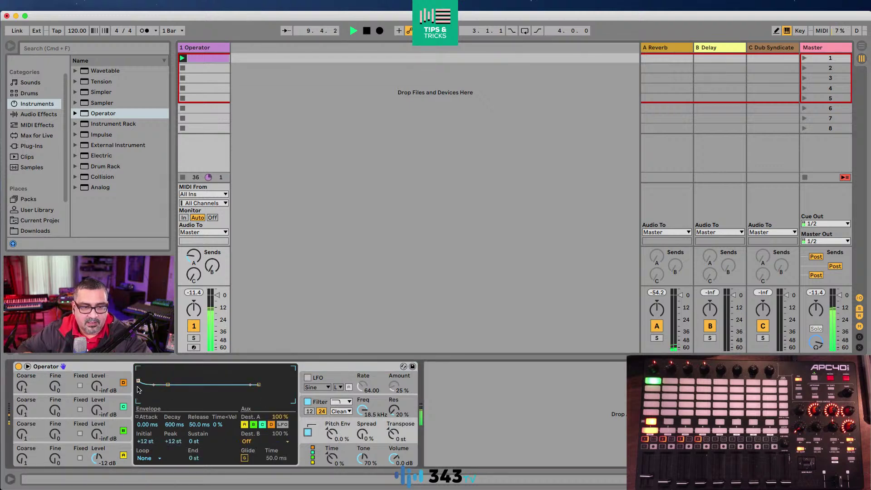
left_click_drag(138, 381, 140, 370)
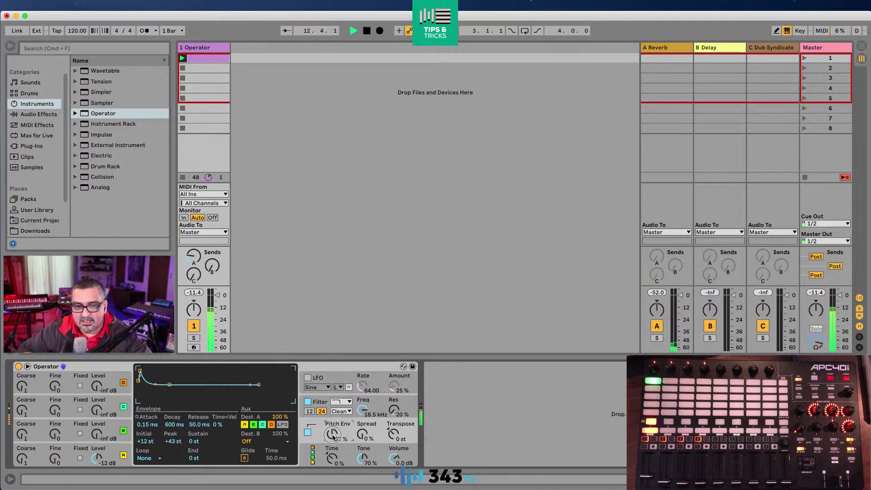
scroll(333, 437, "up", 2)
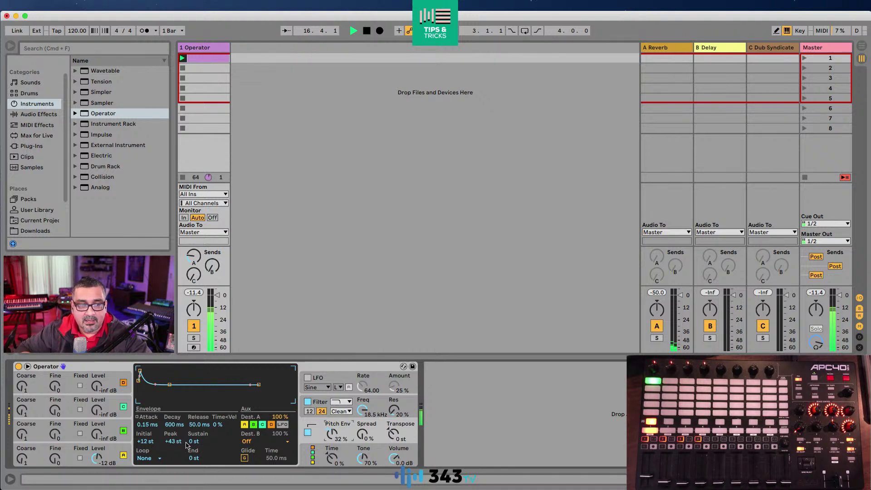
- Reshape Operator's pitch envelope to -3 st initial, 276 ms decay and -21 st sustain, with the amount at 40%
left_click_drag(169, 385, 138, 385)
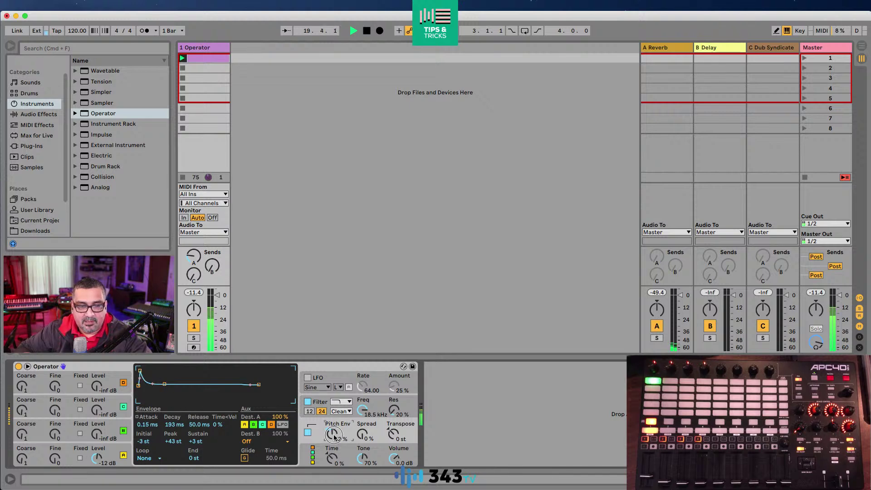
left_click_drag(330, 429, 333, 436)
left_click_drag(163, 387, 166, 391)
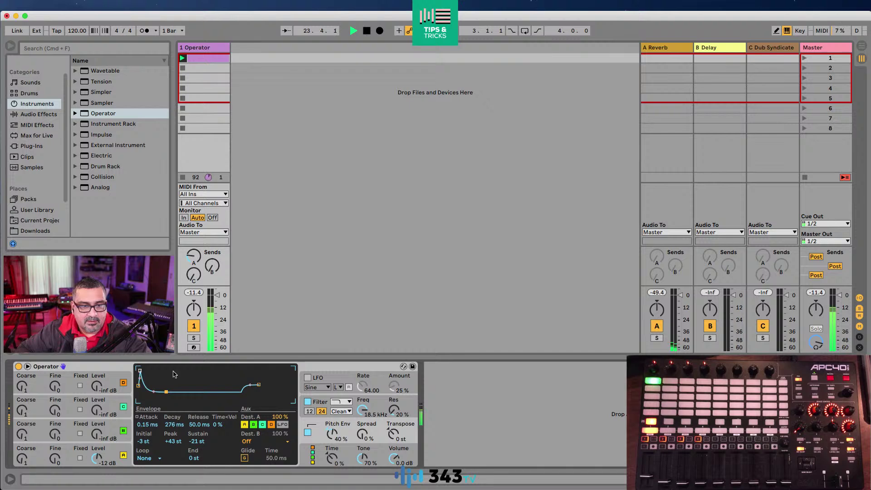
- Shape Operator's oscillator A envelope with a 4.32 s decay, -inf dB sustain and 445 ms release
left_click(122, 455)
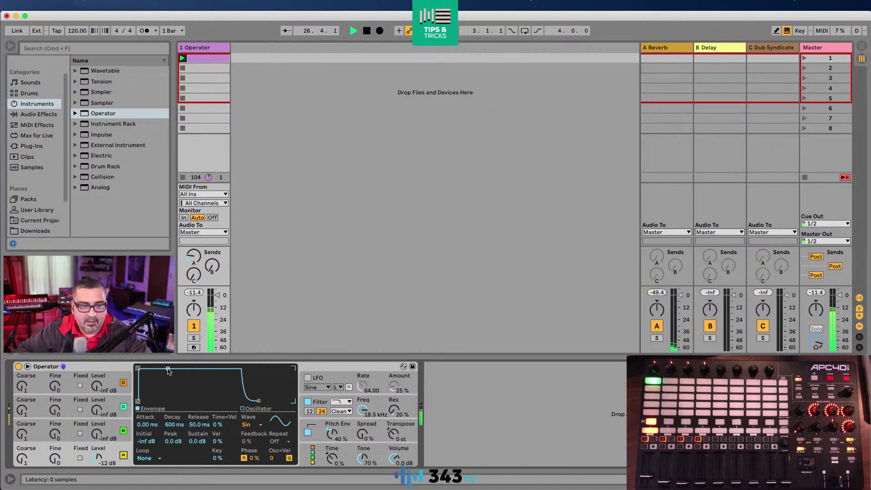
left_click_drag(167, 371, 148, 402)
left_click_drag(162, 402, 177, 402)
left_click_drag(258, 401, 270, 402)
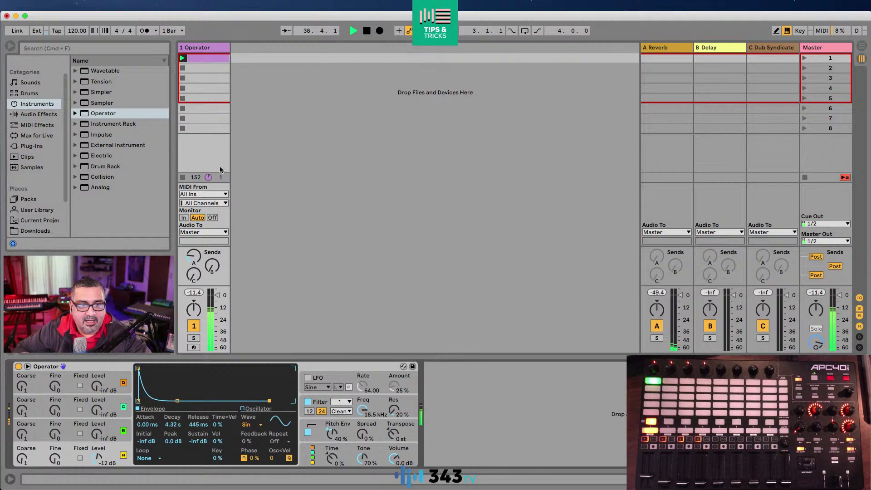
- Extend the Operator clip's loop to one bar, lengthen its C1 note to 0.0.2, and add C1 notes at 1.2.3 and 1.3.3
double_click(208, 55)
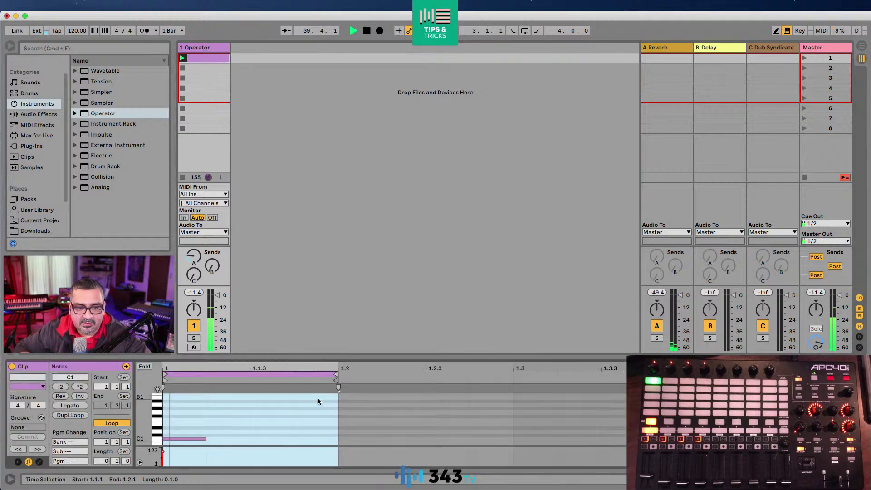
left_click_drag(331, 373, 626, 373)
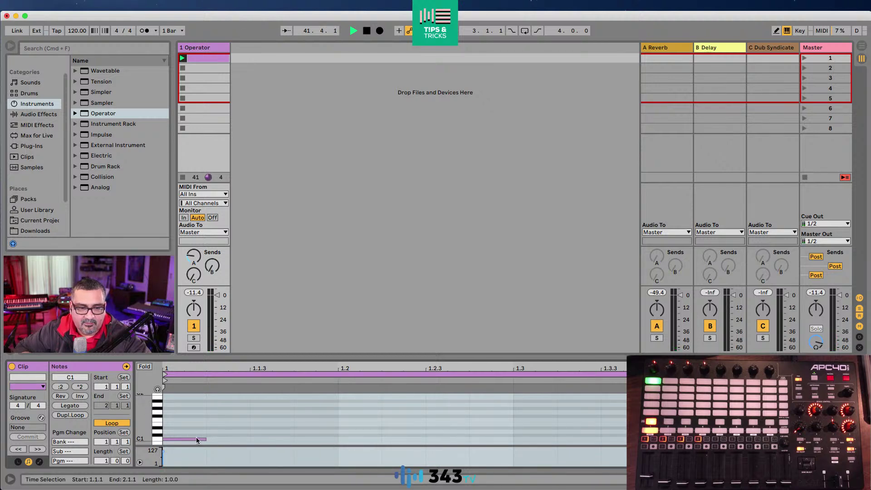
left_click_drag(205, 442, 250, 441)
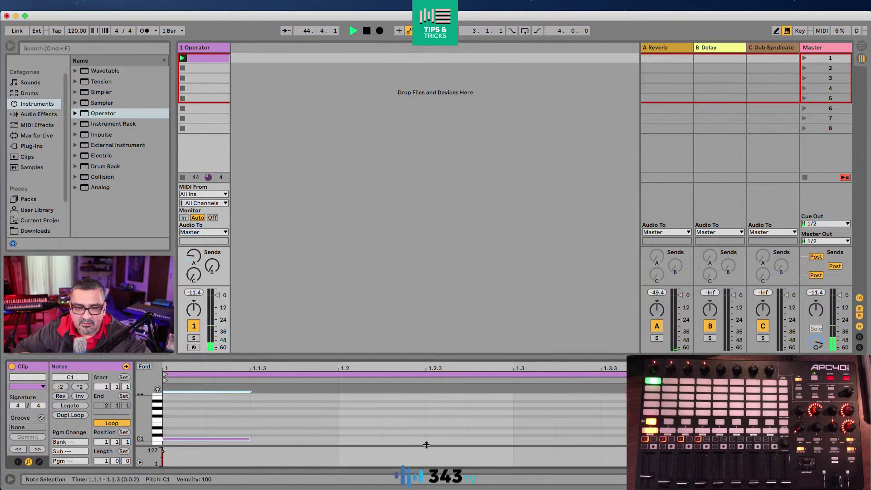
double_click(450, 441)
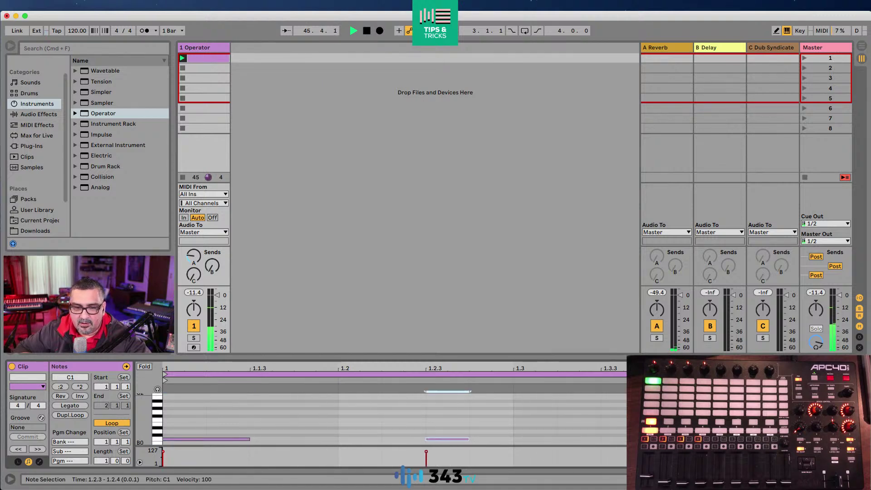
key("Escape")
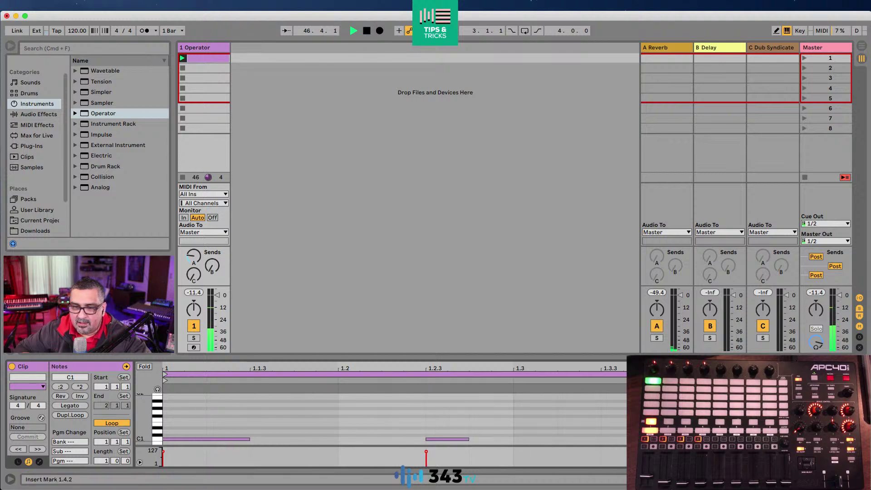
double_click(622, 440)
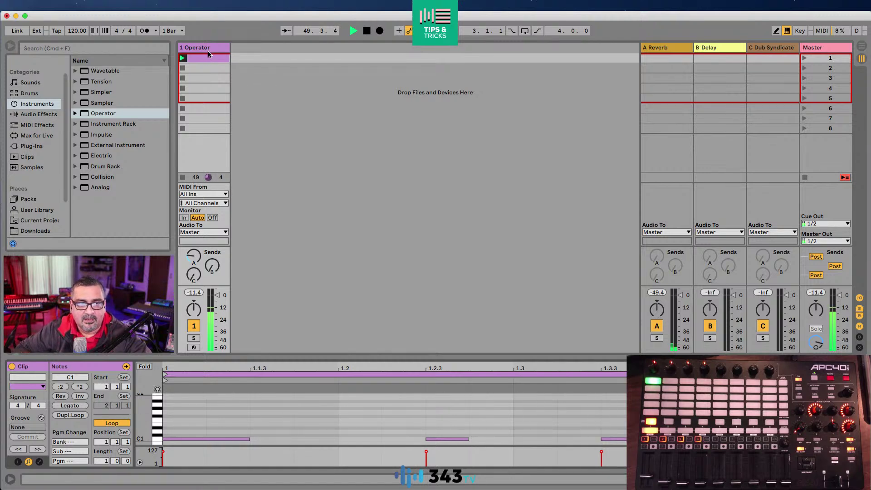
- Load a Glue Compressor from the audio effects onto a new audio track
left_click(210, 49)
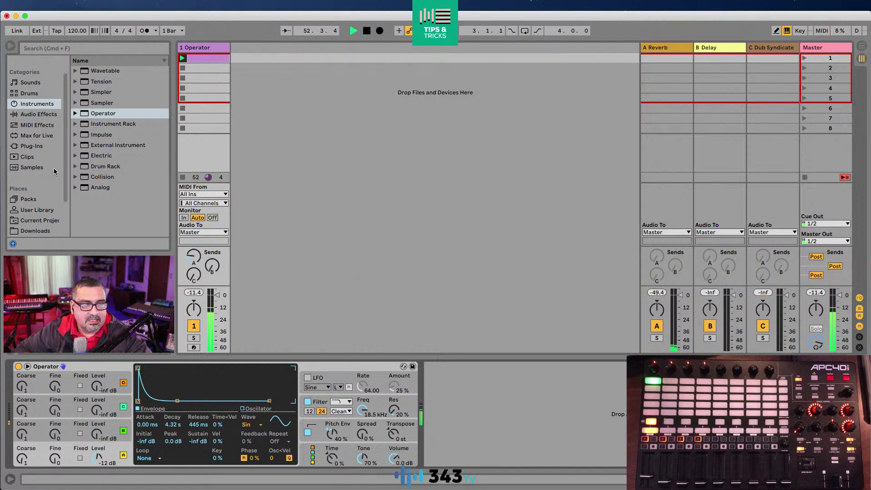
left_click(29, 115)
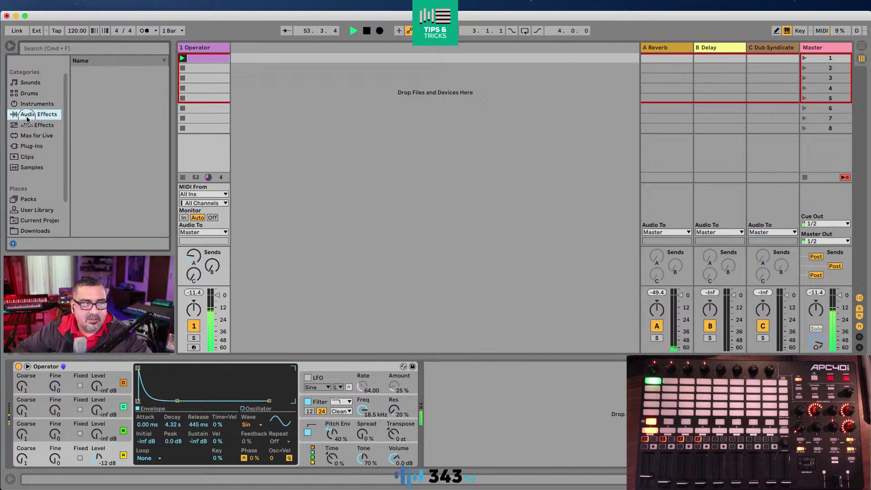
left_click_drag(162, 172, 158, 129)
scroll(158, 129, "down", 4)
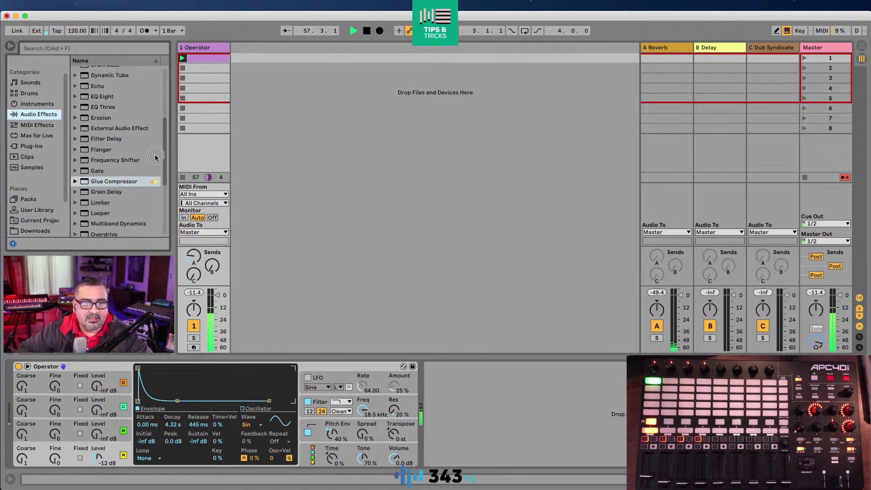
left_click(114, 180)
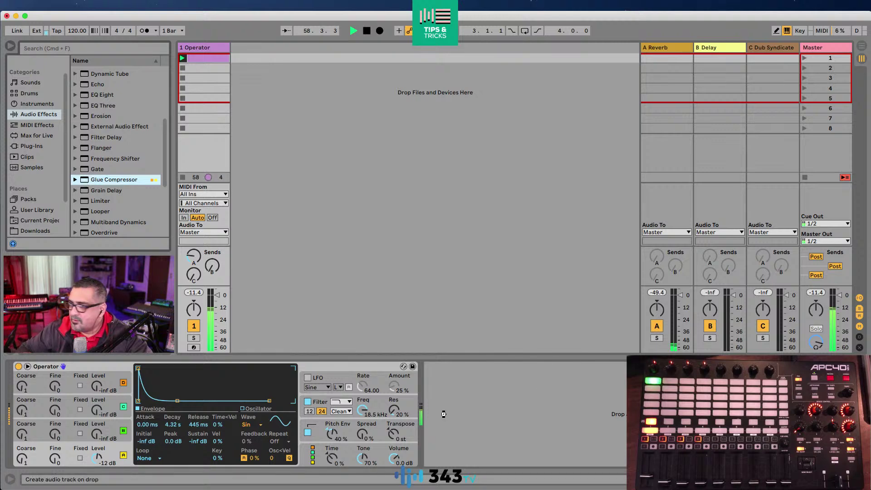
left_click_drag(444, 413, 444, 412)
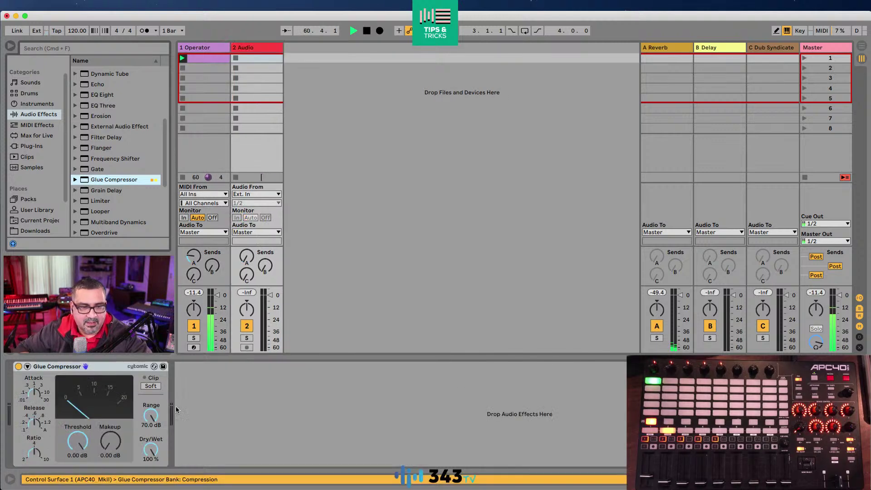
- Add a Glue Compressor after Operator on track 1, with a -23.2 dB threshold and 9.05 dB makeup gain
left_click(224, 262)
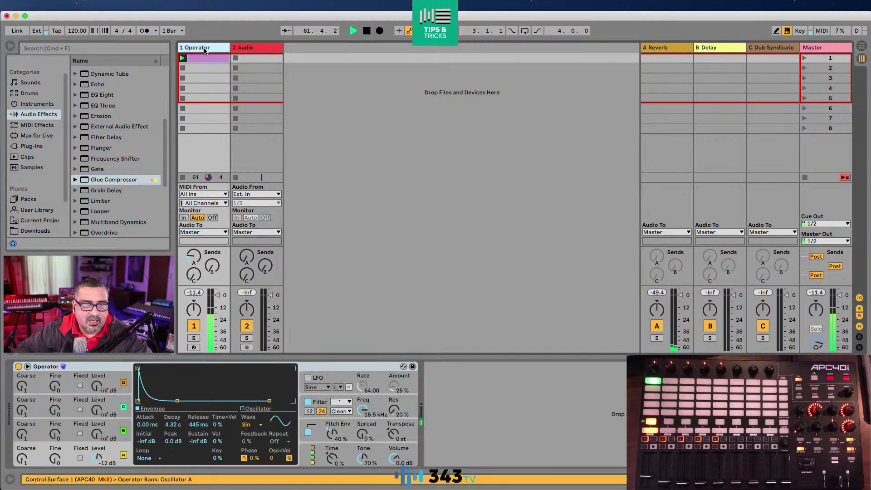
left_click_drag(91, 180, 519, 442)
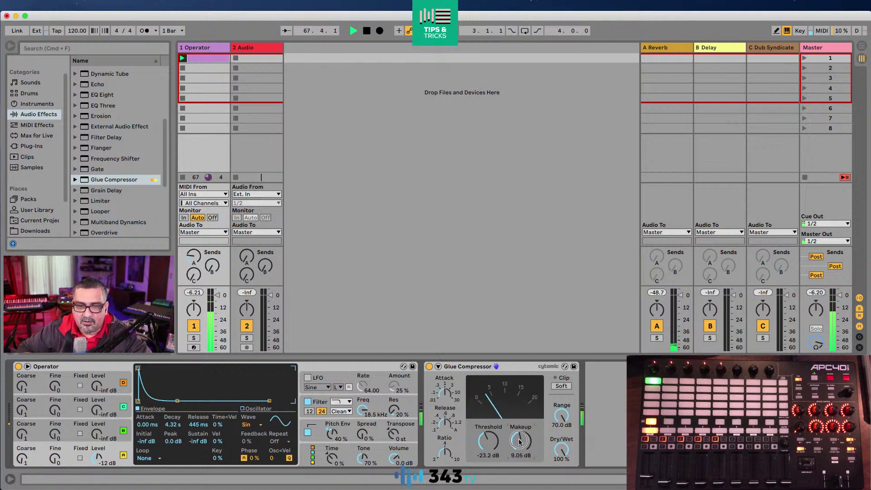
- Add an Auto Filter after the Glue Compressor on the Operator track
scroll(123, 213, "down", 3)
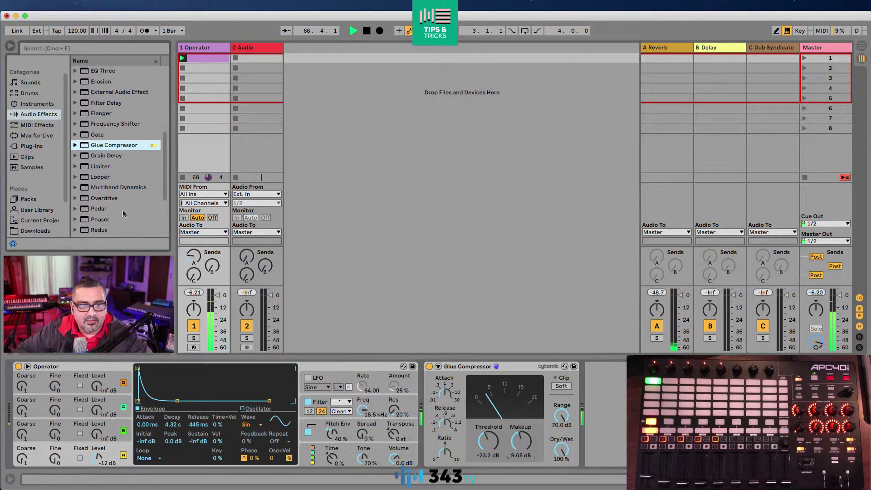
scroll(142, 168, "down", 5)
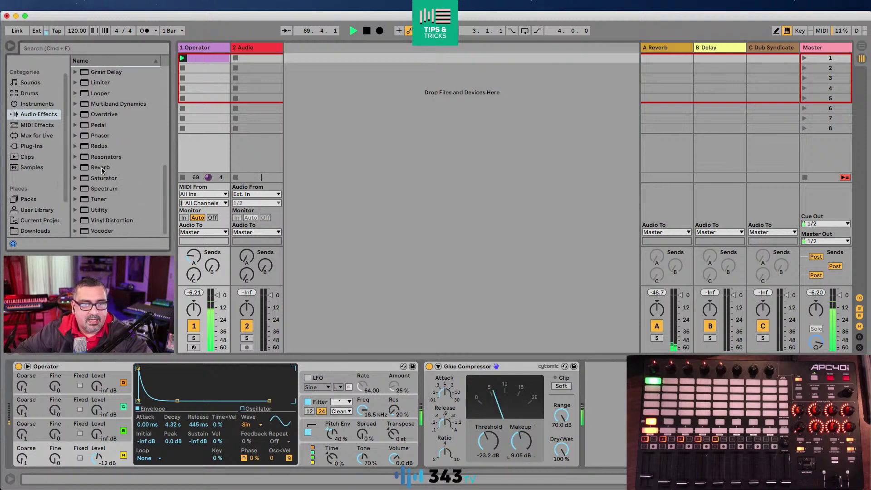
scroll(101, 169, "up", 10)
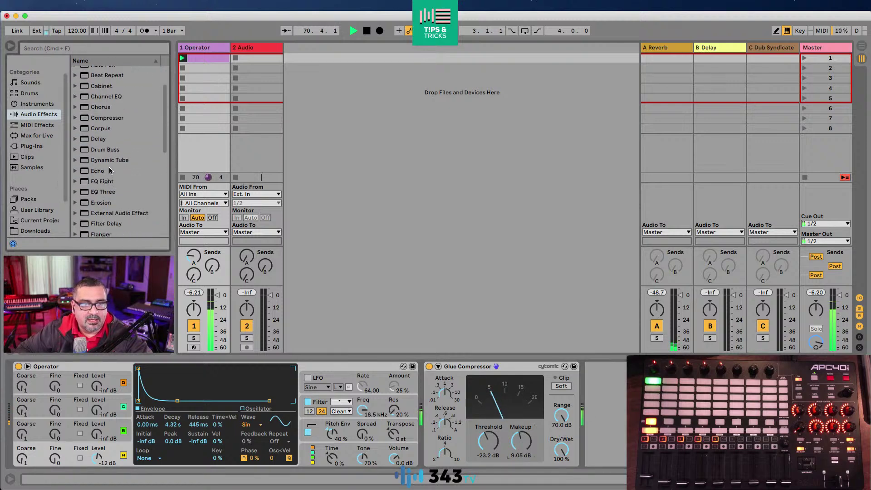
scroll(110, 171, "up", 2)
scroll(109, 171, "down", 7)
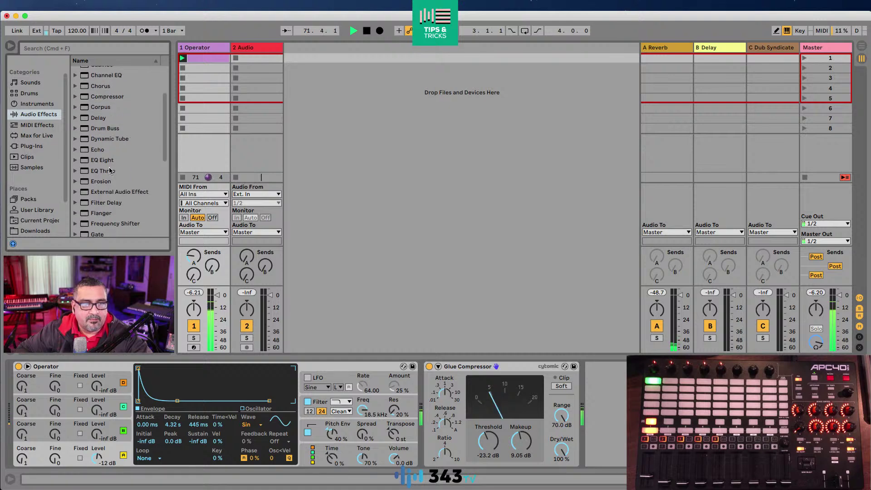
left_click(109, 171)
scroll(110, 171, "down", 3)
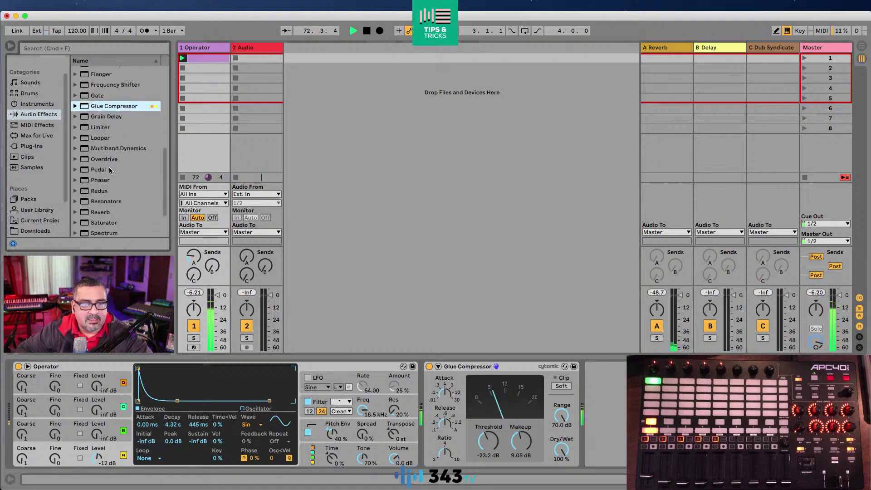
left_click(109, 170)
scroll(110, 171, "down", 4)
scroll(110, 171, "up", 5)
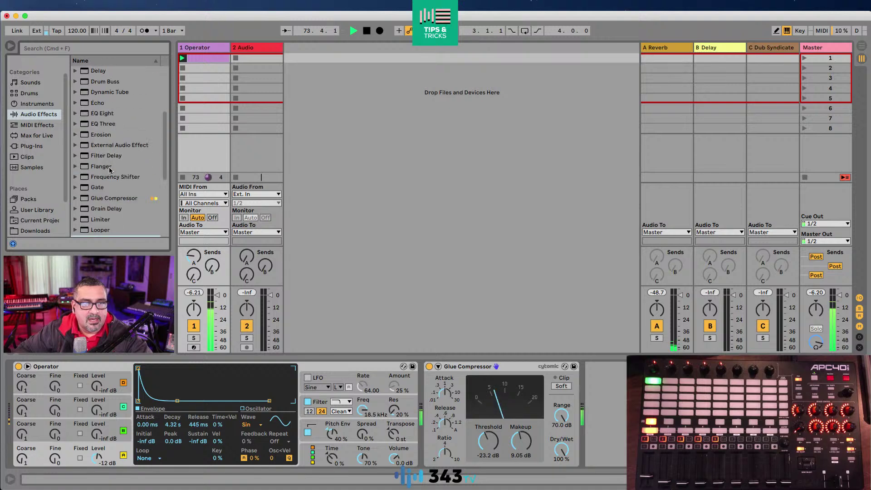
left_click(84, 91)
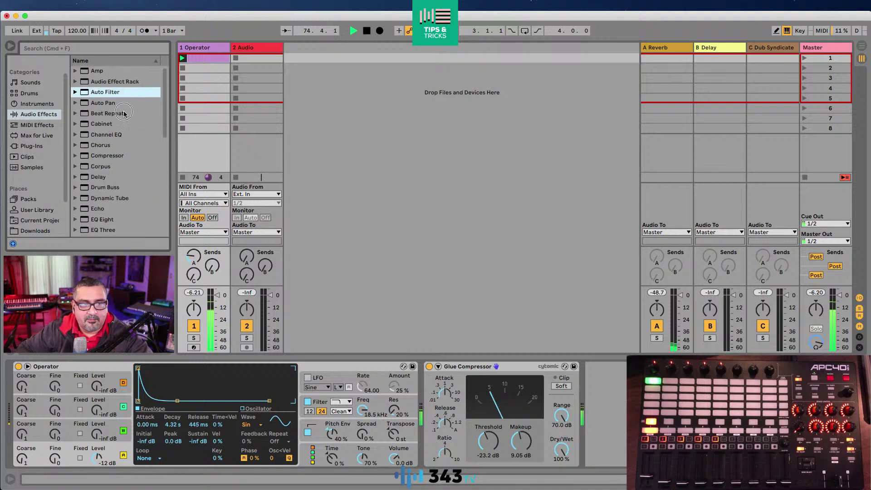
left_click_drag(626, 377, 625, 382)
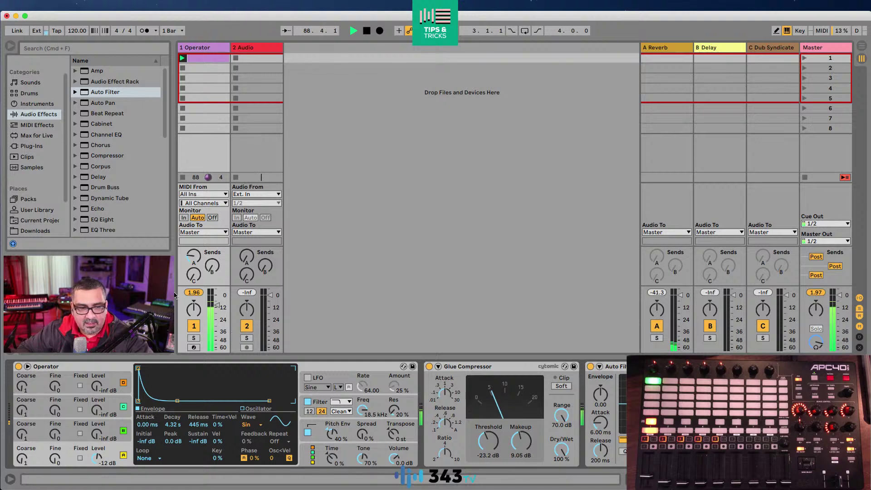
- Stop playback, restart it from the beginning, and show the Operator track's device chain again
left_click(366, 31)
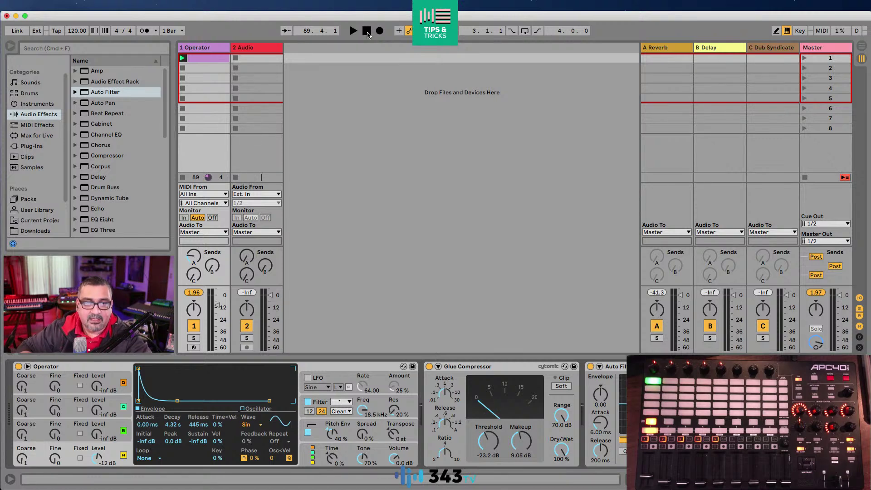
key("space")
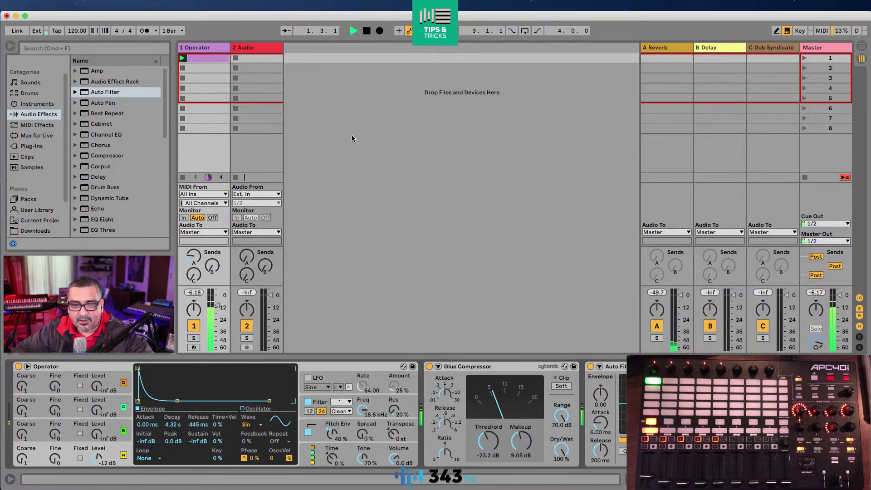
left_click(248, 50)
left_click(205, 51)
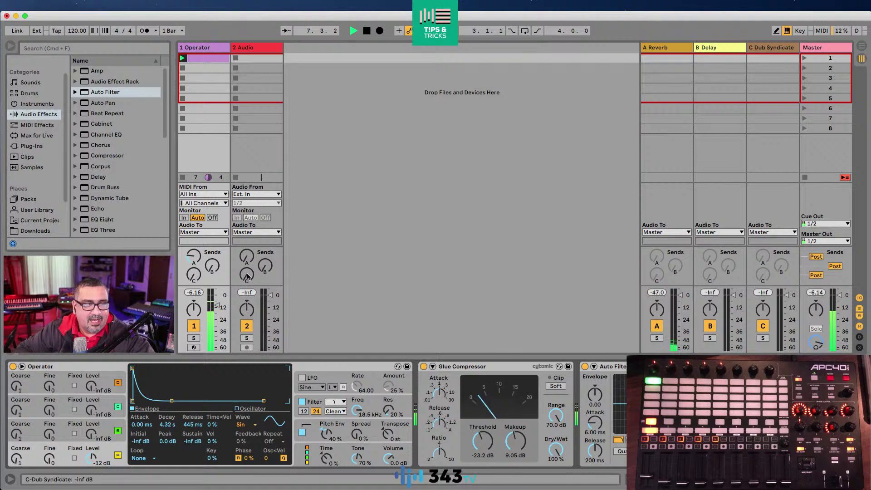
- Add an Overdrive between Operator and the Glue Compressor, with its filter at 212 Hz and a bandwidth of 2.09
scroll(113, 171, "down", 1)
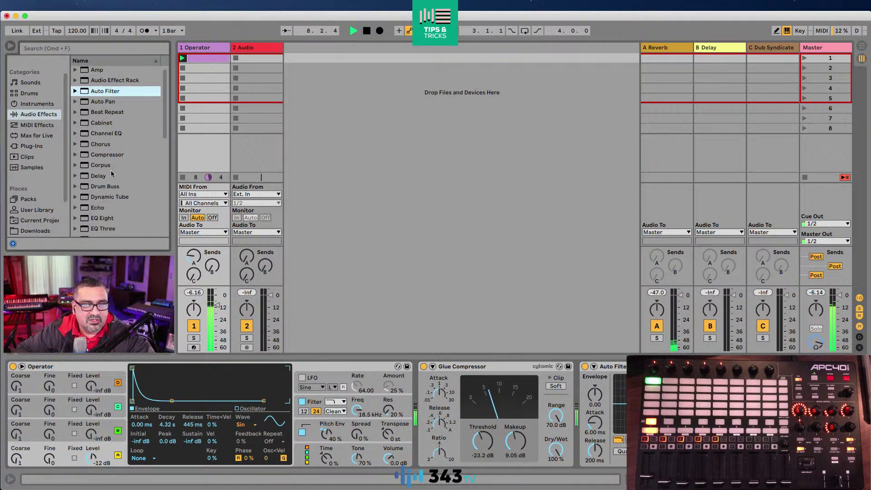
scroll(111, 177, "down", 10)
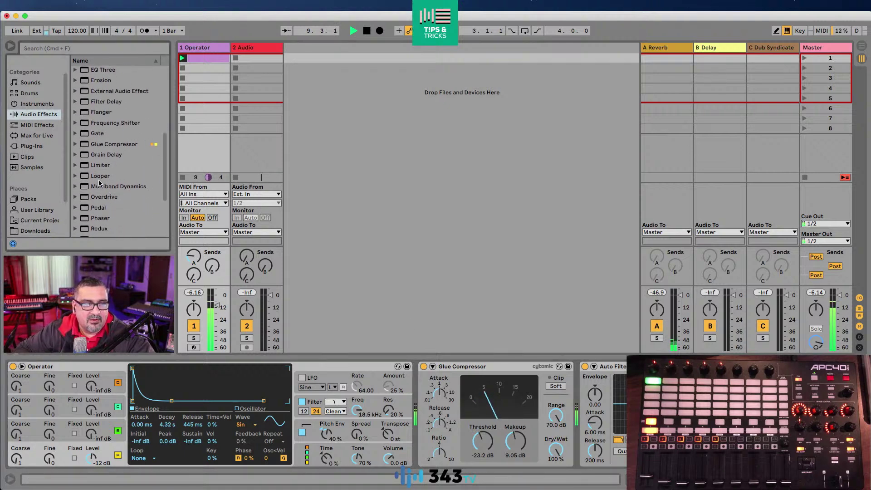
scroll(99, 183, "down", 5)
scroll(109, 186, "up", 5)
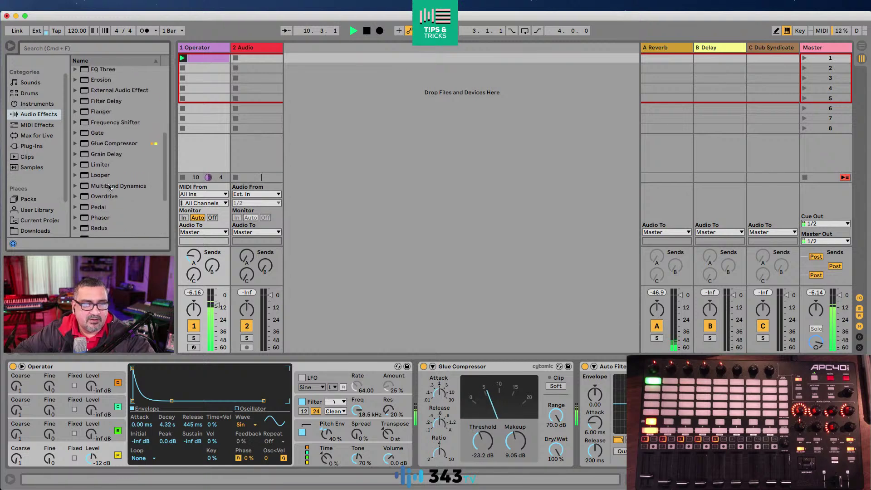
scroll(109, 186, "up", 6)
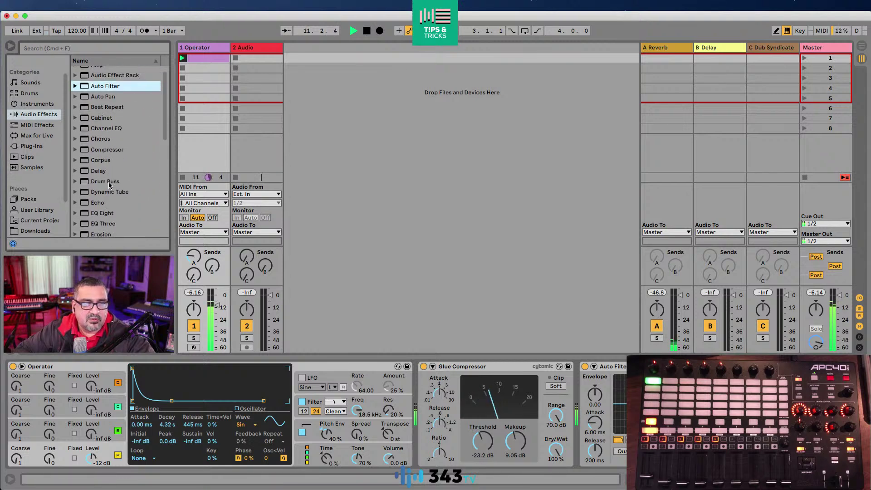
scroll(120, 198, "down", 6)
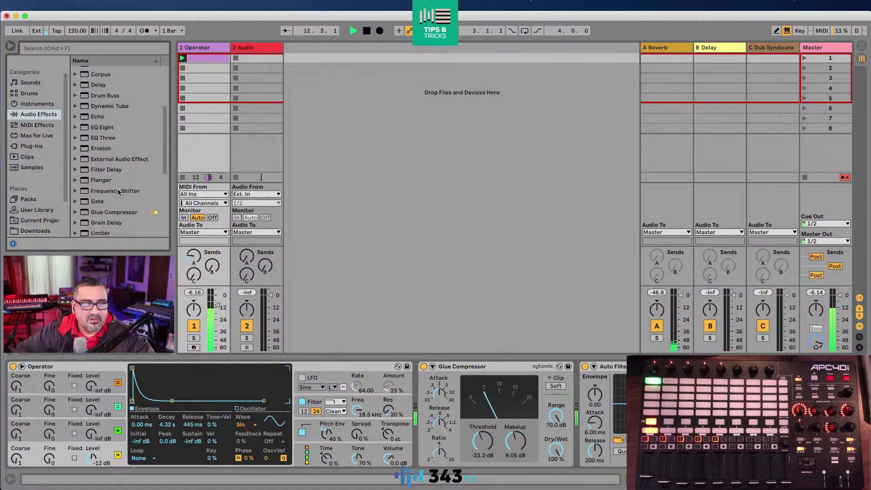
left_click_drag(98, 204, 596, 402)
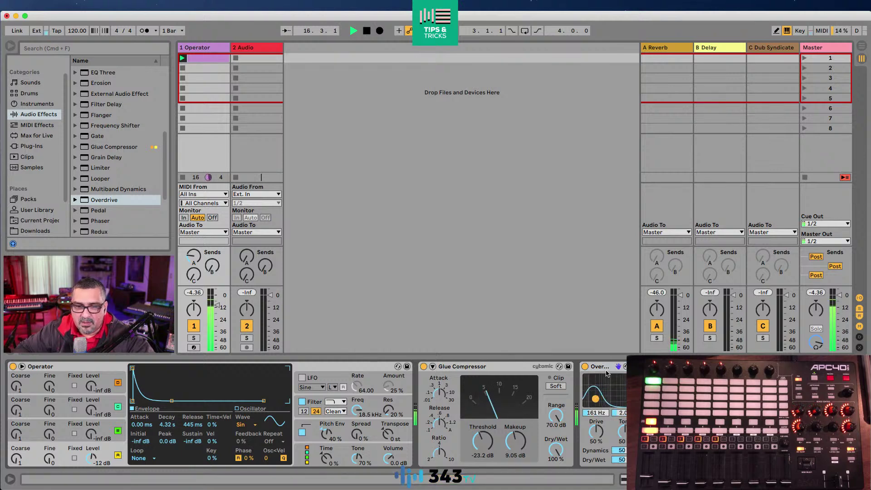
left_click_drag(606, 372, 444, 416)
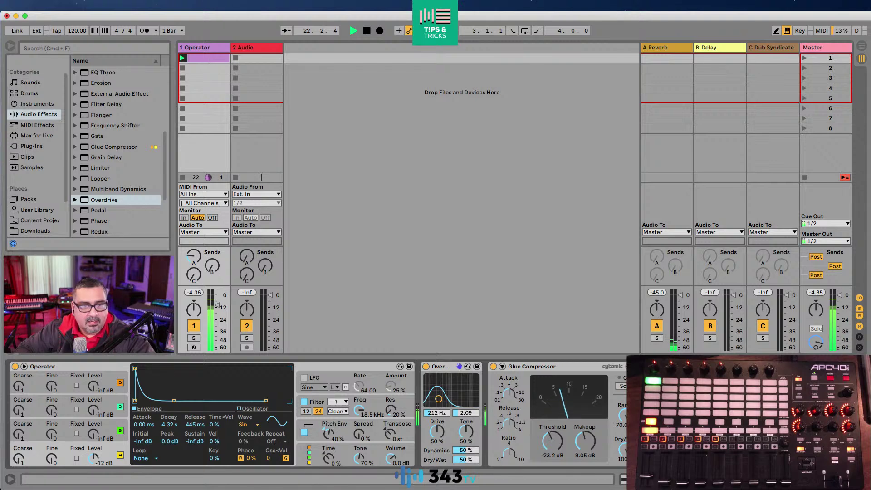
- Add an Erosion between the Glue Compressor and Auto Filter, set to 1.59 kHz, width 0.30 and amount 80.4
scroll(130, 202, "up", 5)
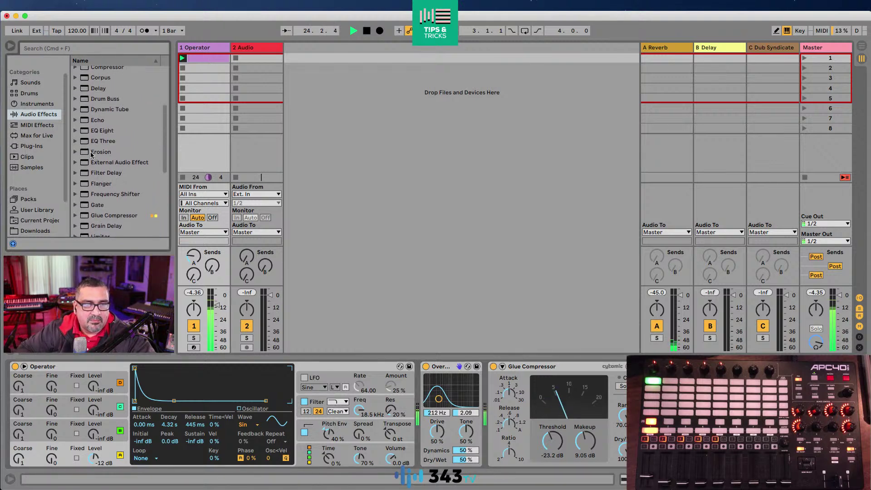
mouse_move(92, 155)
left_mouse_down()
mouse_move(308, 241)
mouse_move(459, 325)
mouse_move(512, 409)
mouse_move(608, 409)
left_mouse_up()
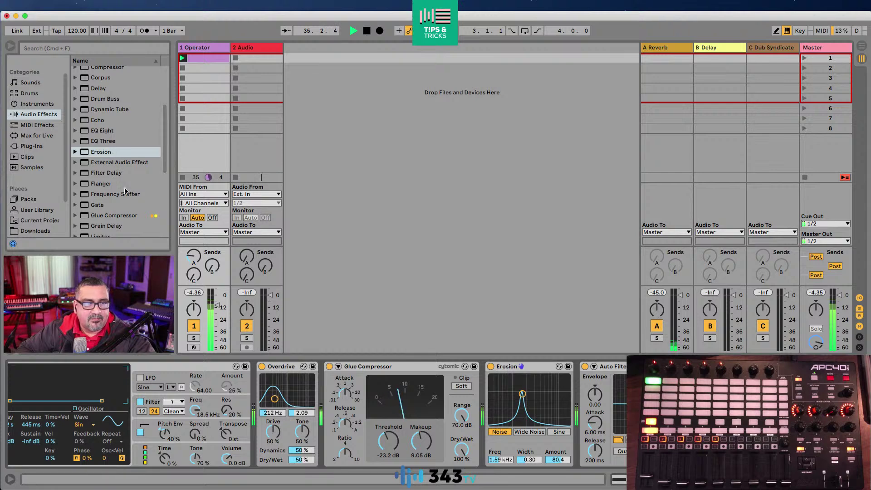
- Add a Delay between Erosion and Auto Filter on the Operator track, with its filter at 579 Hz and a width of 2.74
scroll(126, 155, "up", 4)
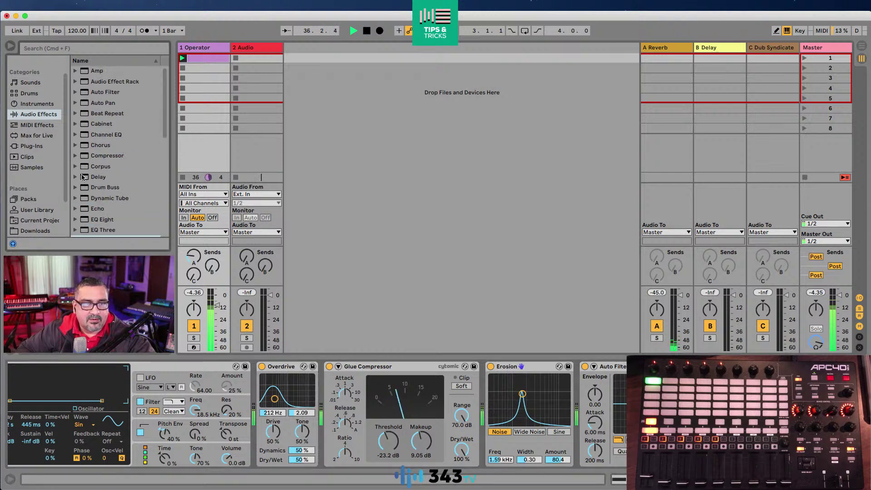
left_click(109, 176)
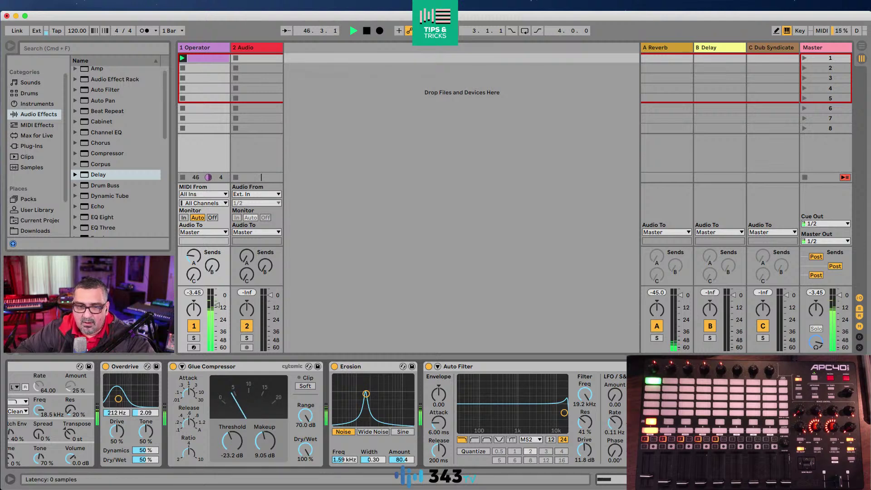
left_click_drag(98, 175, 433, 397)
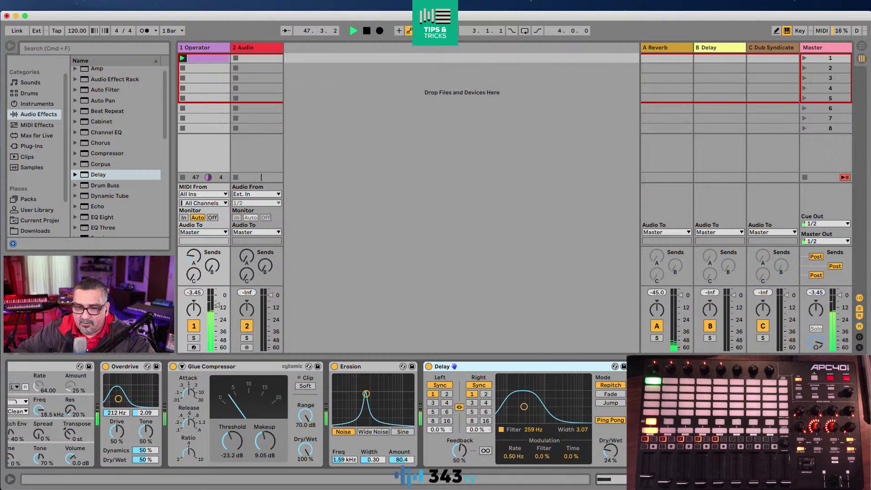
mouse_move(522, 411)
left_mouse_down()
mouse_move(546, 411)
mouse_move(523, 411)
mouse_move(534, 412)
left_mouse_up()
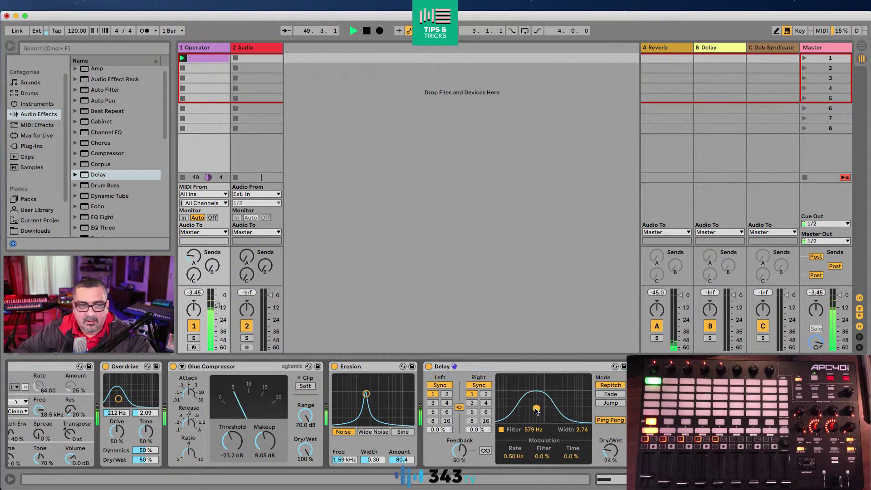
- Set Operator's pitch envelope to 36.1 ms decay and -26 st sustain, and oscillator A's envelope release to 502 ms
scroll(448, 487, "left", 10)
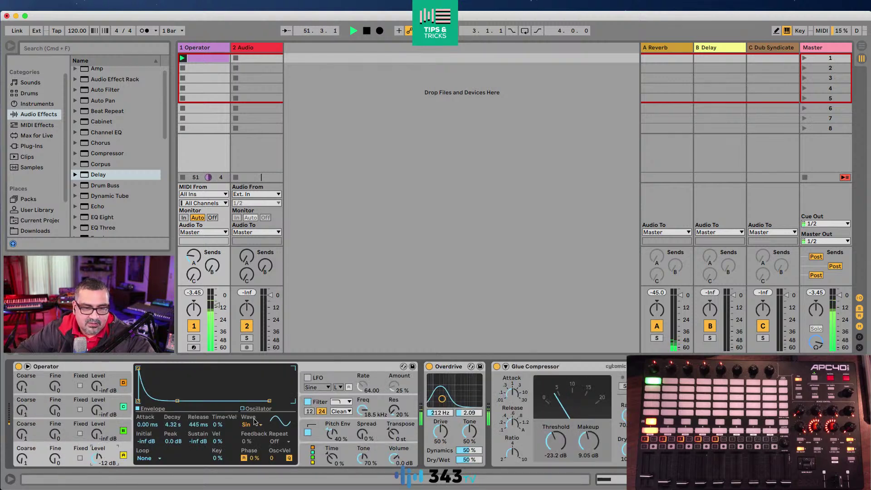
left_click_drag(269, 401, 268, 401)
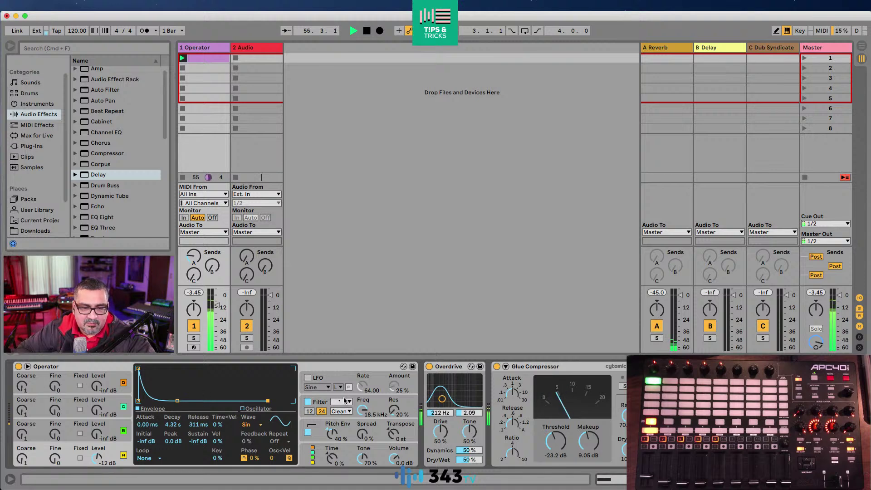
left_click(313, 429)
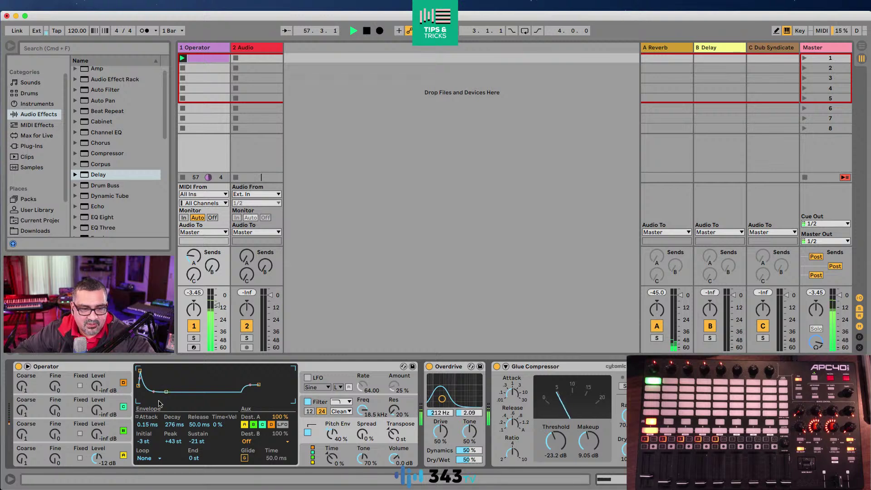
left_click_drag(166, 391, 157, 395)
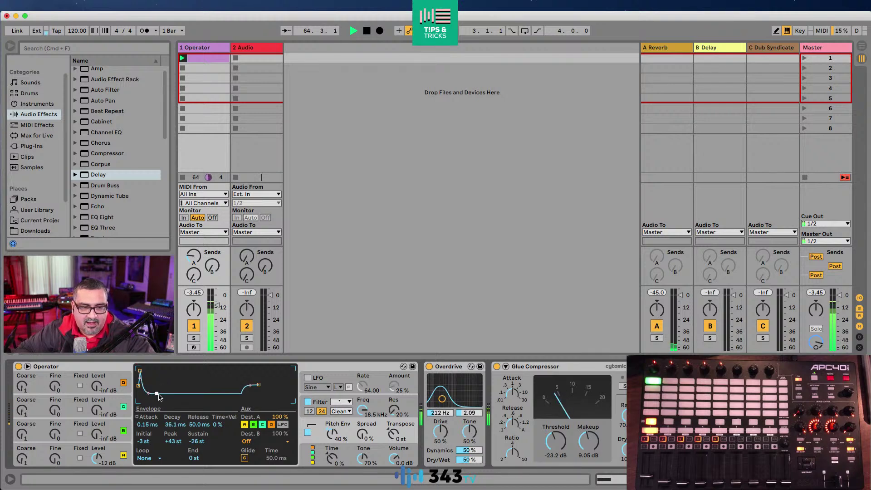
left_click(113, 454)
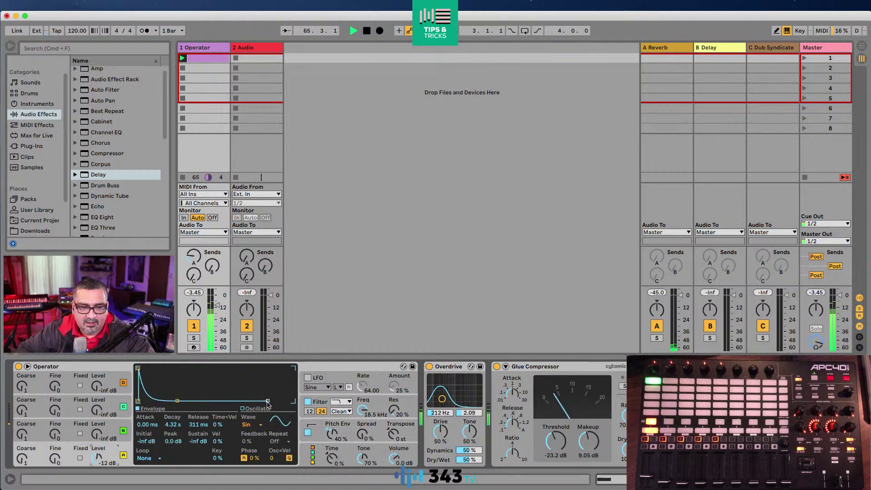
left_click_drag(267, 402, 270, 401)
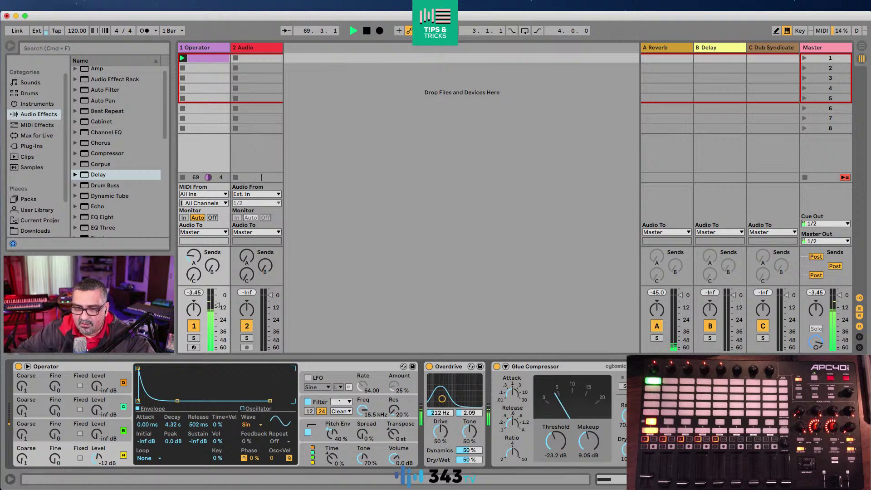
- Retune Erosion to 3.20 kHz with amount 74.4, and raise the Delay's feedback to 67%
key("Return")
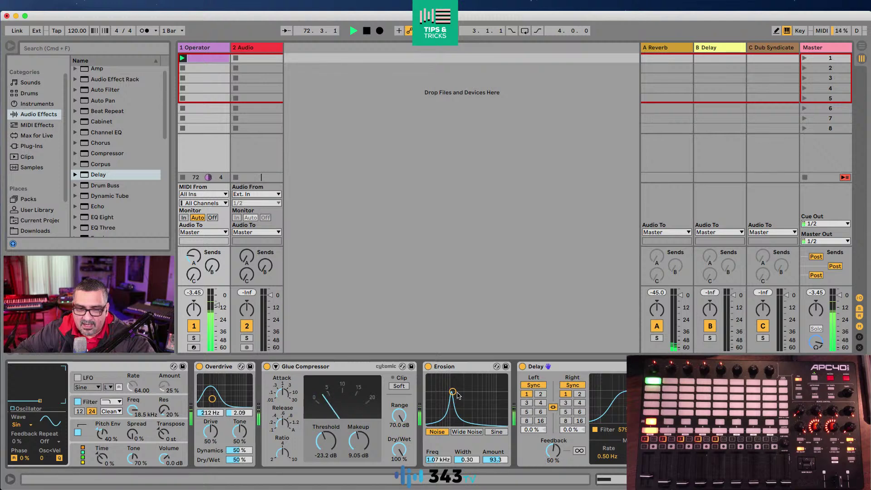
left_click_drag(453, 391, 475, 394)
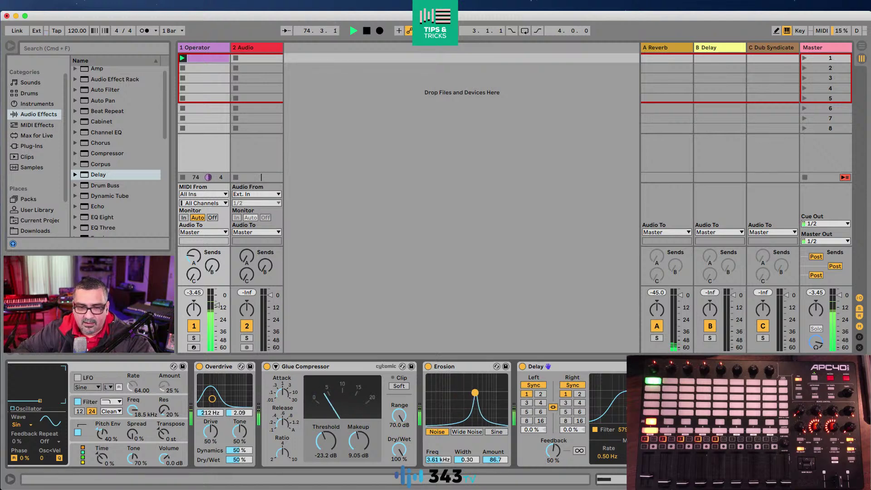
left_click_drag(557, 454, 556, 446)
mouse_move(474, 393)
left_mouse_down()
mouse_move(468, 399)
mouse_move(474, 395)
left_mouse_up()
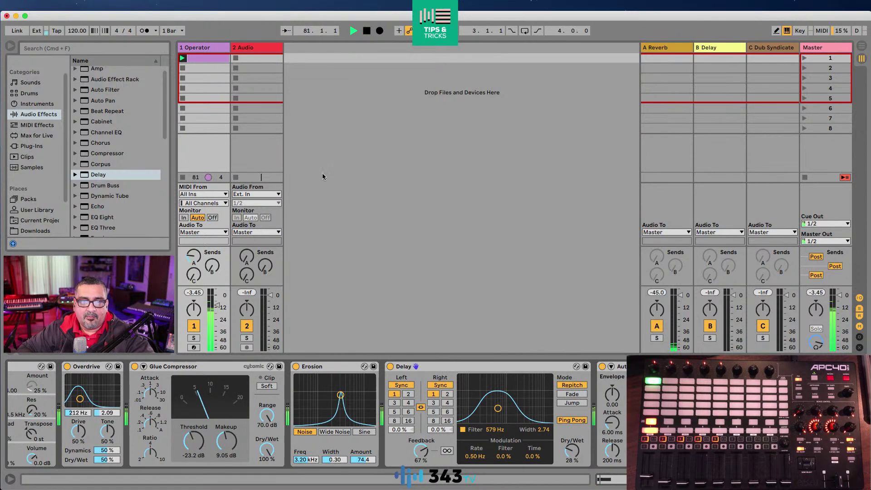
- Stop playback, restart it from the beginning, and raise the Operator track's reverb send to -22.2 dB
left_click(366, 31)
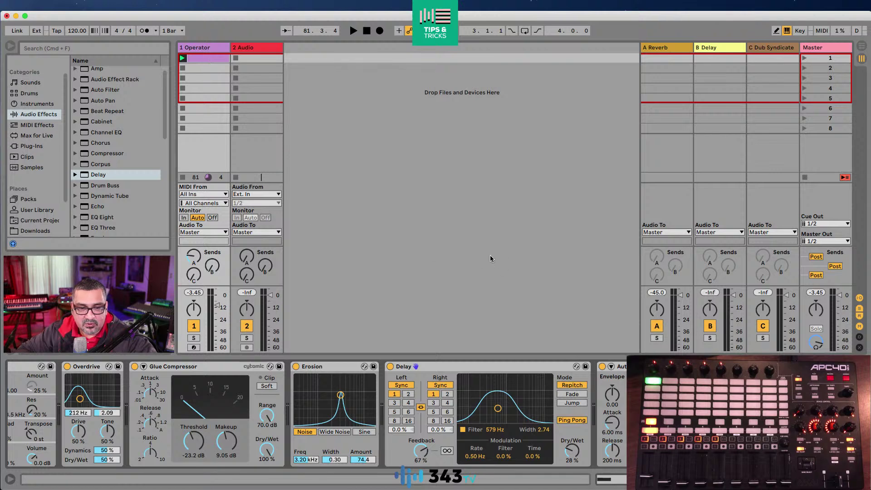
scroll(355, 360, "right", 1)
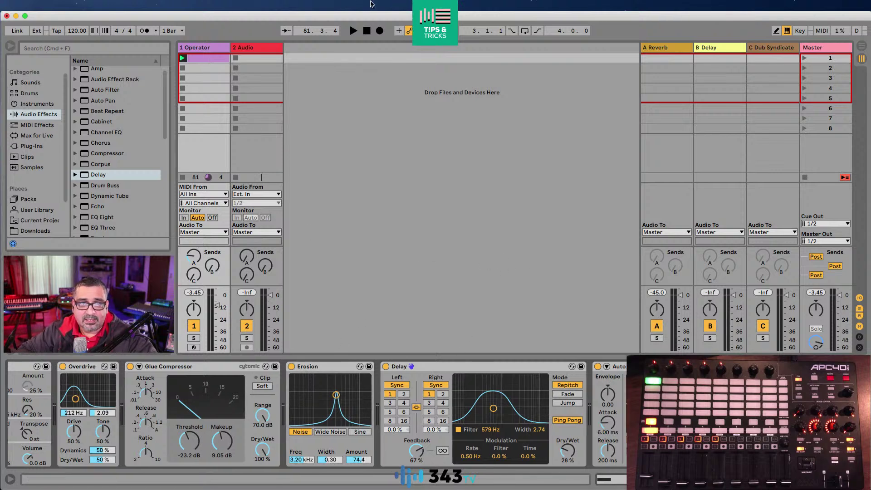
left_click(351, 30)
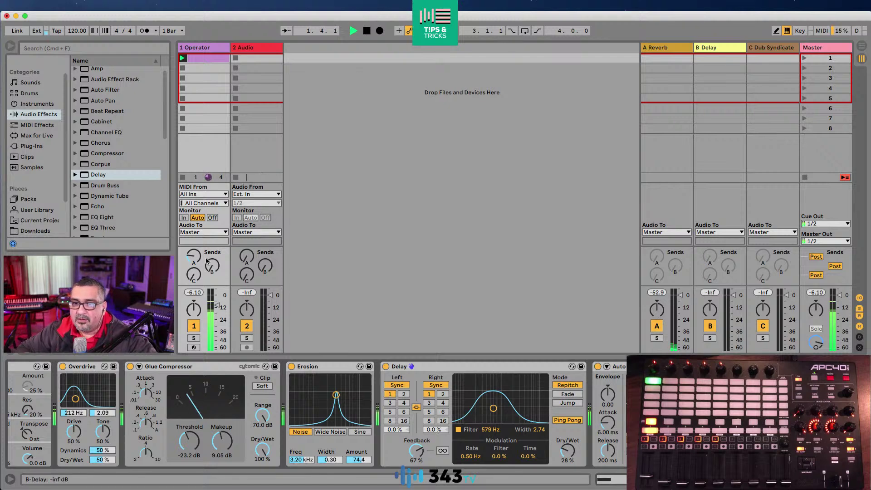
left_click_drag(196, 262, 196, 259)
scroll(196, 260, "down", 5)
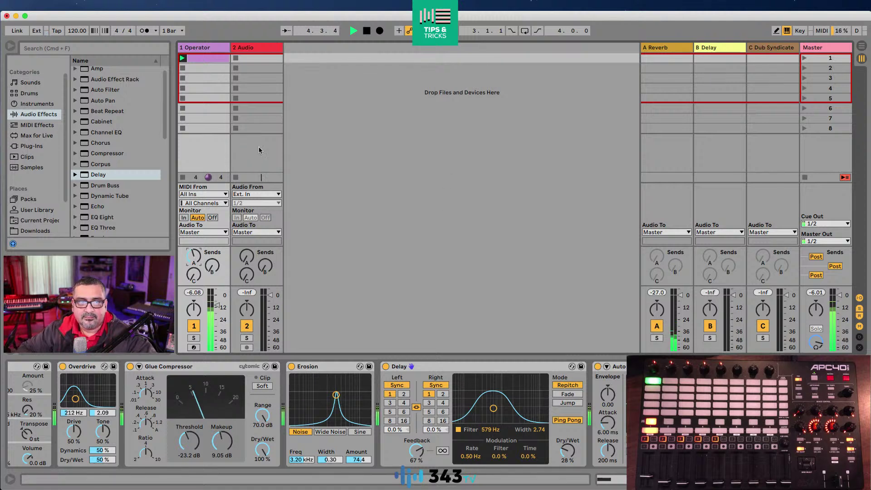
- Look through the Operator track's device chain from Operator to Auto Filter
left_click(726, 367)
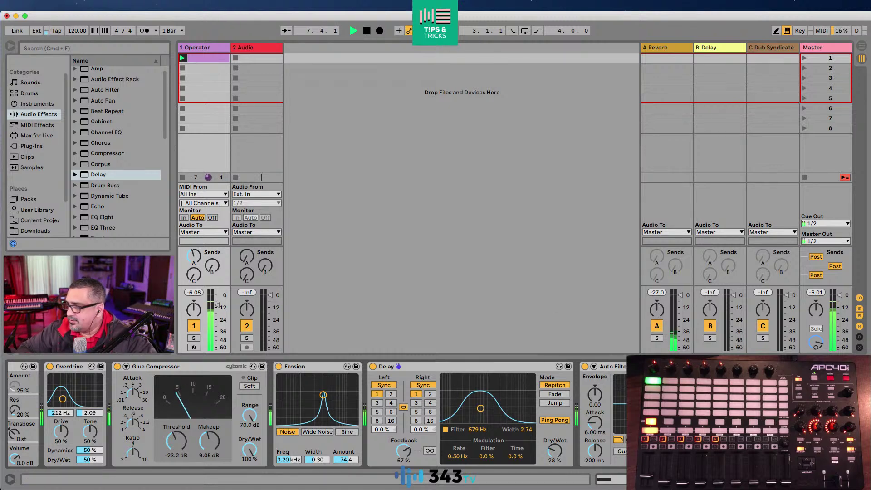
scroll(317, 413, "left", 10)
scroll(318, 413, "right", 3)
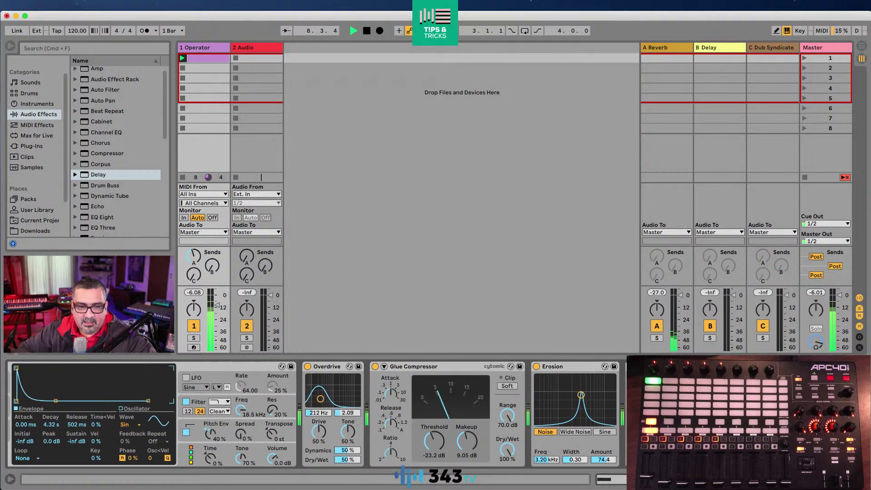
scroll(317, 413, "left", 3)
scroll(318, 412, "right", 6)
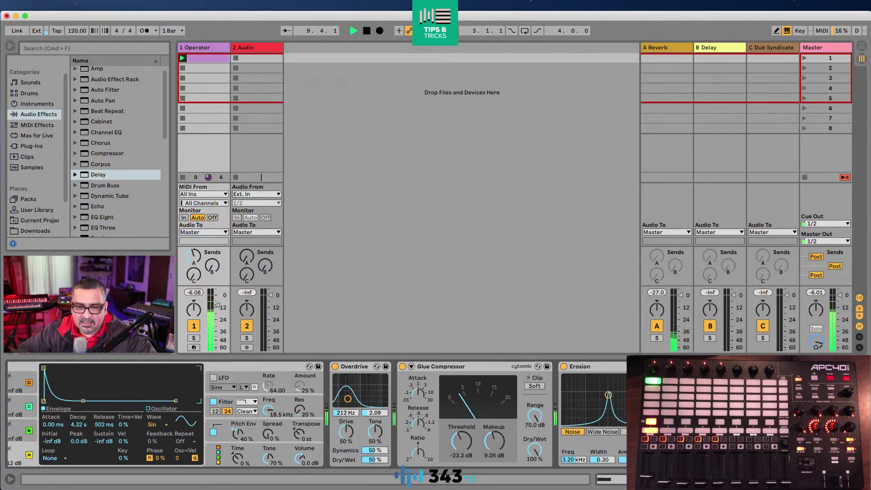
scroll(317, 413, "right", 3)
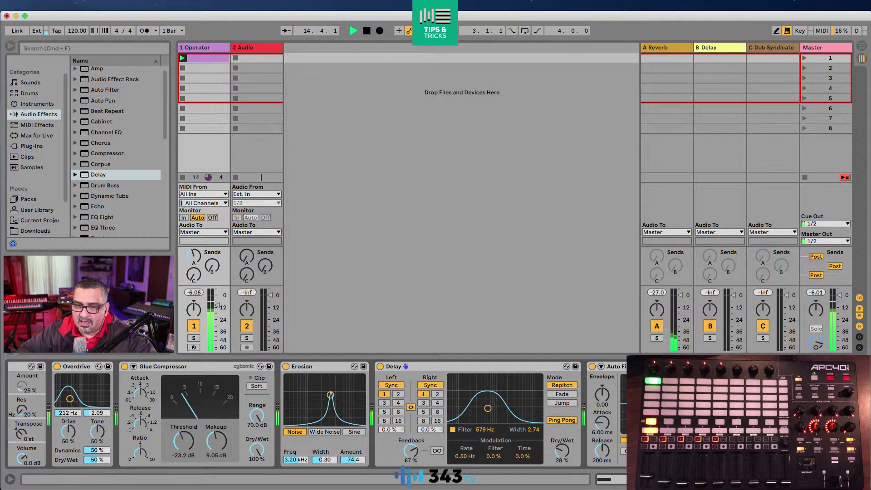
- View the Arrangement, return to Session view, and check the existing MIDI mappings
left_click(862, 46)
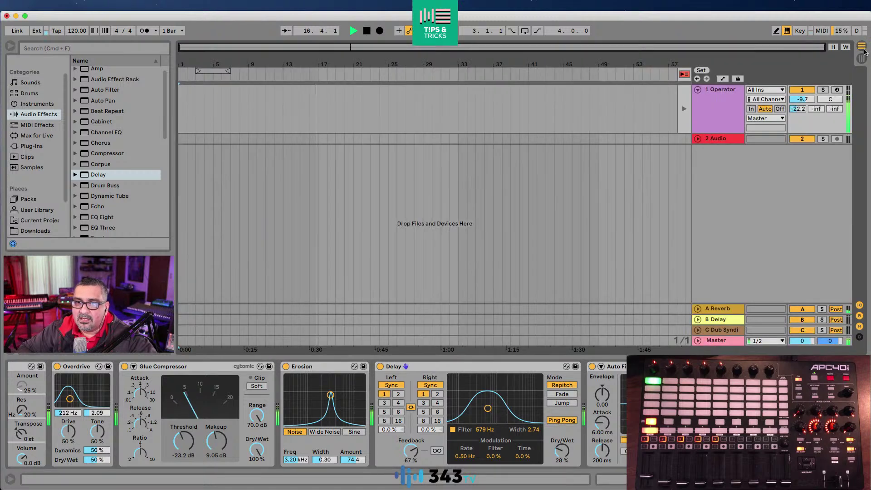
left_click(861, 58)
left_click(821, 31)
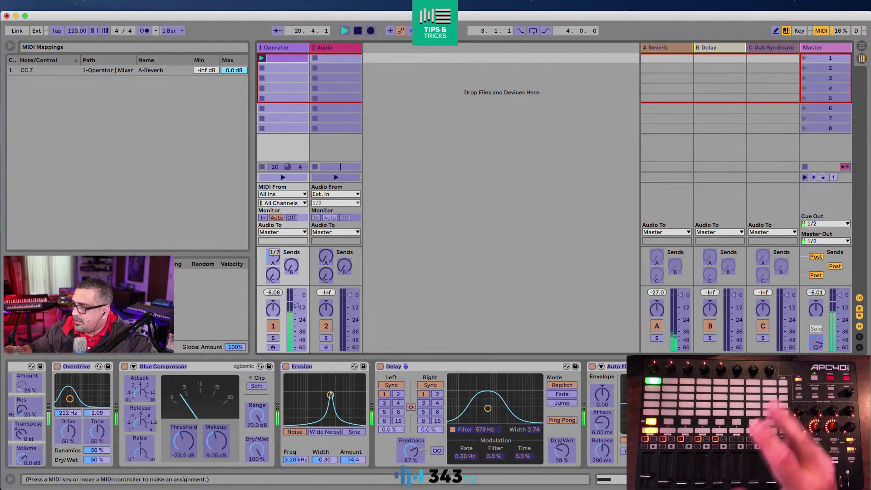
left_click(821, 31)
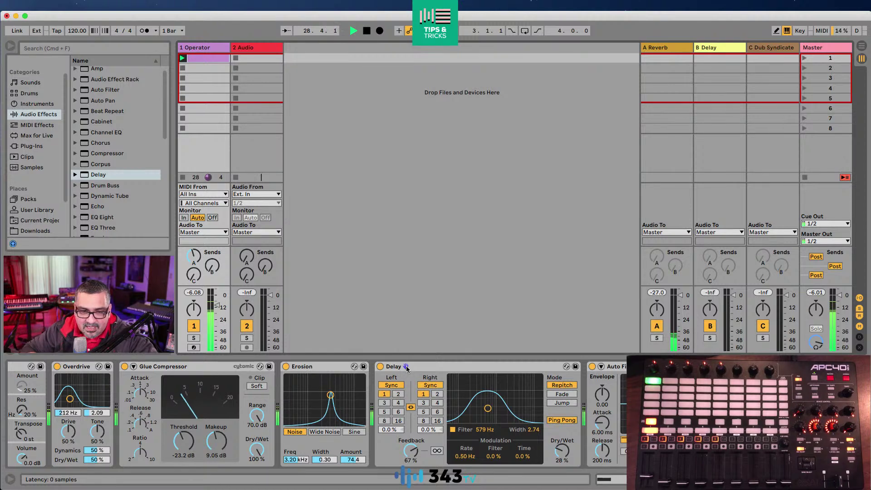
- Select Auto Filter, Overdrive and Erosion in turn to move the APC40's device control between them, leaving all devices unfolded
double_click(614, 367)
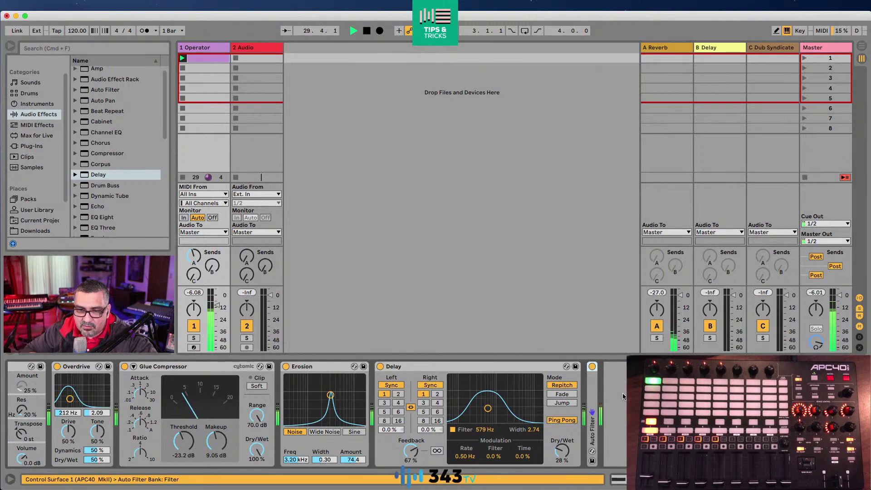
double_click(592, 408)
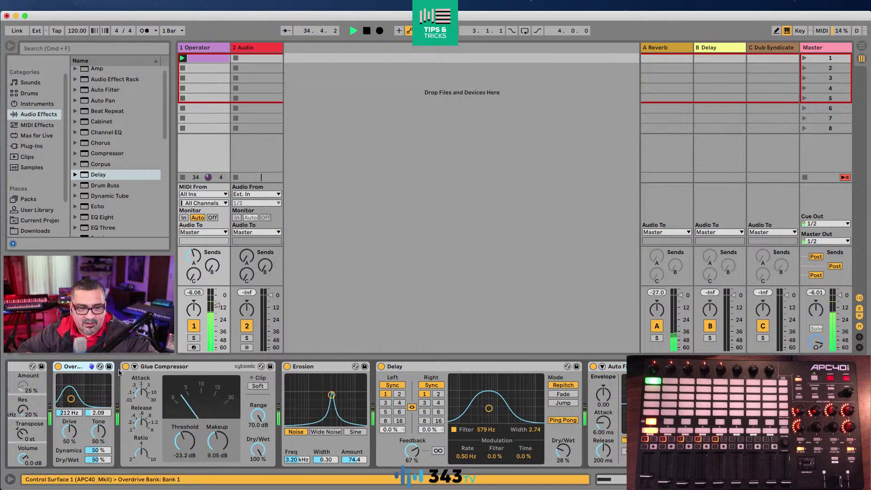
left_click(331, 367)
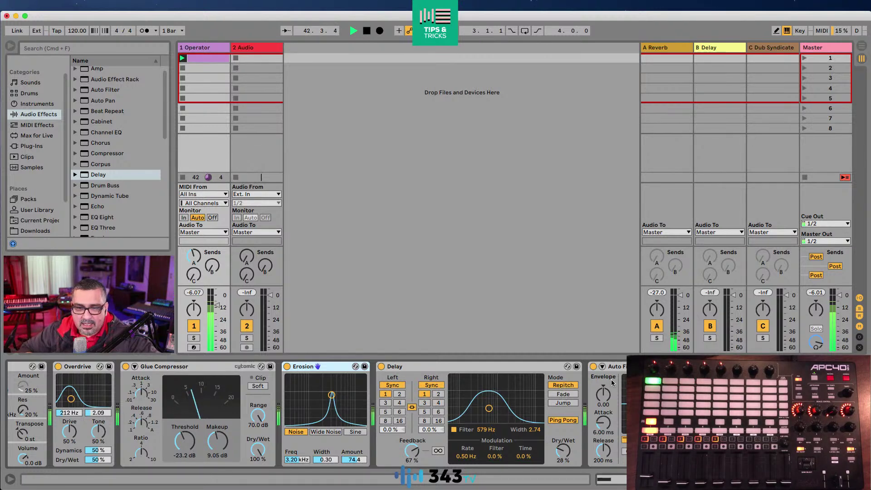
- MIDI-map CC 16 on the controller to the Auto Filter's frequency on the Operator track
left_click(820, 31)
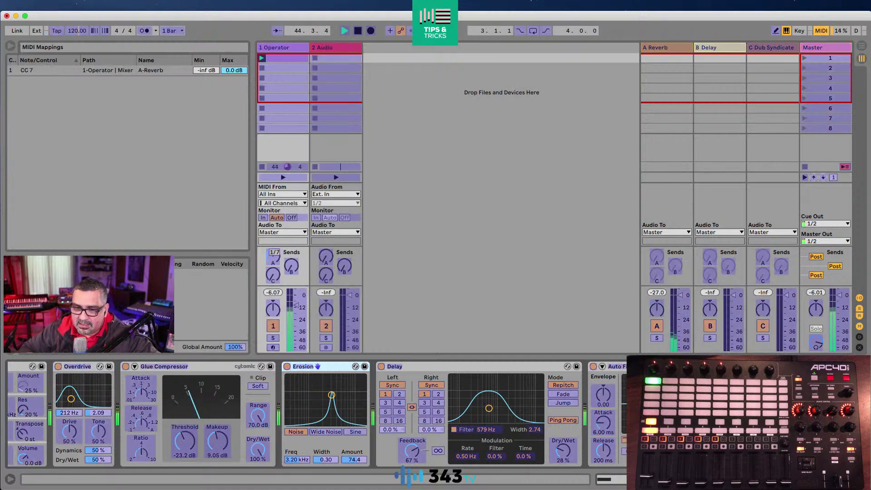
left_click(649, 408)
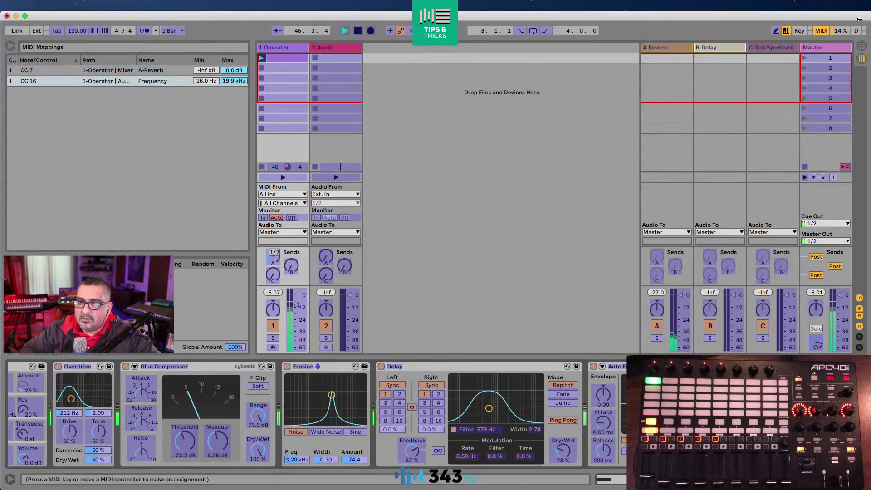
left_click(821, 31)
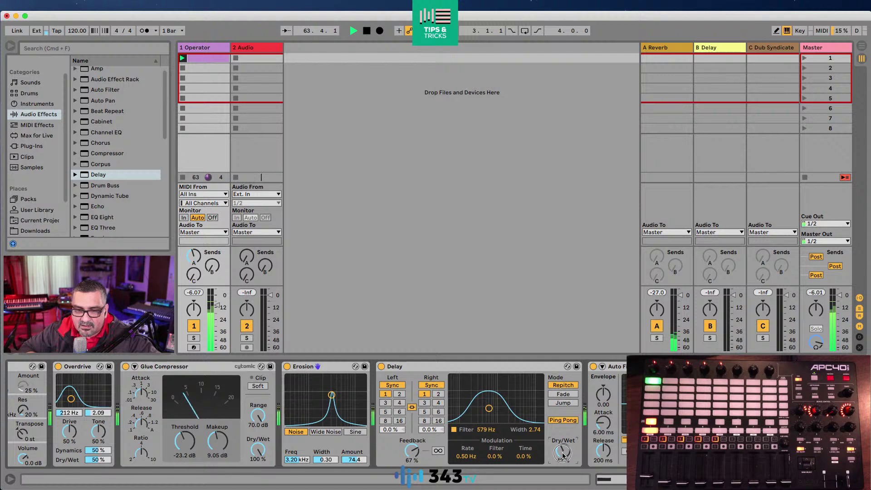
- MIDI-map CC 17 on the controller to the Delay's Filter On switch
left_click(822, 30)
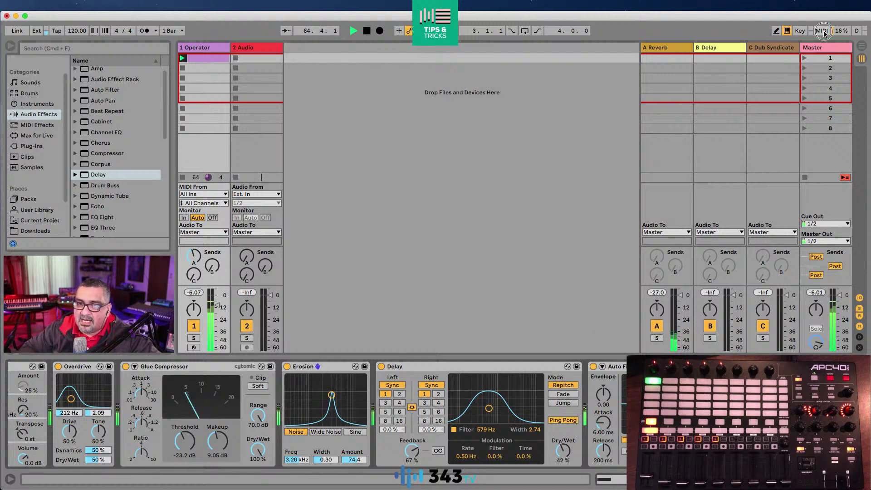
left_click(461, 435)
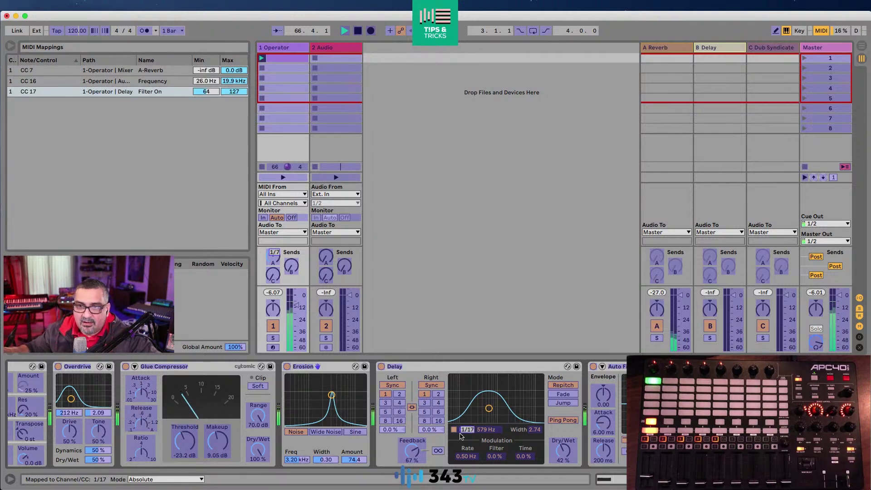
left_click(822, 31)
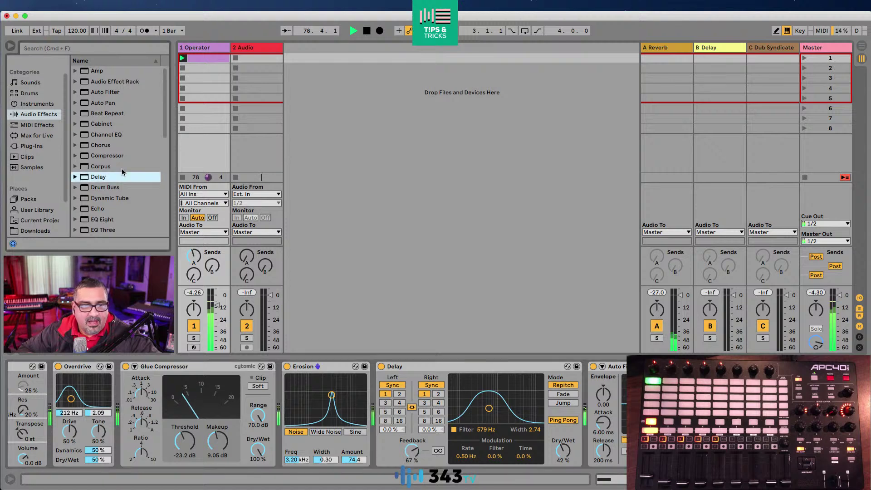
- Insert the Pedal audio effect between Delay and Auto Filter on the Operator track and set its gain to 25%
scroll(109, 175, "down", 5)
scroll(109, 177, "down", 3)
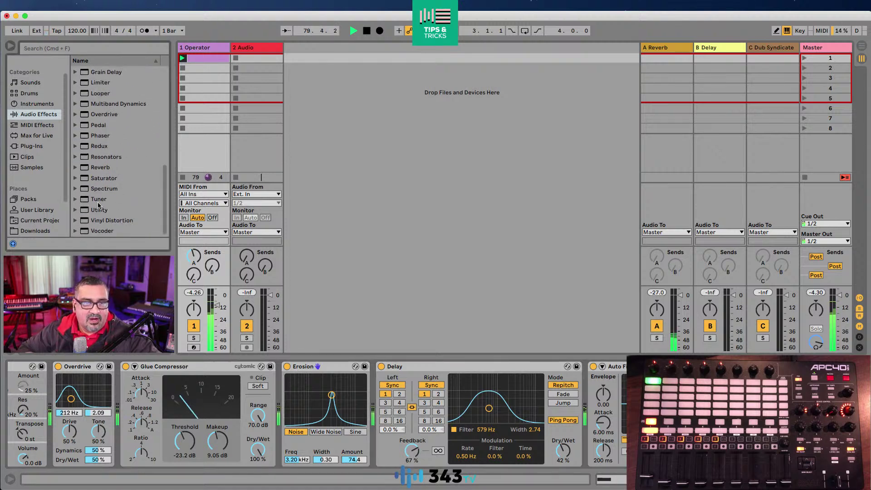
scroll(111, 130, "up", 10)
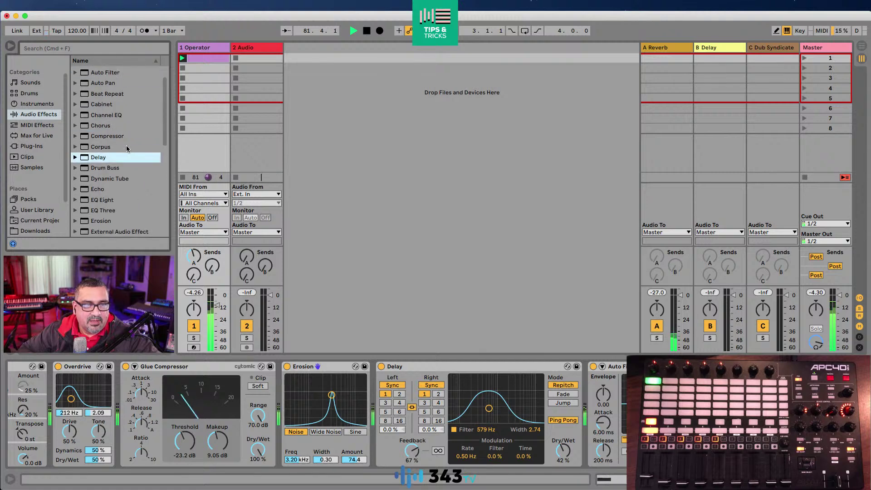
scroll(119, 147, "down", 10)
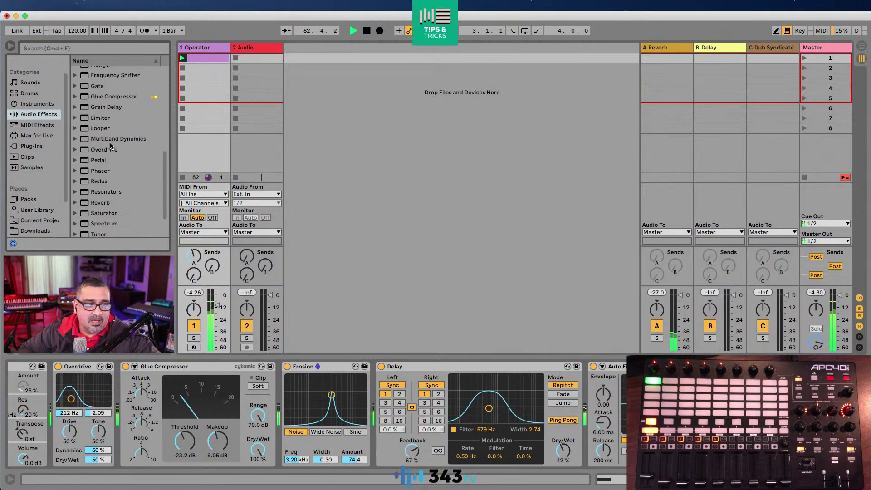
scroll(118, 147, "down", 3)
scroll(113, 146, "up", 5)
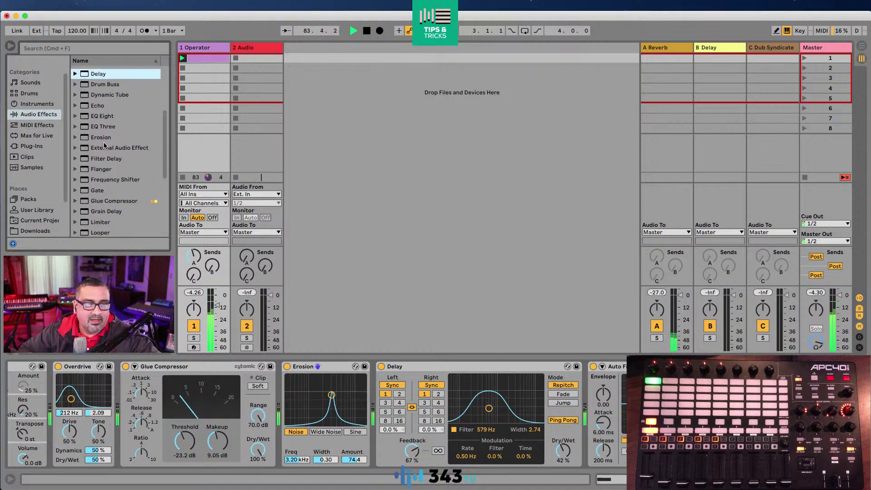
scroll(105, 147, "down", 4)
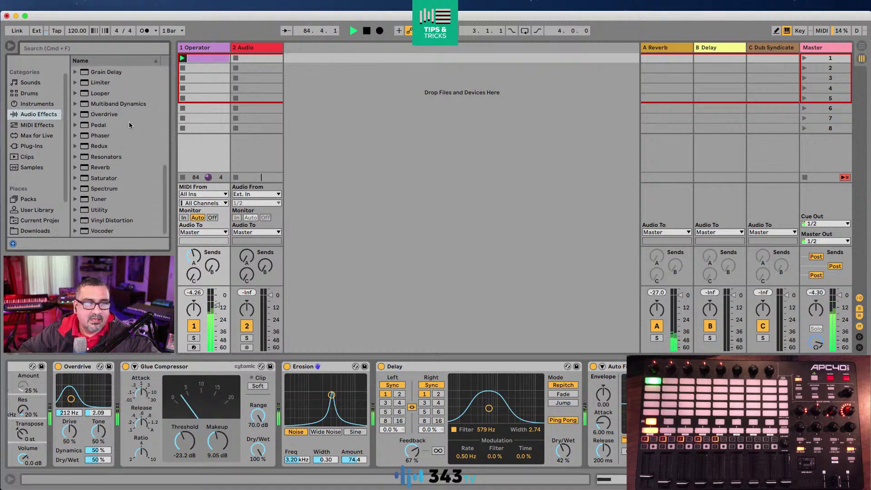
left_click(95, 126)
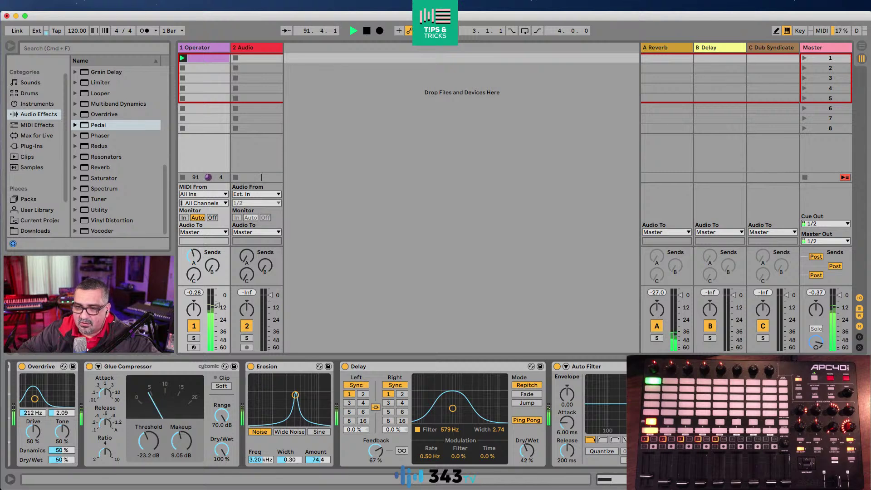
key("Return")
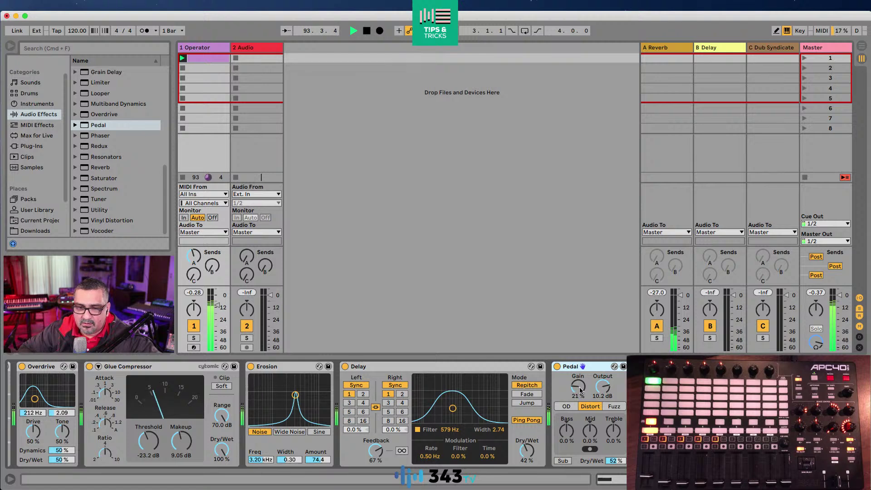
left_click_drag(586, 389, 585, 386)
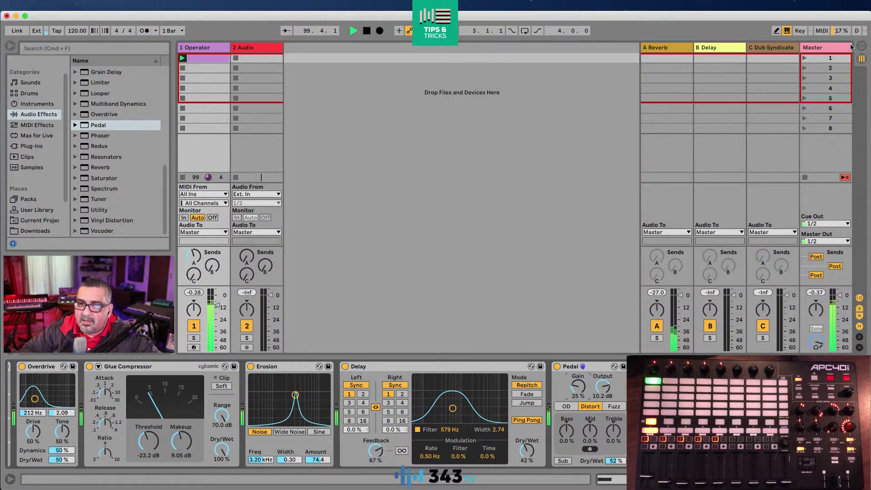
- Delete the CC 17 mapping from the Delay's Filter On switch and MIDI-map a controller knob to the Delay's filter frequency
left_click(822, 31)
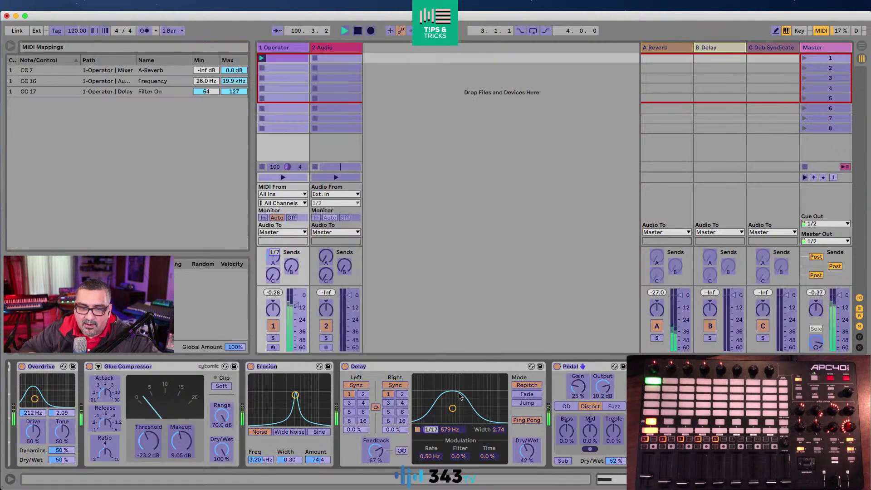
left_click(432, 430)
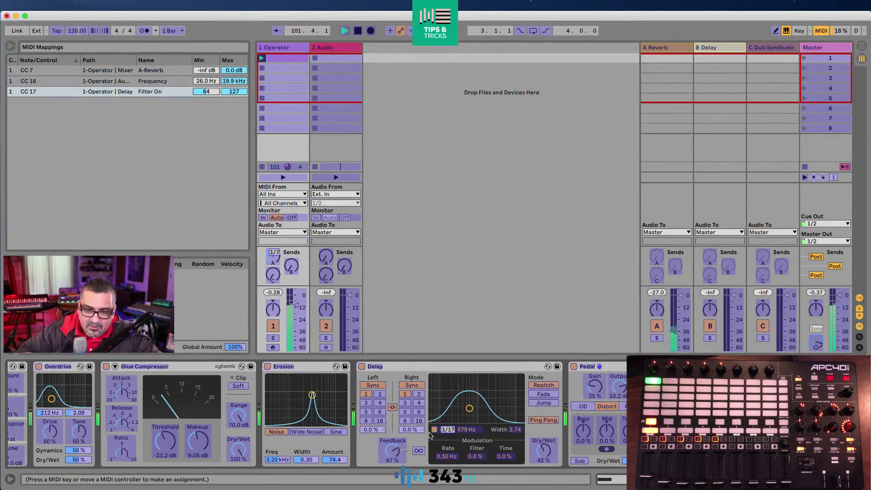
right_click(450, 430)
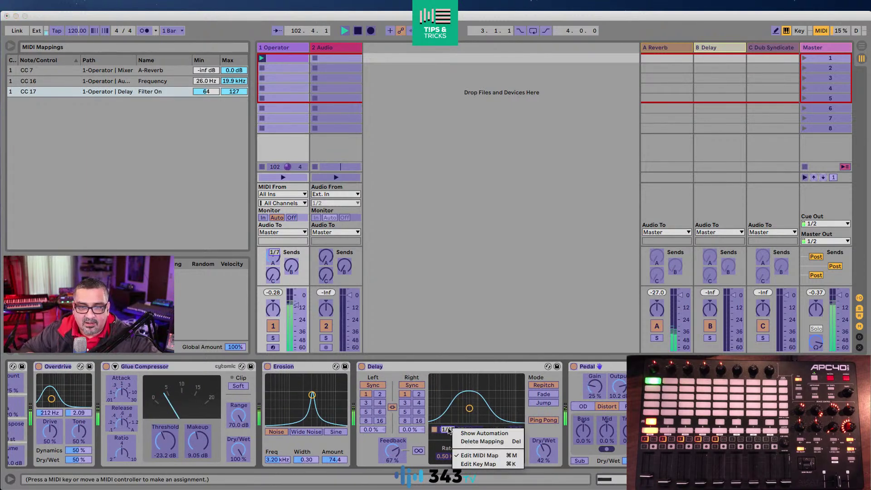
left_click(478, 442)
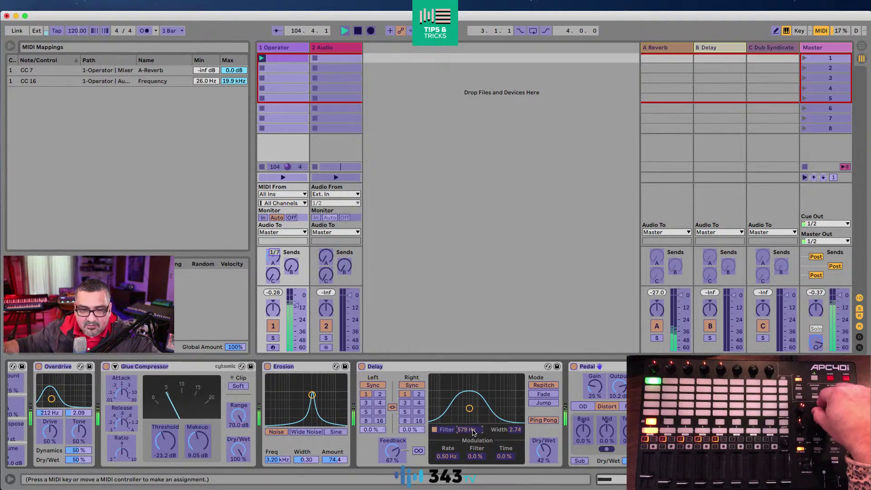
left_click(822, 30)
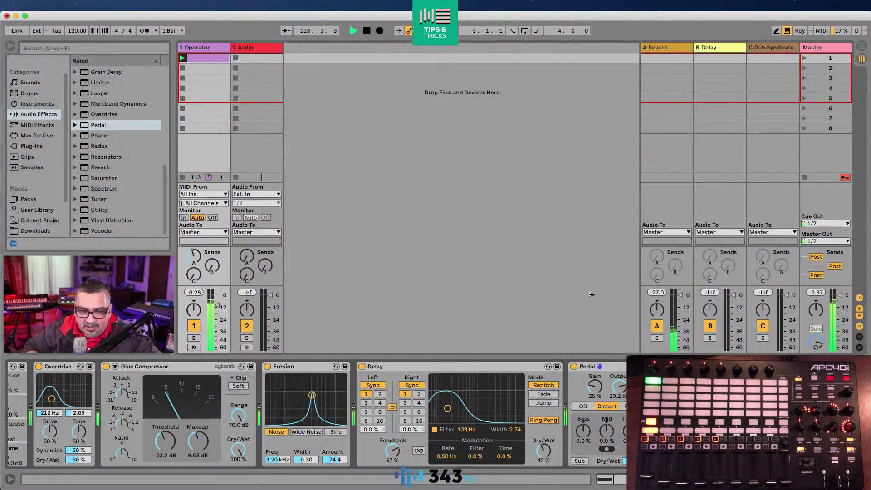
- Set the Delay's feedback to 32% and review the Operator track's device chain
left_click_drag(398, 450, 396, 454)
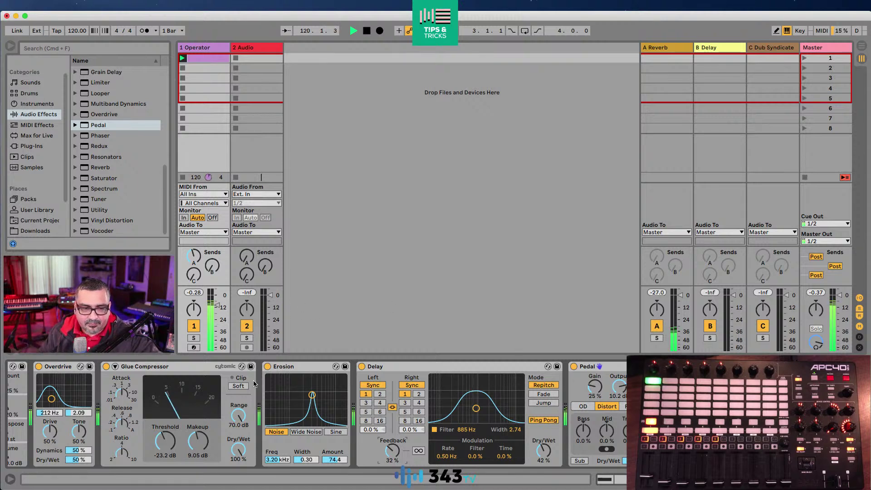
scroll(544, 395, "left", 10)
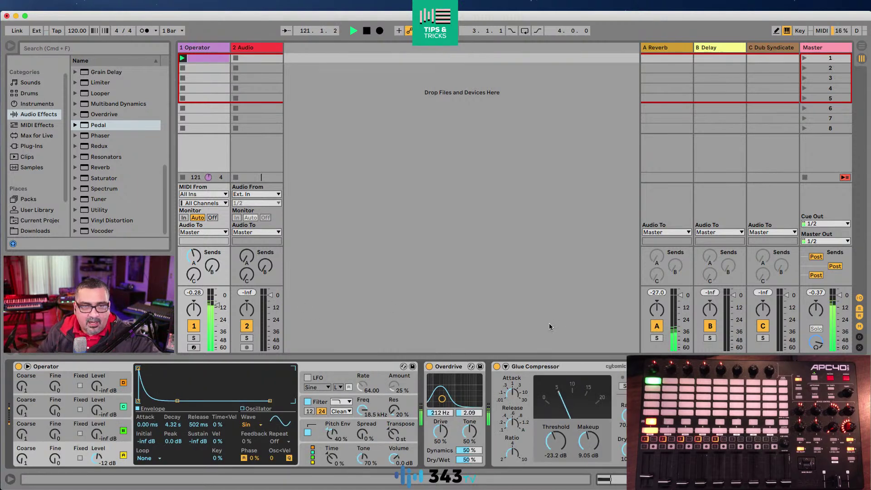
scroll(608, 361, "right", 10)
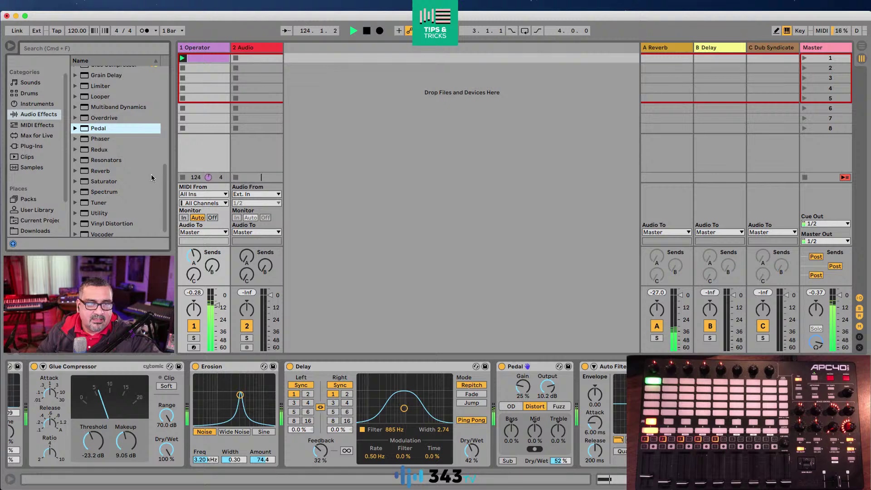
- Browse the audio effects, plug-ins and instruments, and load Impulse onto a new MIDI track
scroll(171, 177, "up", 10)
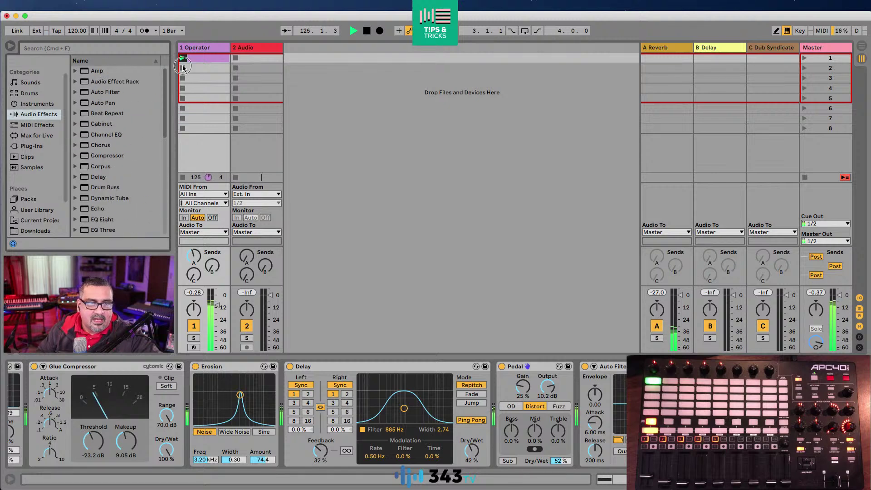
scroll(169, 210, "down", 10)
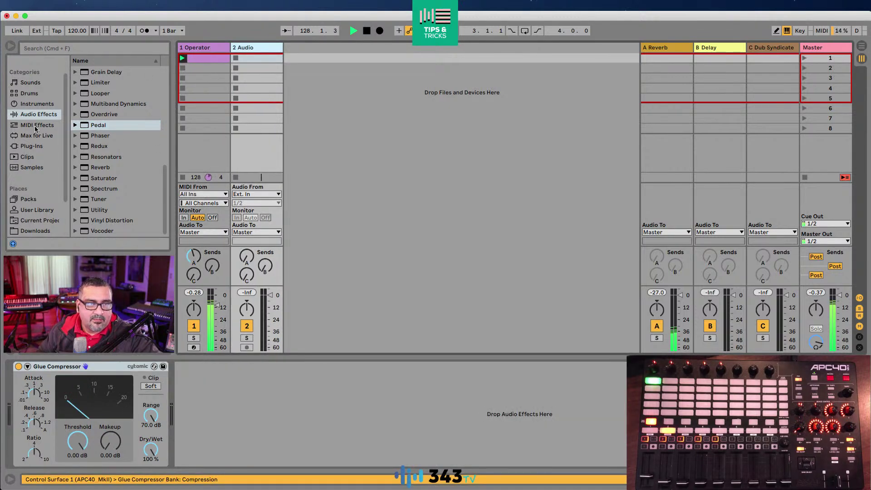
left_click(31, 145)
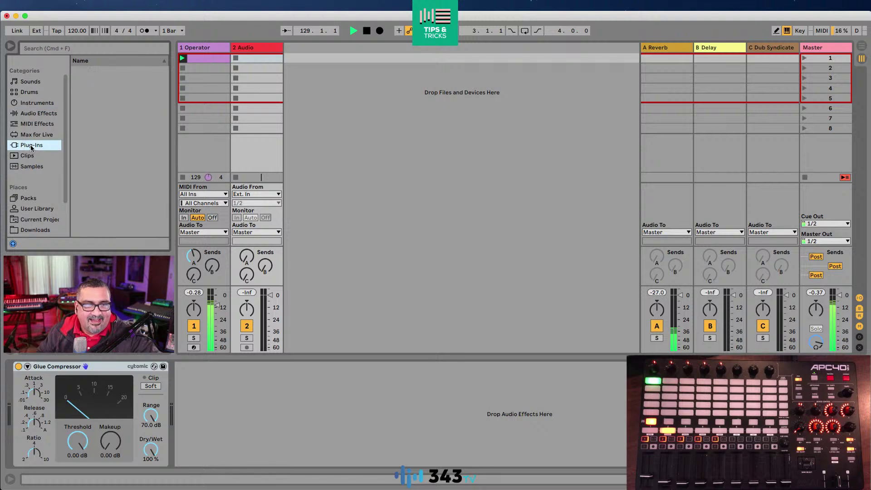
left_click(39, 114)
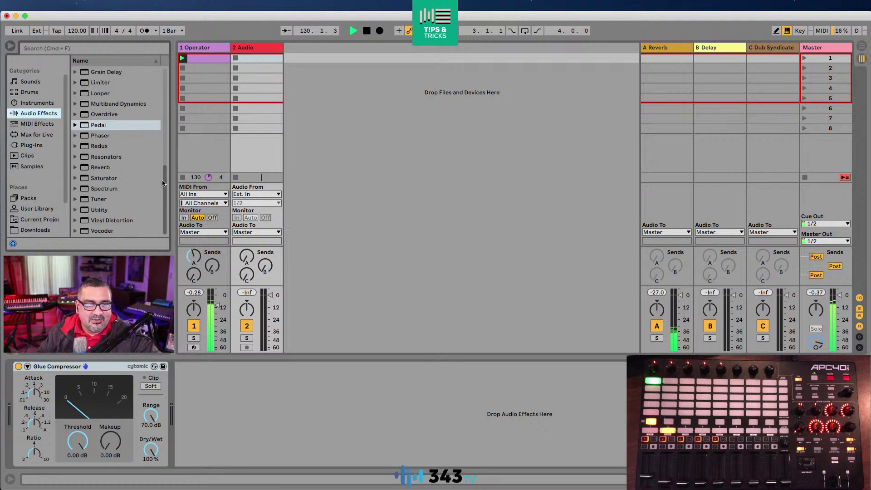
left_click(35, 103)
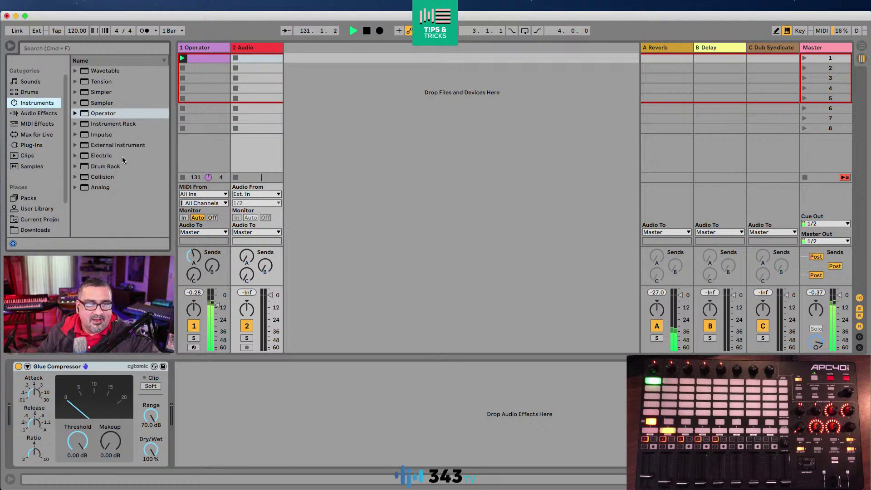
left_click_drag(78, 137, 312, 58)
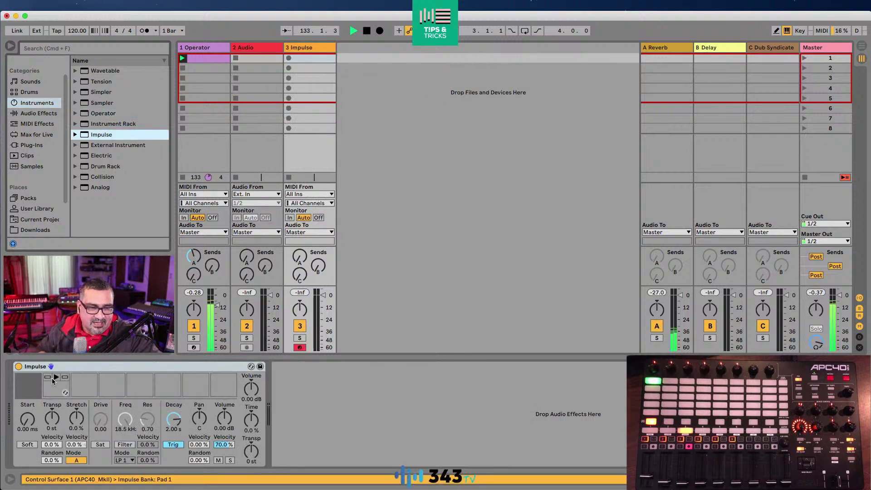
- Preview clap samples from the Drum Hits, load Clap 8xPeople.wav into Impulse's first slot, and audition it
mouse_move(30, 393)
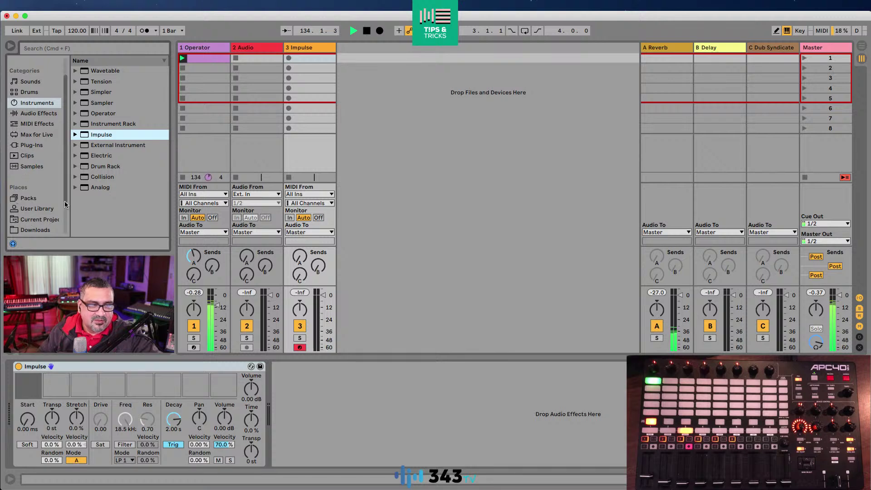
scroll(63, 169, "up", 2)
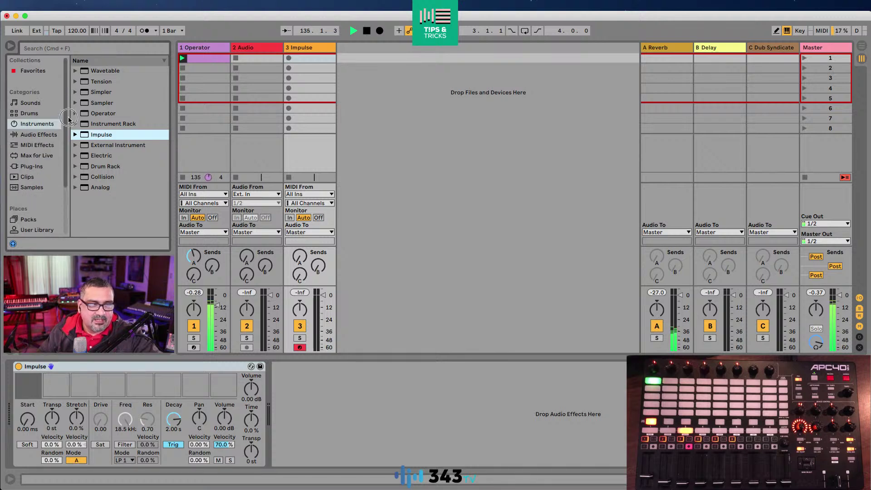
left_click(21, 114)
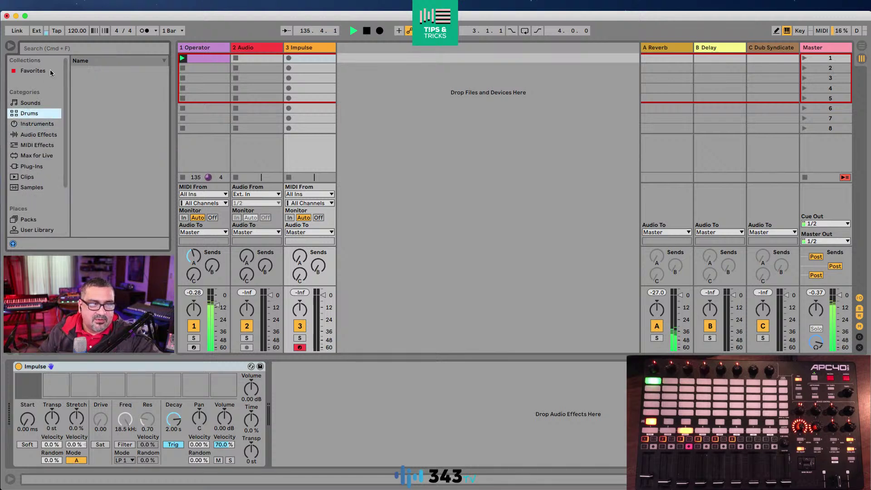
left_click(75, 71)
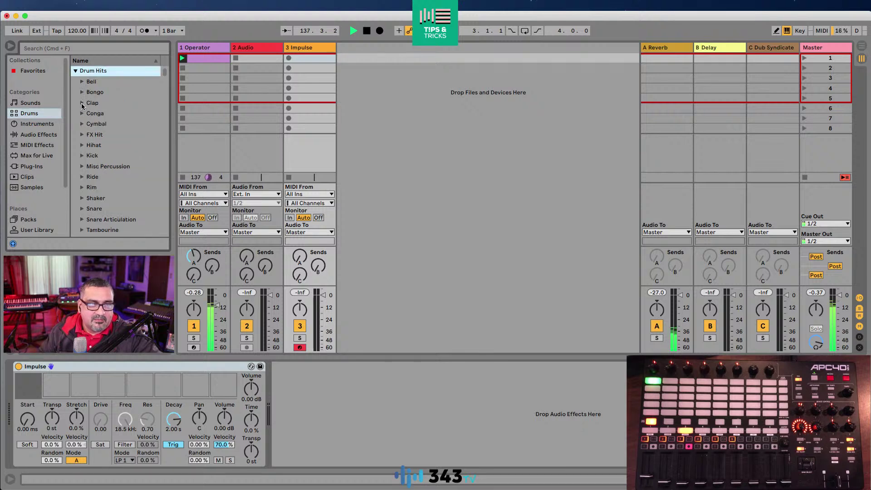
left_click(82, 104)
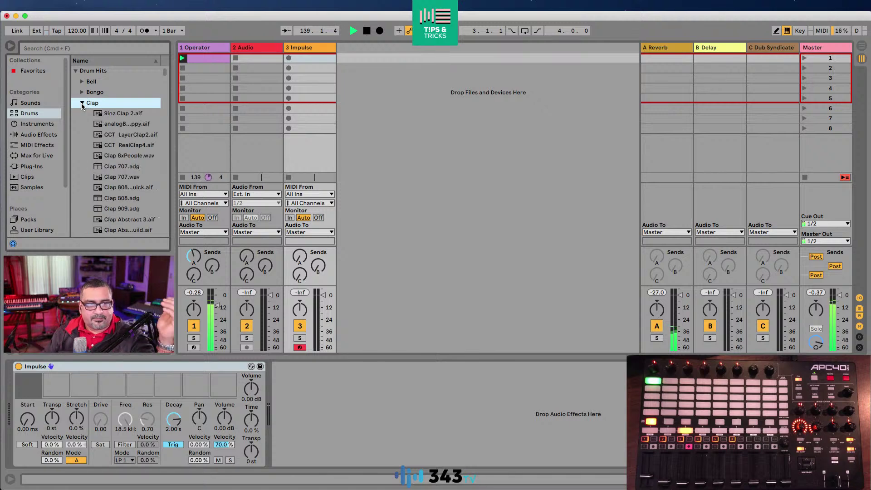
left_click(123, 123)
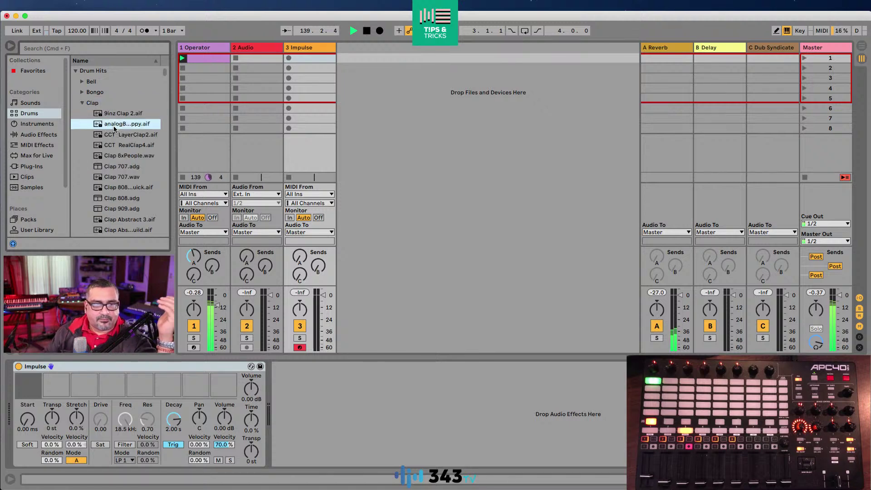
left_click(123, 147)
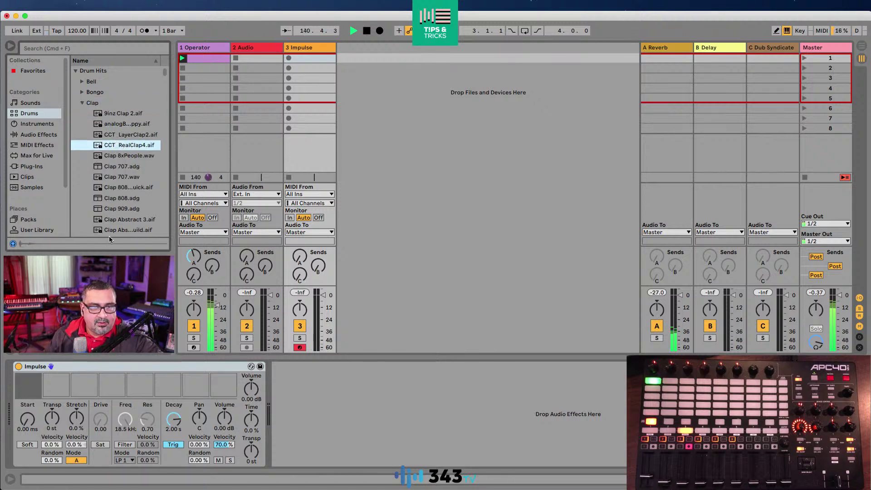
left_click(126, 156)
left_click_drag(24, 361, 32, 389)
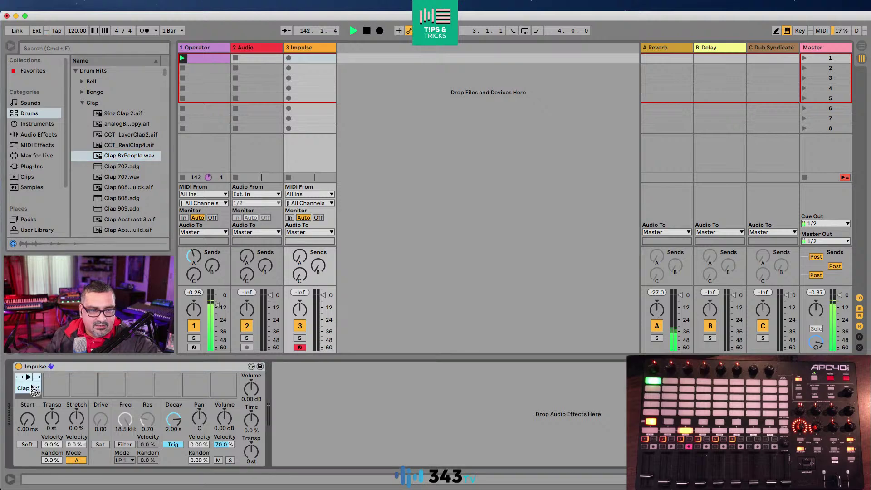
left_click(28, 377)
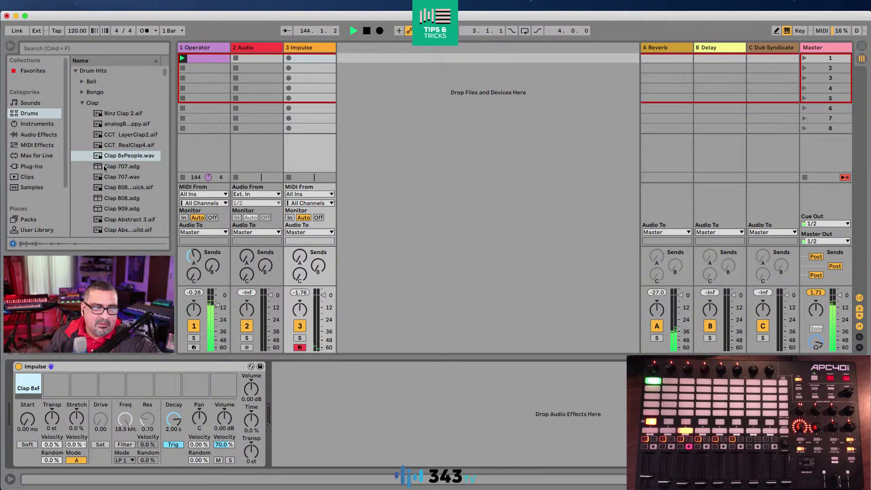
- Collapse the Clap folder, select the Bongo folder in Drum Hits, and stop playback
scroll(116, 193, "down", 3)
scroll(116, 193, "up", 3)
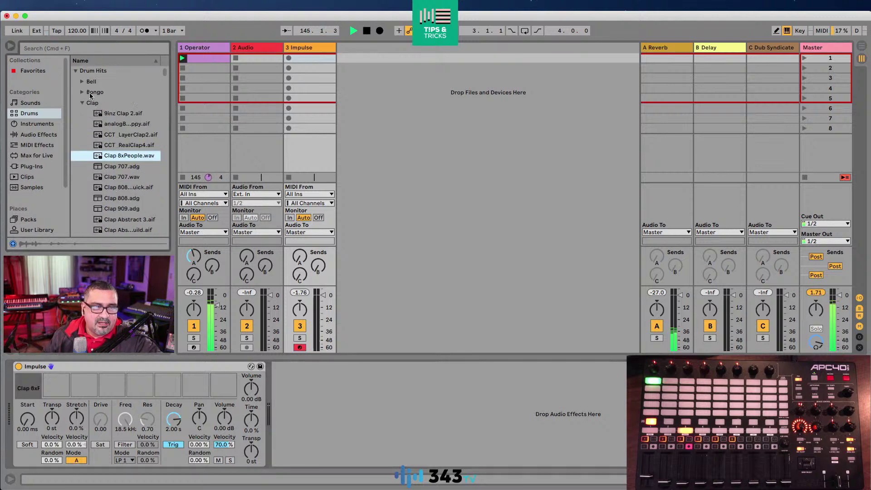
left_click(82, 104)
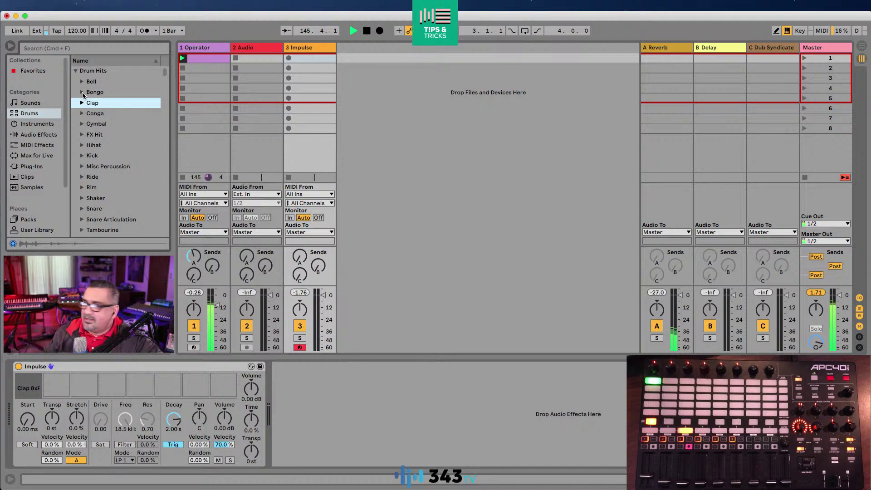
left_click(83, 93)
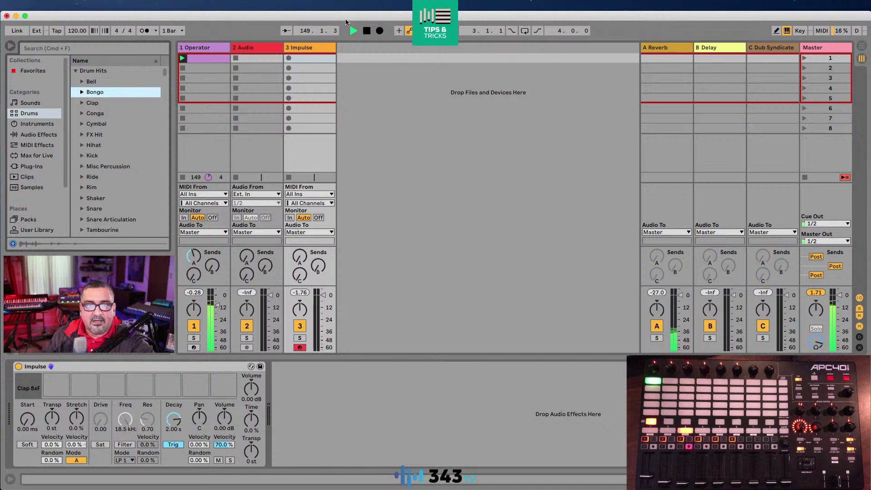
key("space")
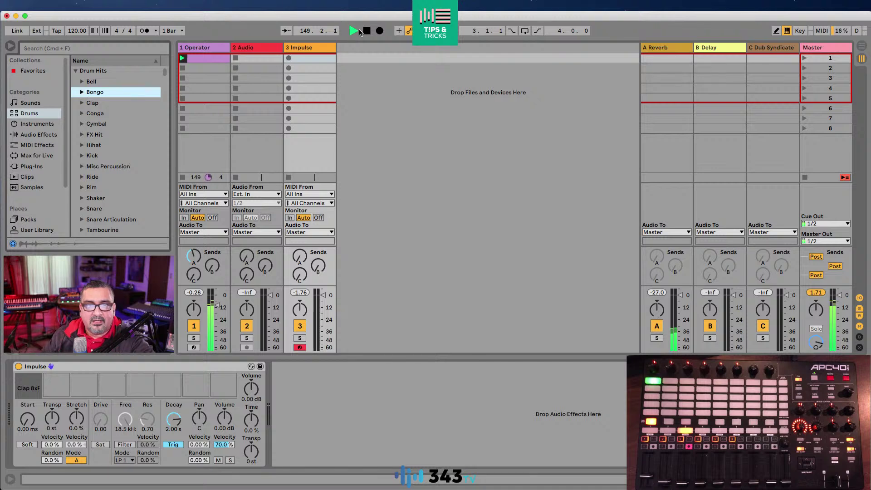
- Try to load a bongo preset from the Bongo folder into Impulse's second slot
left_click(82, 92)
left_click(120, 135)
left_click_drag(120, 135, 62, 386)
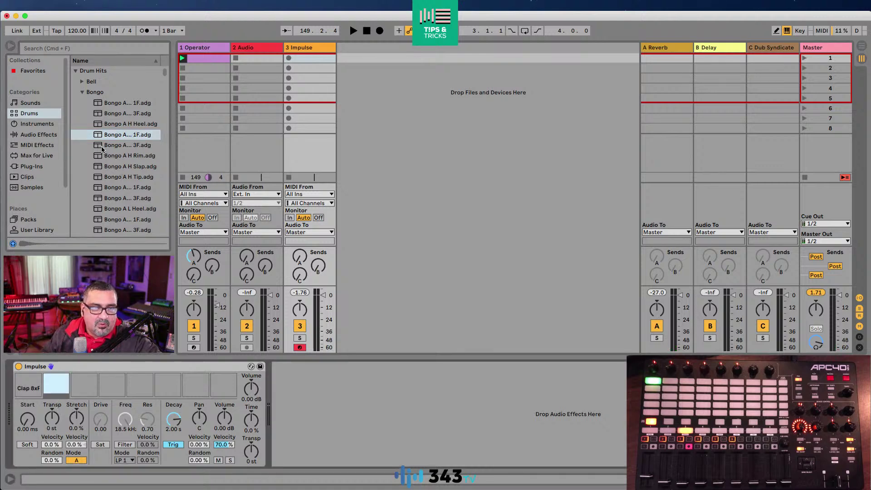
left_click(124, 176)
scroll(120, 163, "down", 5)
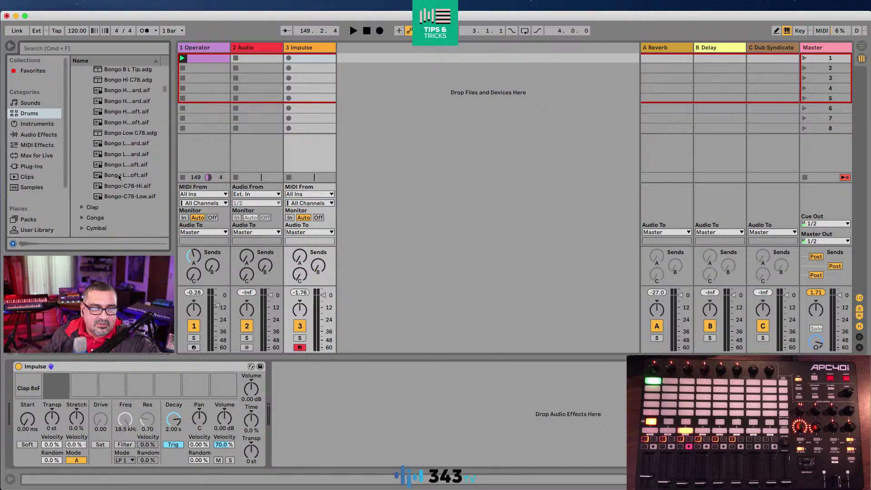
- Try to load several low bongo samples through Bongo-C78-Low.aif into Impulse's second slot at once, and collapse the Bongo folder
left_click(110, 127)
left_click(126, 179, "shift")
left_click_drag(126, 178, 61, 389)
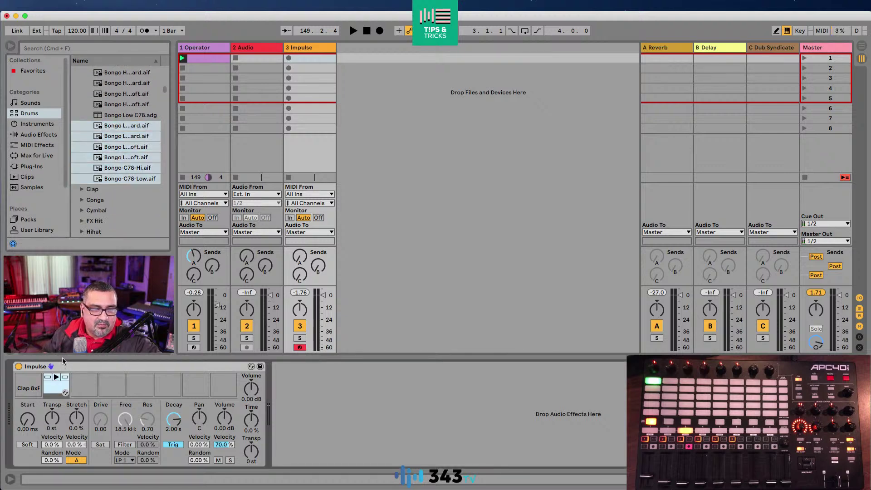
left_click(109, 129)
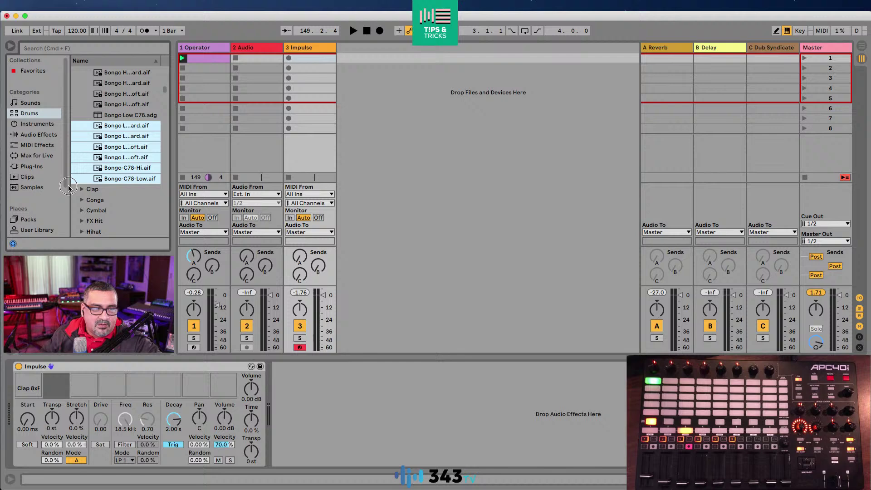
left_click(101, 116)
scroll(106, 130, "up", 3)
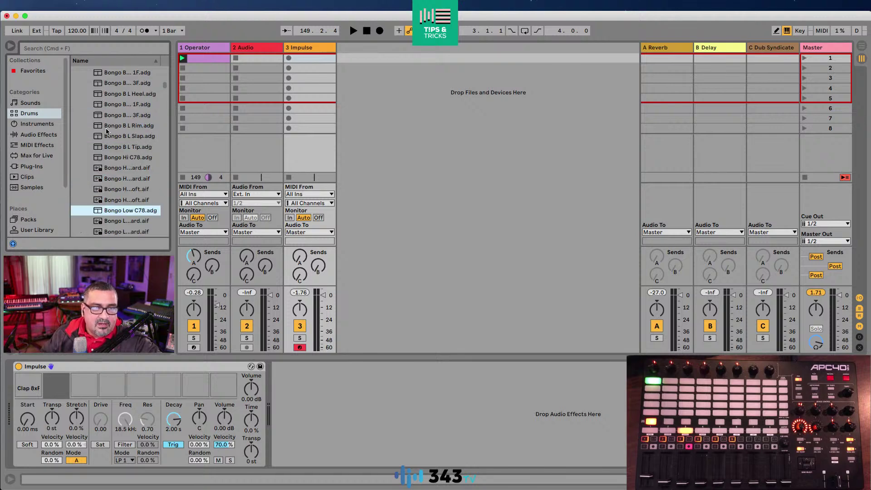
scroll(104, 122, "up", 5)
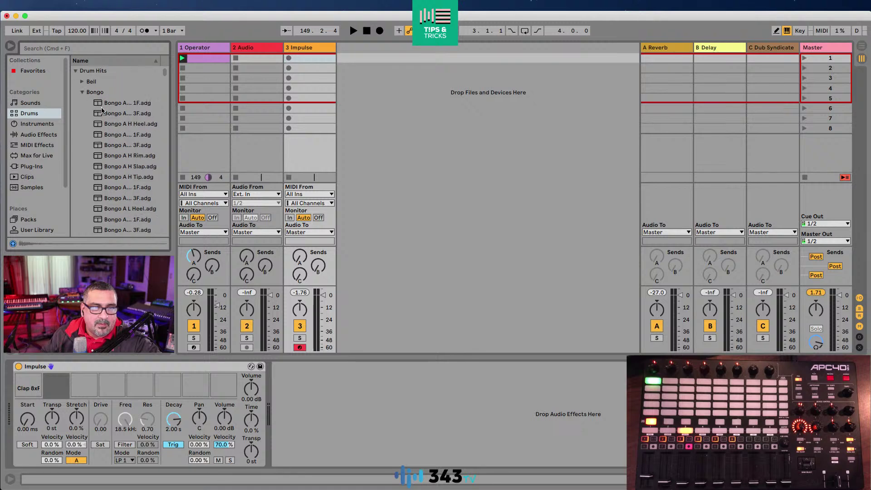
left_click(82, 92)
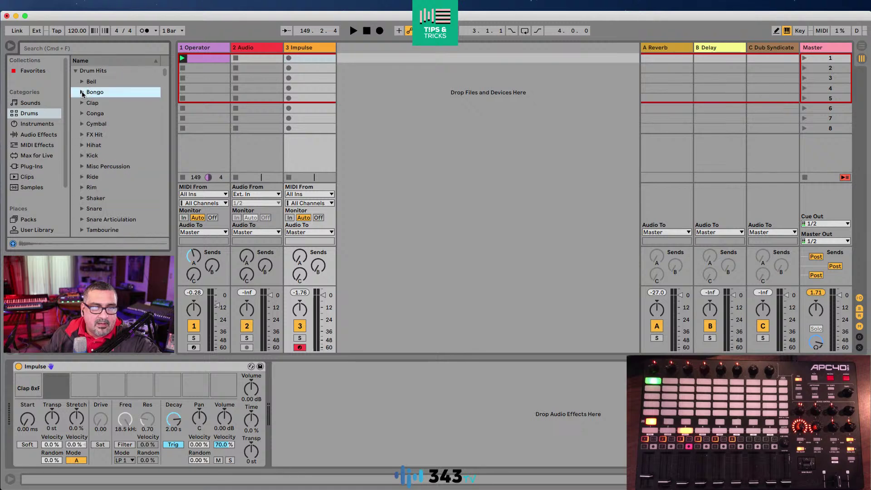
- Expand the Conga folder and load A-Conga Low Ring 2.aif into Impulse's second slot
left_click(83, 118)
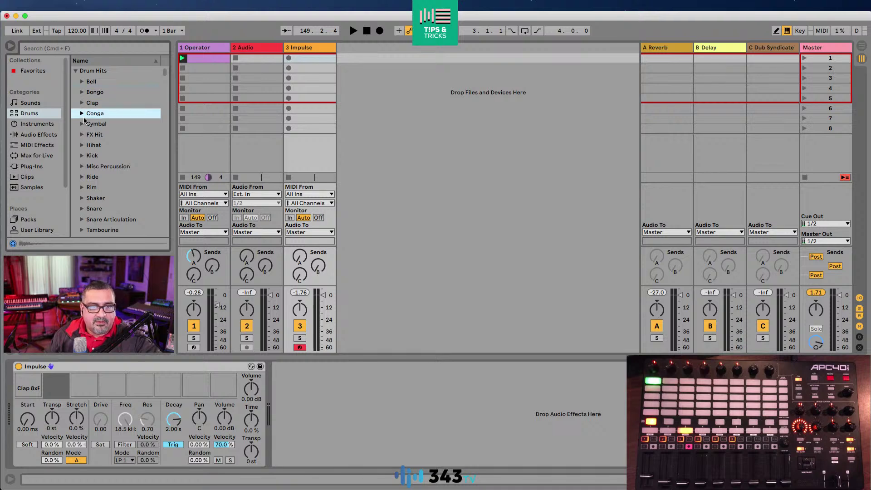
left_click(82, 113)
left_click(125, 155)
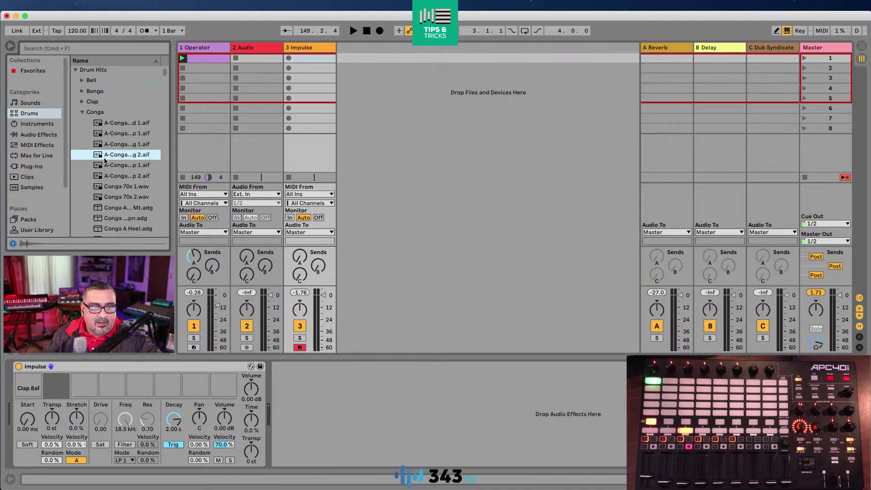
left_click_drag(125, 157, 57, 388)
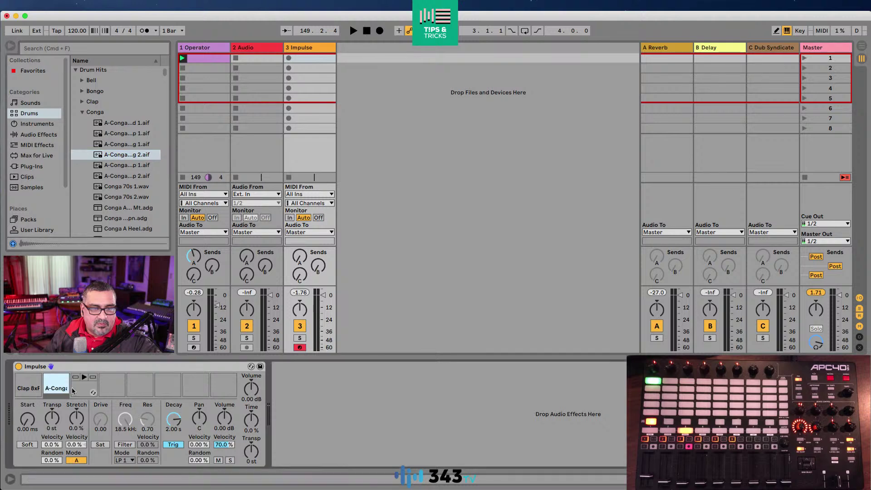
- Preview more conga samples and load Conga-808-Hi.aif into Impulse's third slot
scroll(122, 205, "down", 10)
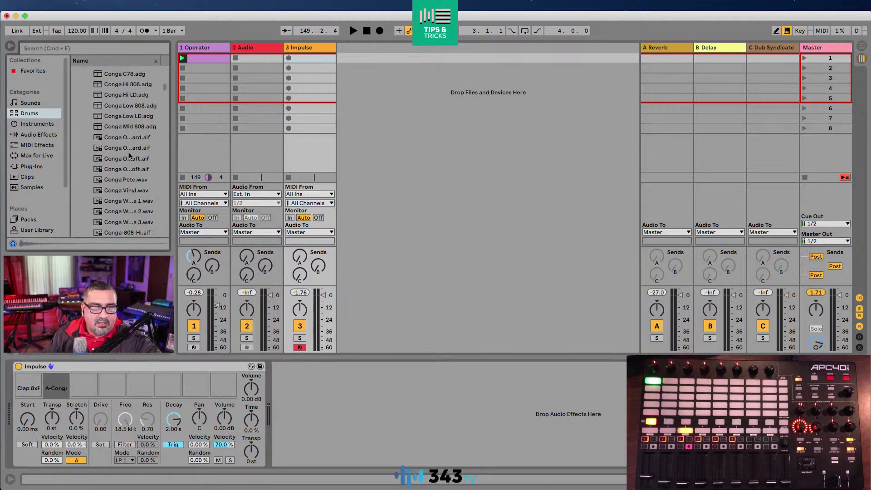
left_click(127, 157)
left_click(109, 181)
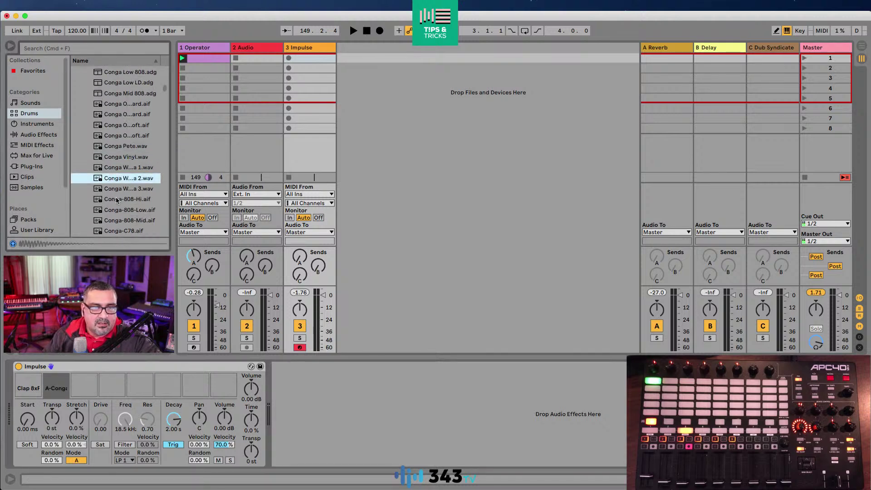
left_click(116, 200)
left_click_drag(113, 201, 84, 397)
- Browse the Quinto sounds in the Conga folder and load Quinto Open-Hard.aif into Impulse's fourth slot
scroll(102, 184, "down", 5)
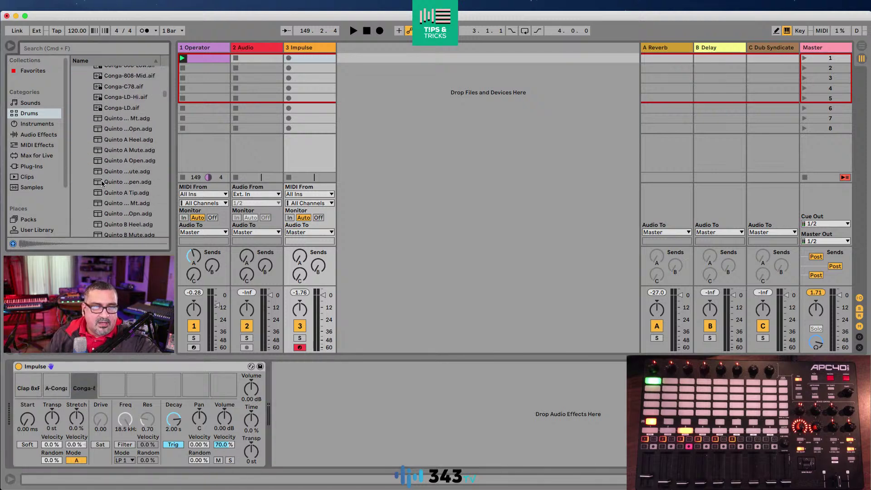
scroll(102, 184, "down", 3)
left_click(109, 161)
left_click_drag(113, 162, 113, 388)
scroll(124, 145, "down", 10)
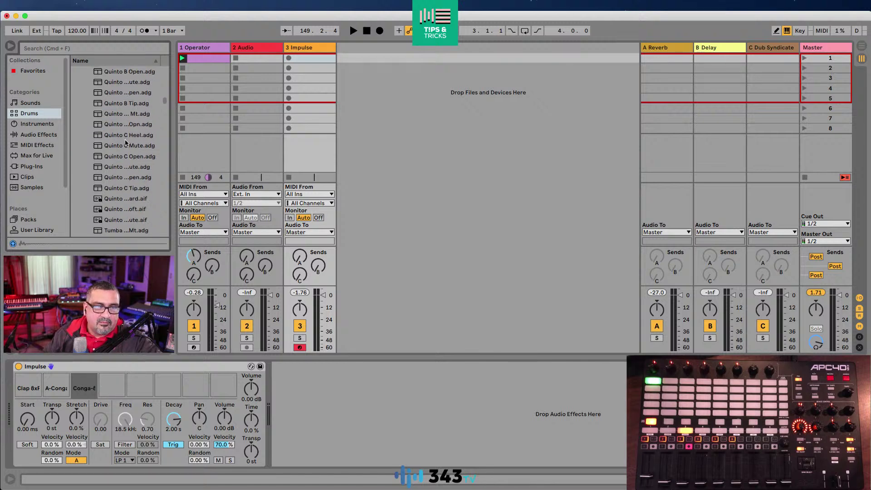
scroll(124, 146, "up", 5)
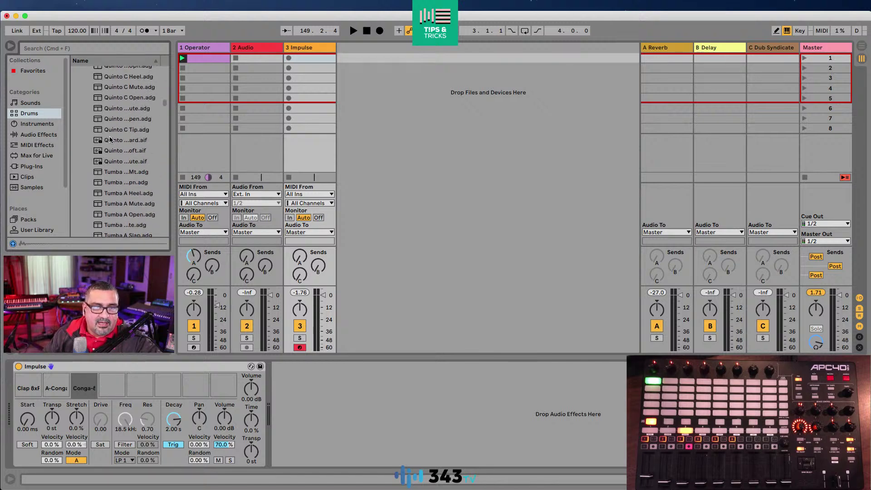
left_click_drag(111, 141, 120, 386)
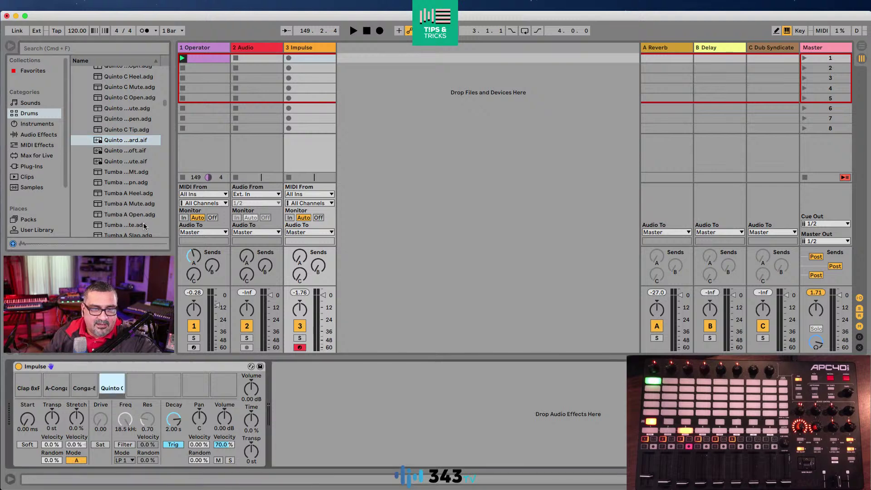
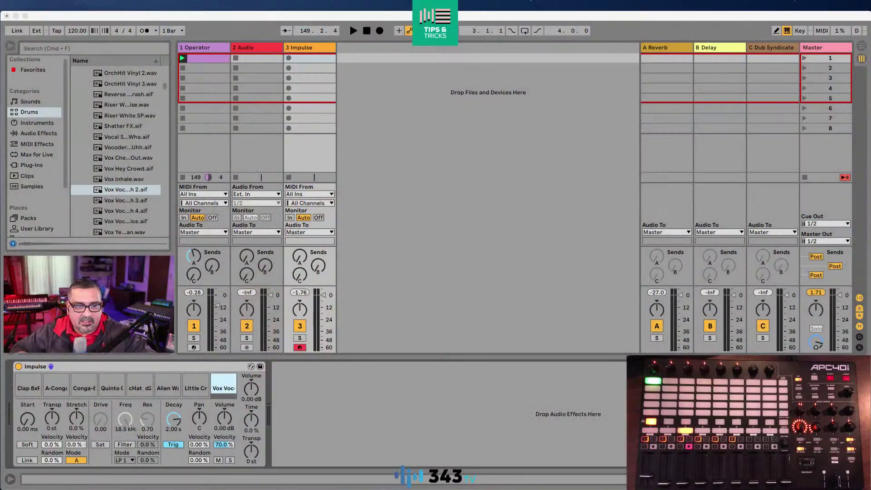
- Audition the samples in all eight Impulse slots, from the clap through to the vocoder scratch
left_click(28, 383)
left_click(59, 379)
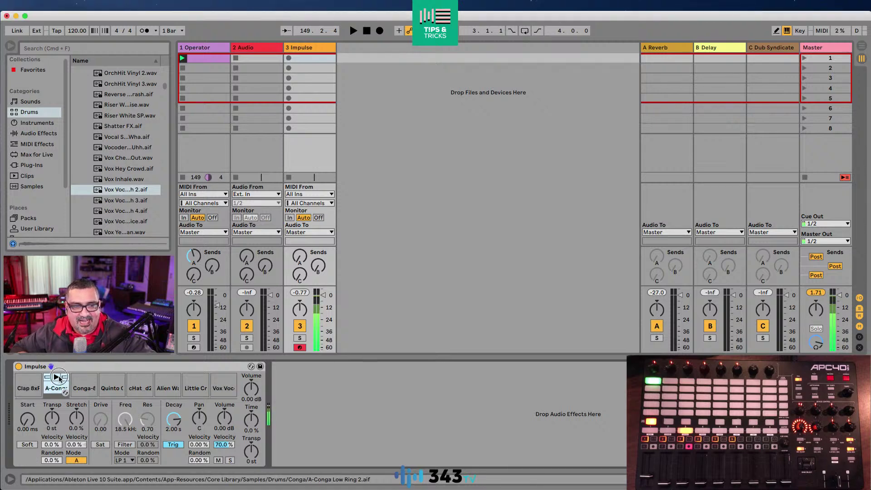
left_click(85, 377)
left_click(113, 378)
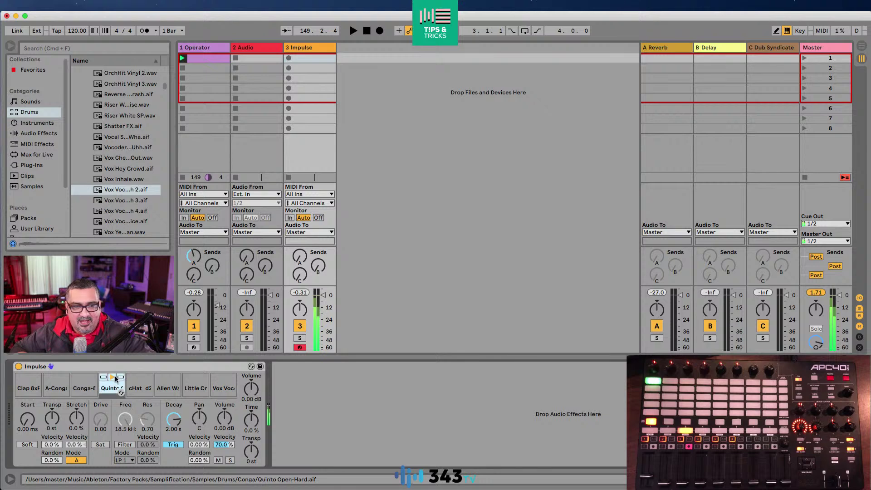
left_click(140, 378)
left_click(166, 377)
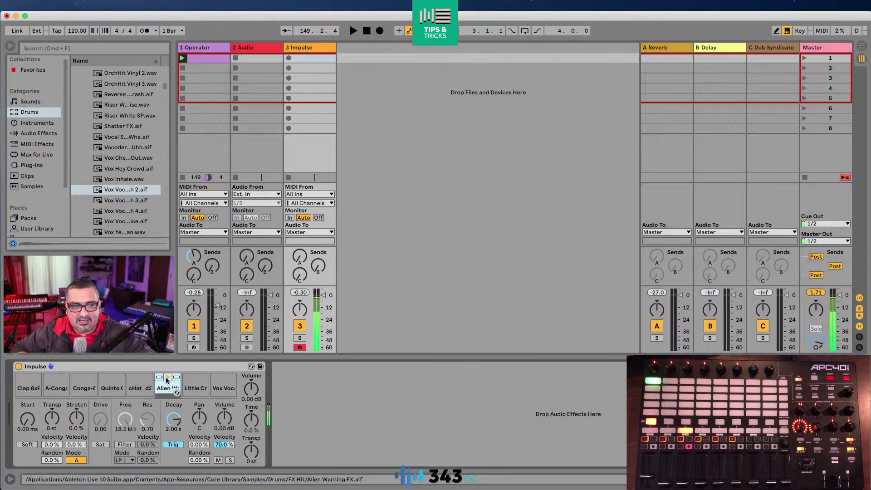
left_click(200, 378)
left_click(223, 376)
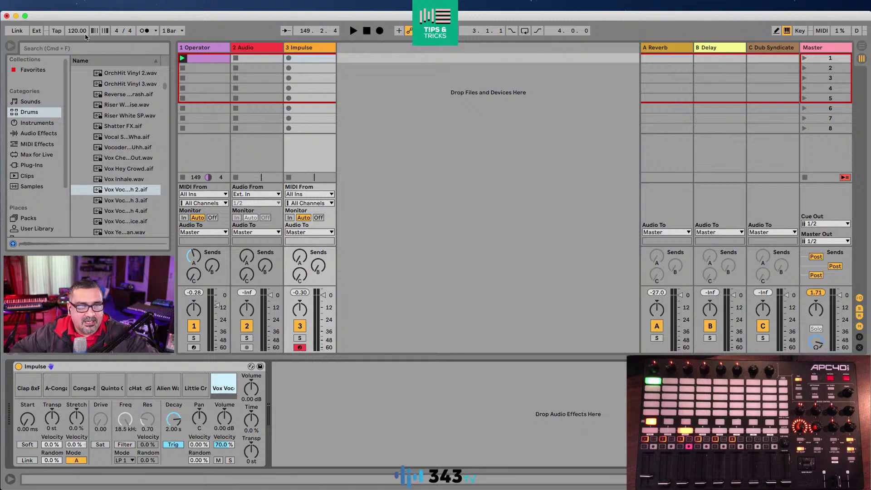
- Set the record quantization to Sixteenth-Note Quantization
left_click(71, 5)
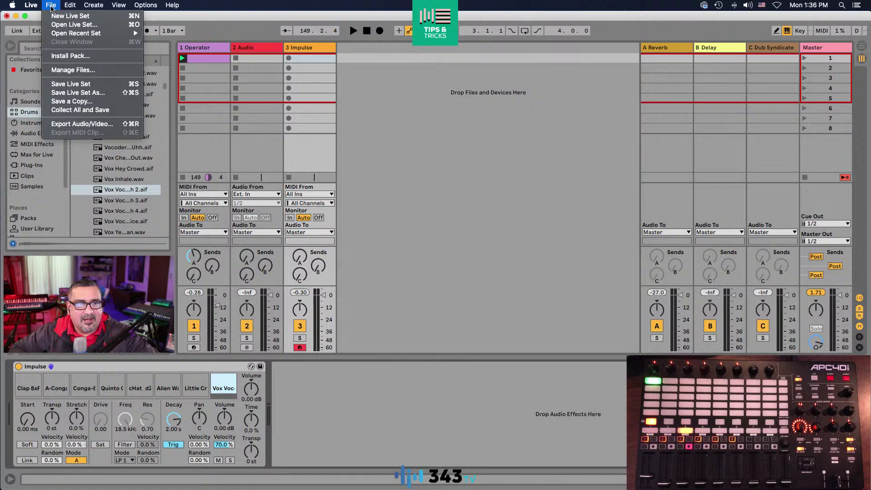
mouse_move(73, 7)
mouse_move(130, 245)
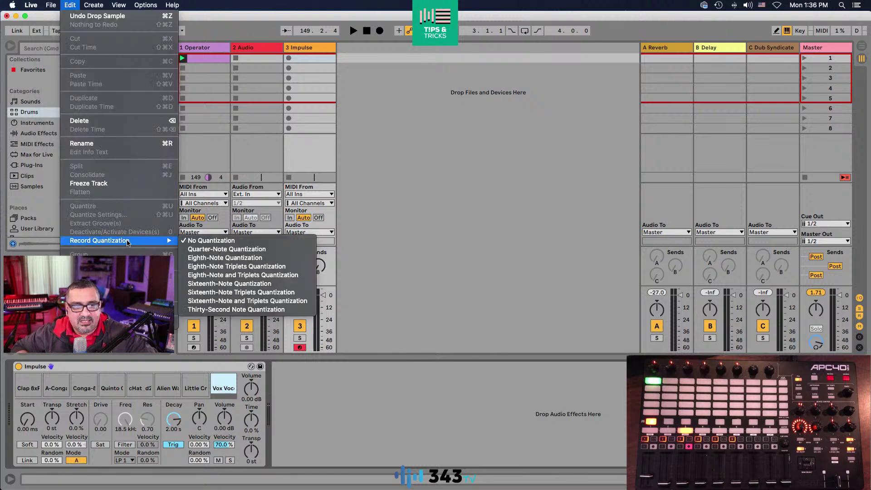
left_click(232, 284)
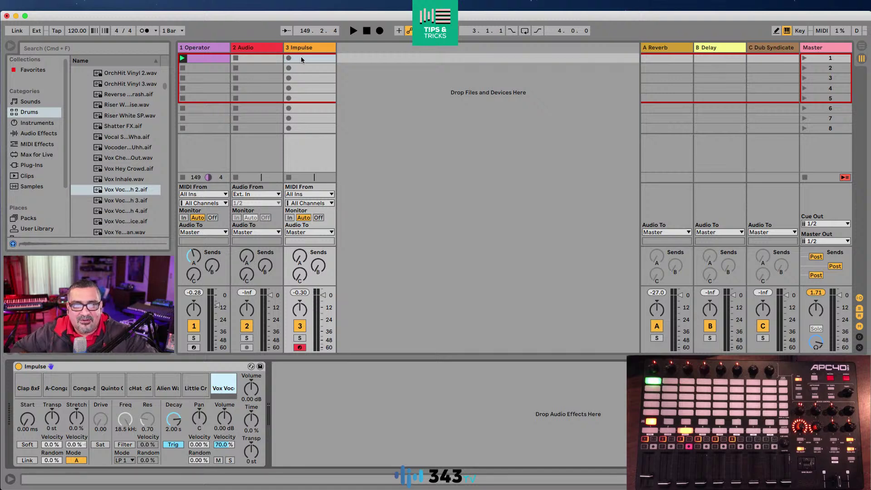
- Create an empty clip in the Impulse track's first slot and lower the track's volume
double_click(303, 59)
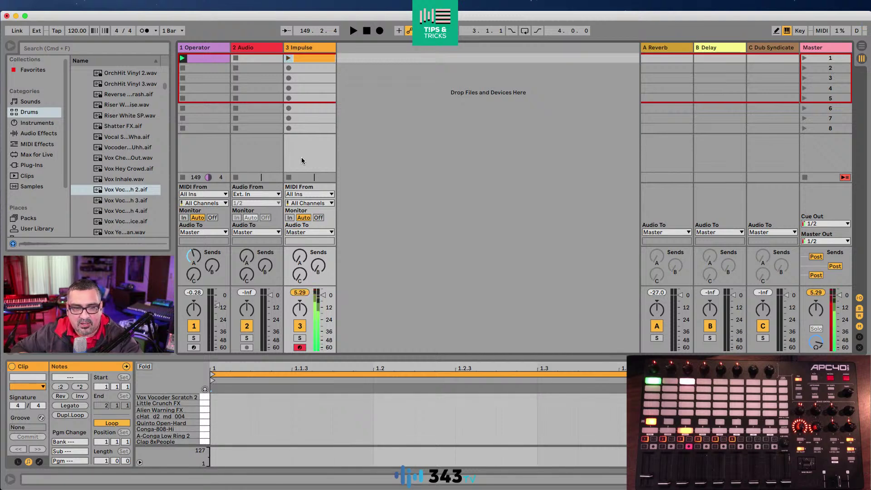
left_click_drag(320, 295, 323, 320)
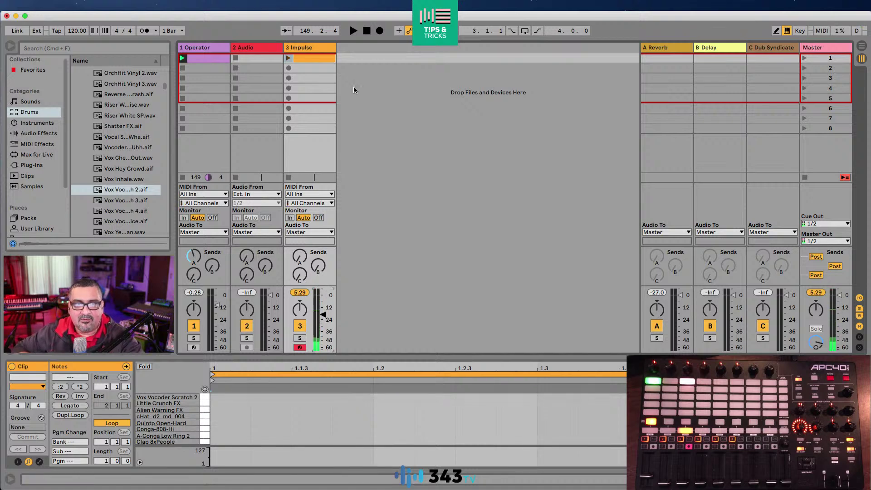
- Start playback and replace the empty Impulse clip with a newly recorded drum pattern, ending the recording by looping it
left_click(353, 31)
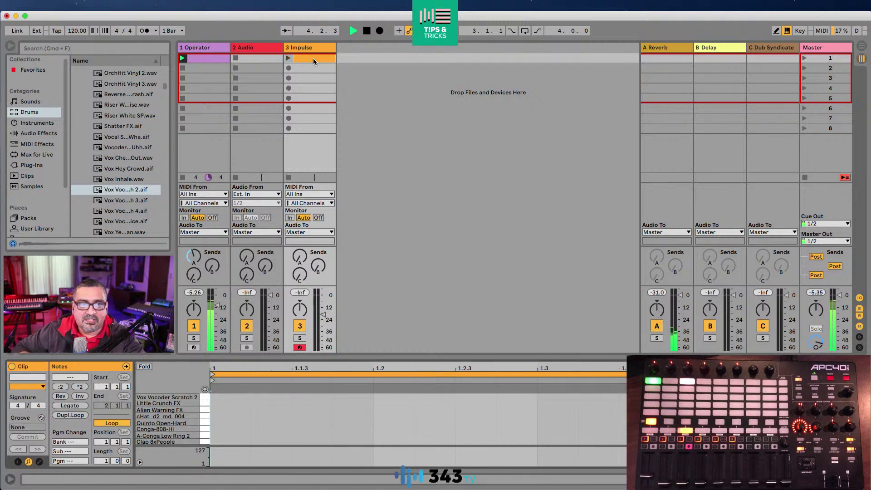
key("Delete")
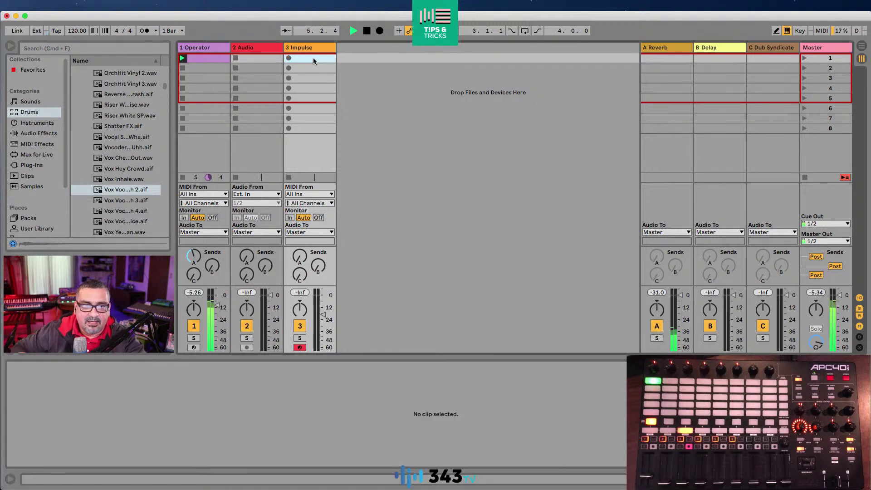
left_click(289, 58)
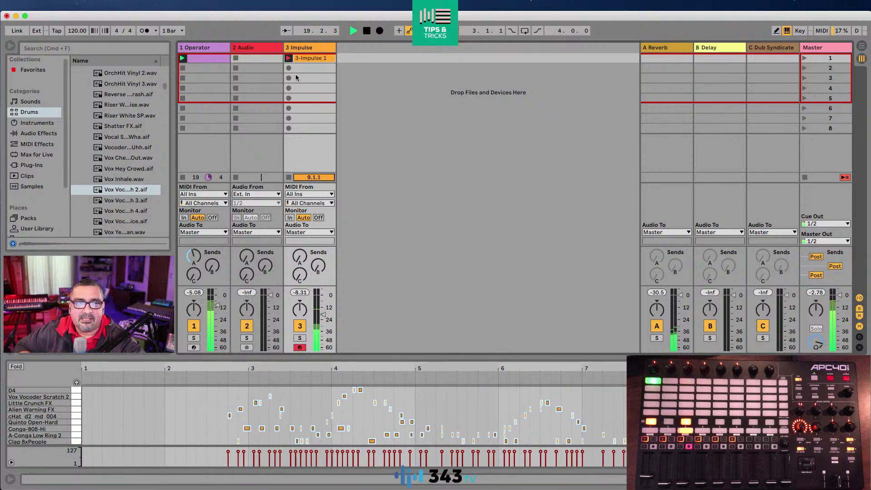
left_click(288, 58)
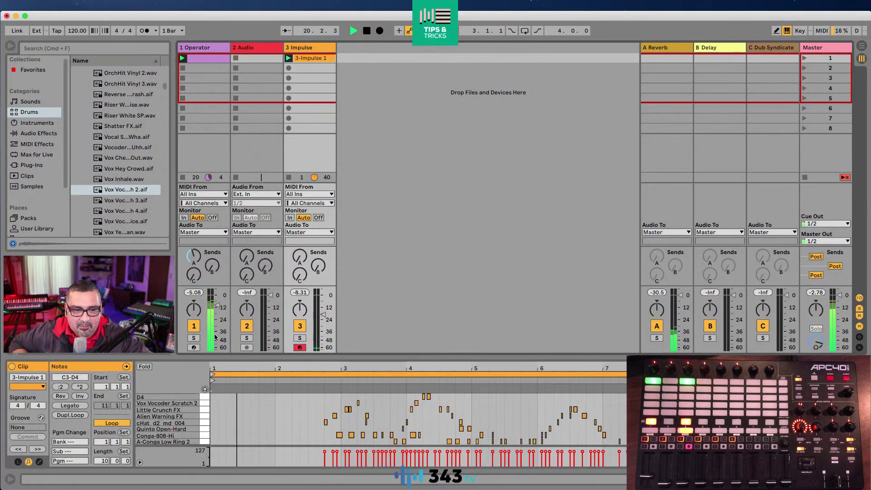
- Shorten the recorded Impulse clip's loop to 0.2.0 starting at 3.1.1, and move the loop to position 3.4.1
left_click_drag(212, 375, 358, 405)
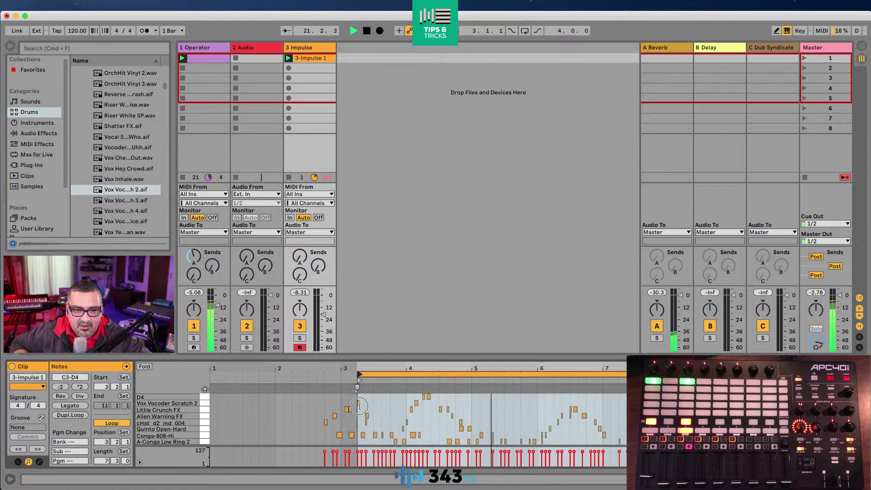
left_click_drag(358, 374, 342, 374)
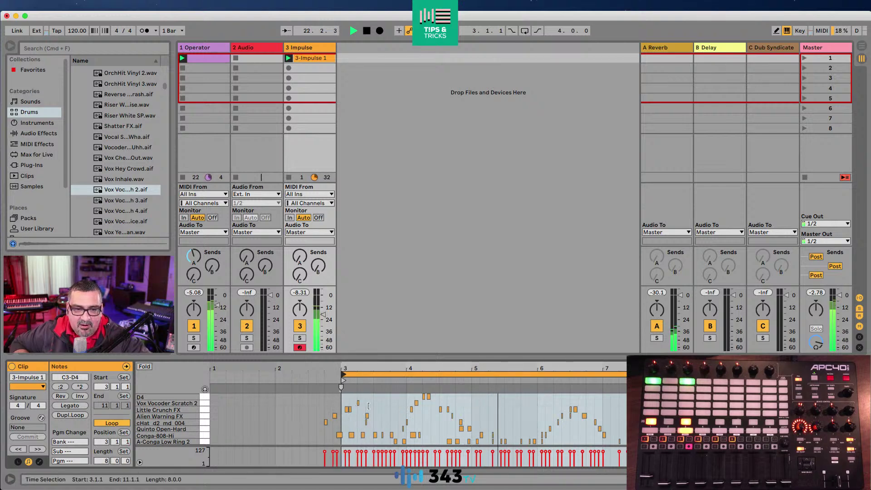
left_click_drag(626, 394, 365, 394)
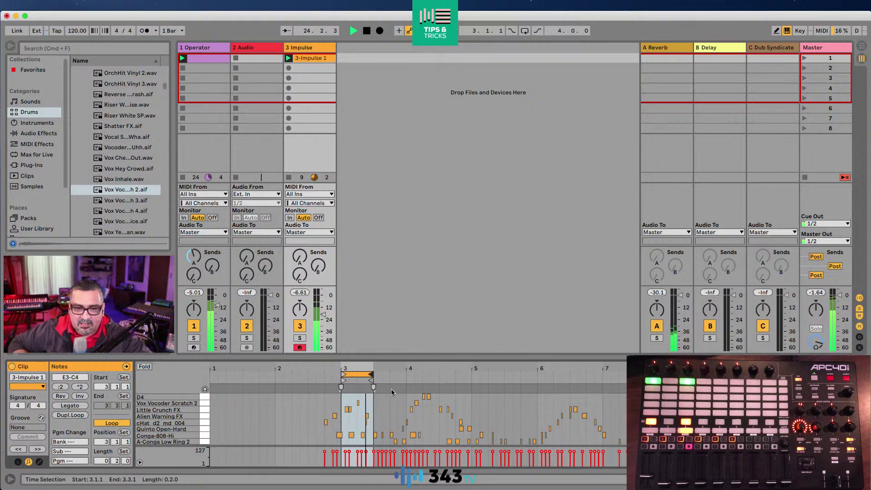
left_click_drag(360, 380, 411, 379)
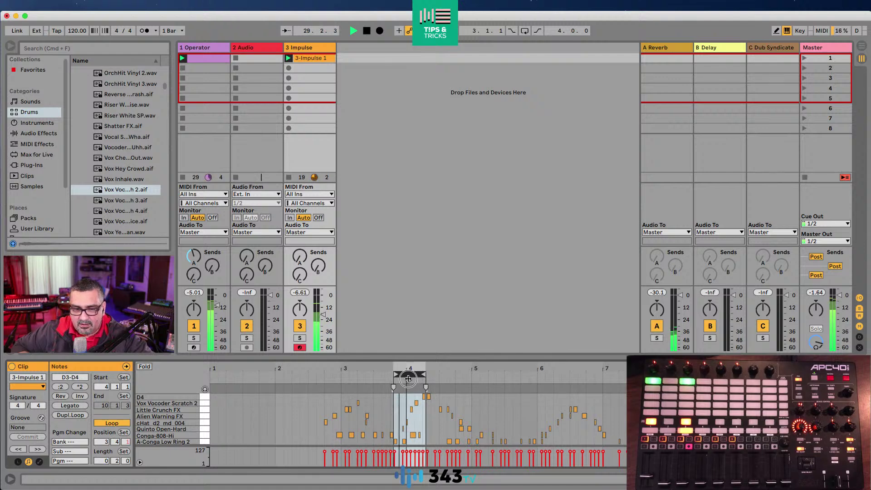
left_click_drag(408, 379, 405, 378)
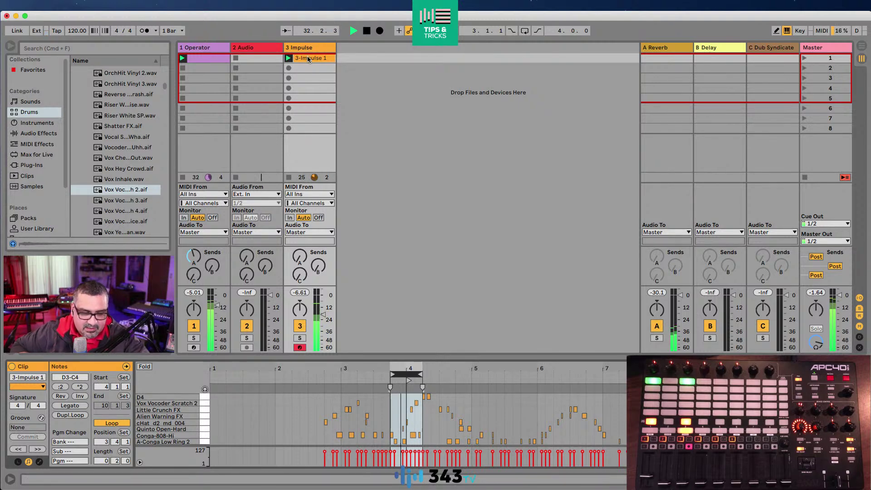
- Duplicate the Impulse clip into the track's second slot and move the copy's loop to position 4.2.3
left_click_drag(308, 60, 307, 68)
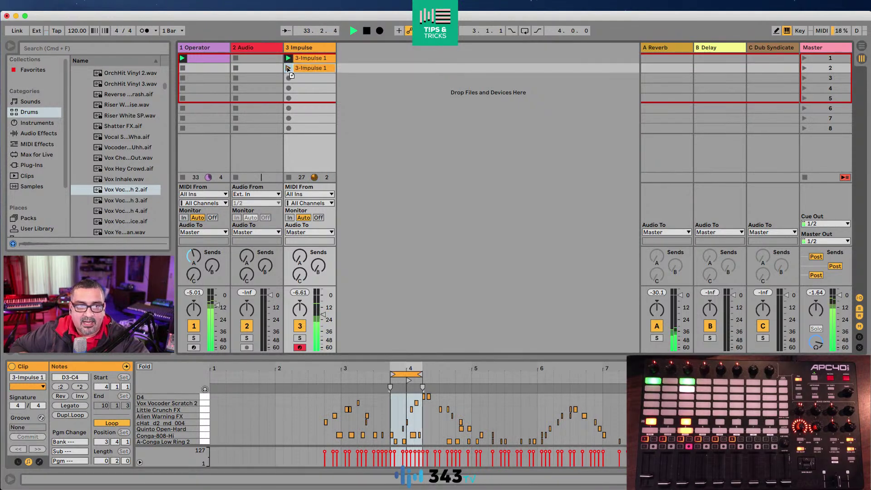
left_click_drag(407, 374, 447, 373)
- Duplicate the second Impulse clip into the third slot and move the new copy's loop to position 7.4.1
left_click(310, 69)
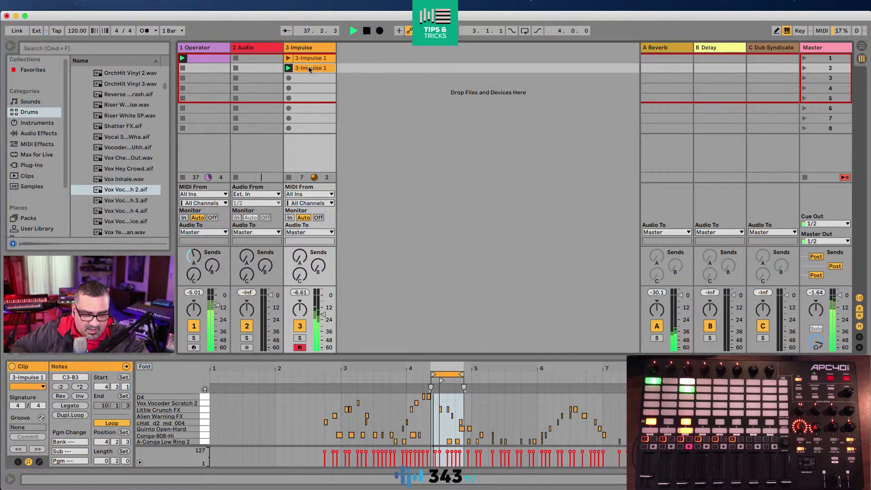
key("super+d")
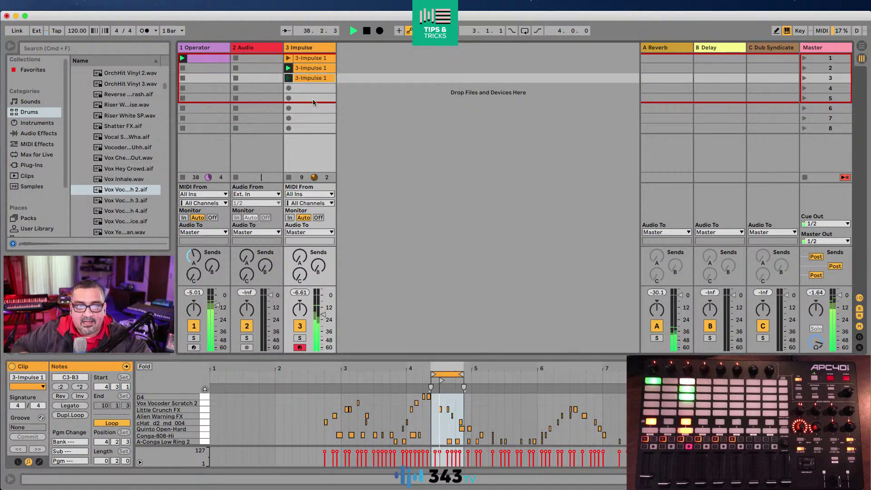
left_click_drag(448, 375, 570, 383)
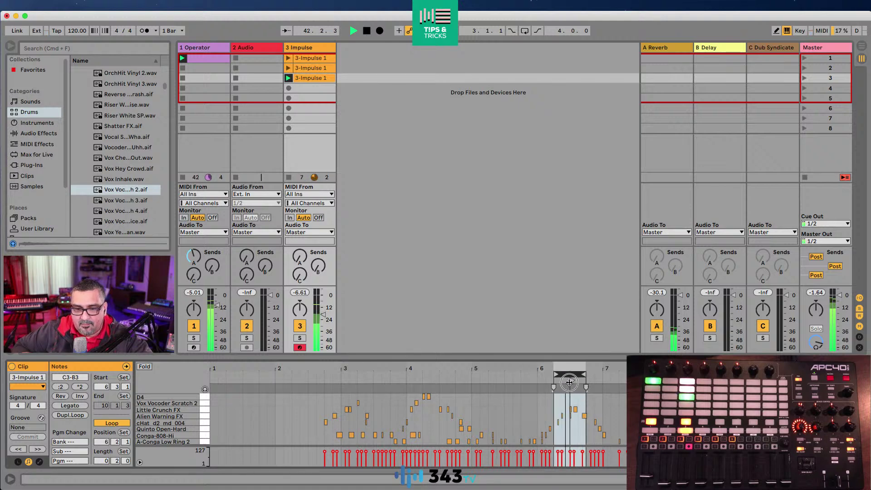
left_click_drag(569, 382, 672, 383)
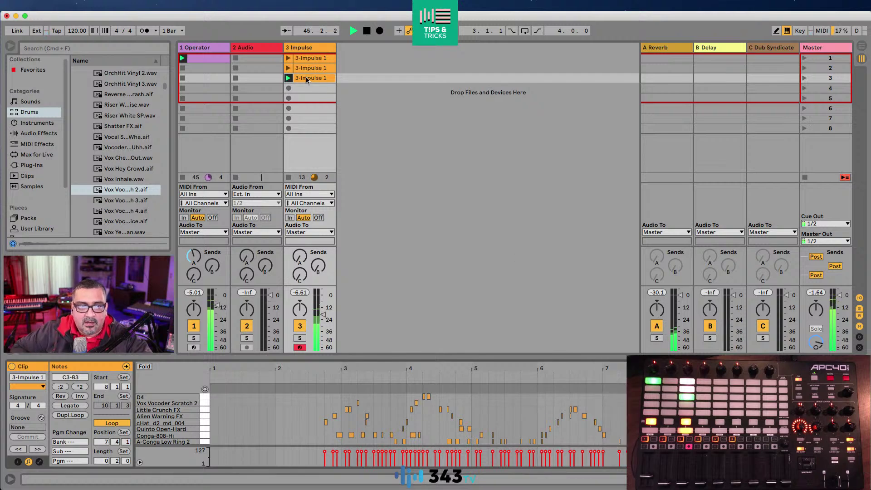
- Copy the third Impulse clip into the fourth slot with its loop at 4.1.1, and delete that copy
left_click_drag(304, 77, 288, 90)
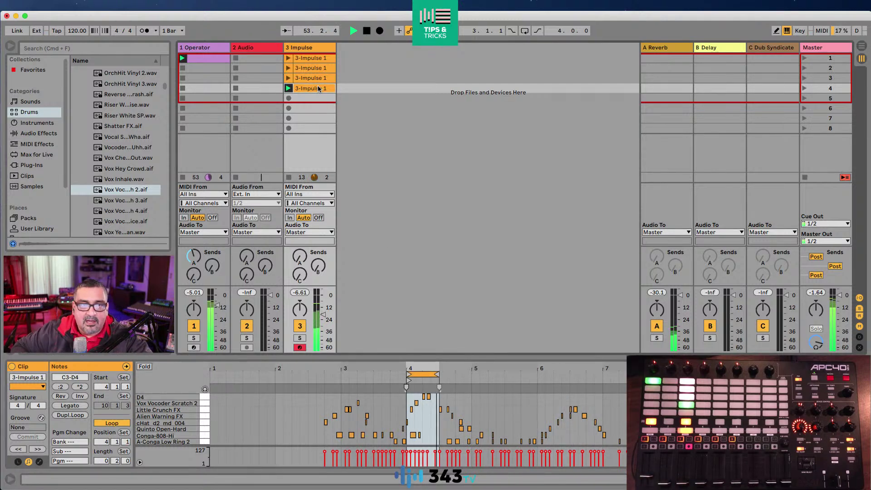
key("Delete")
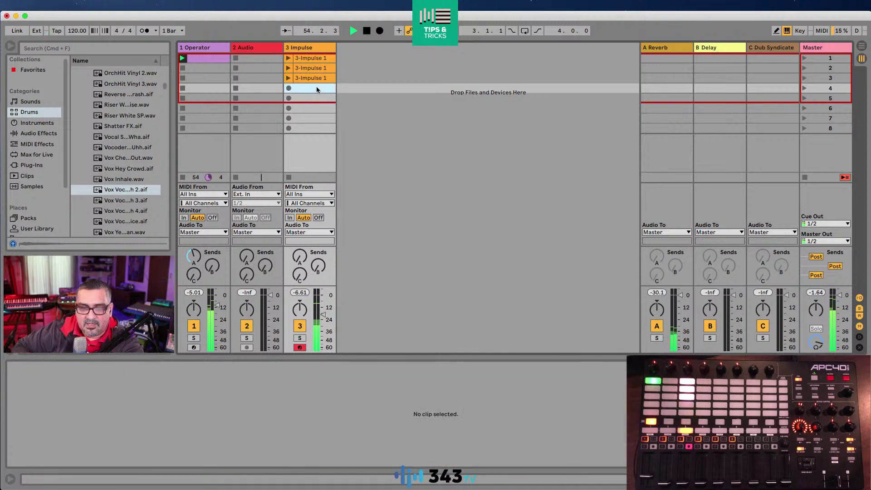
- Color the first Impulse clip blue, the second pale yellow and the third near-white
right_click(310, 62)
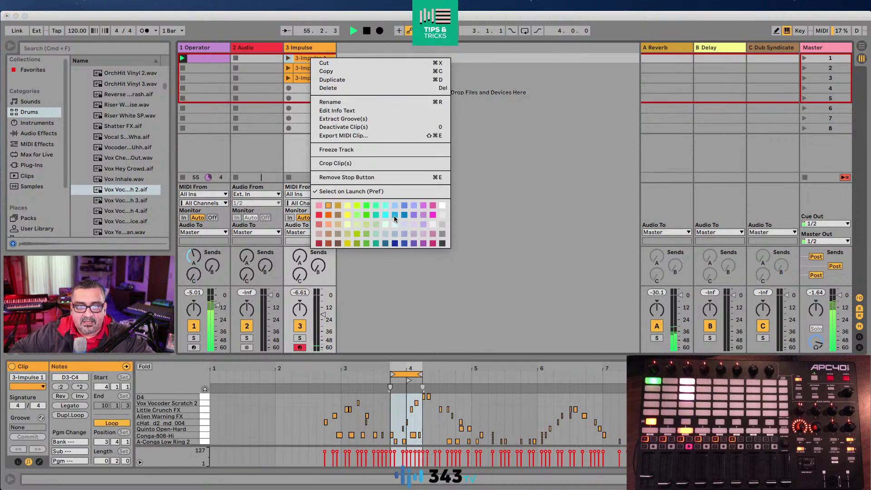
left_click(393, 223)
right_click(309, 70)
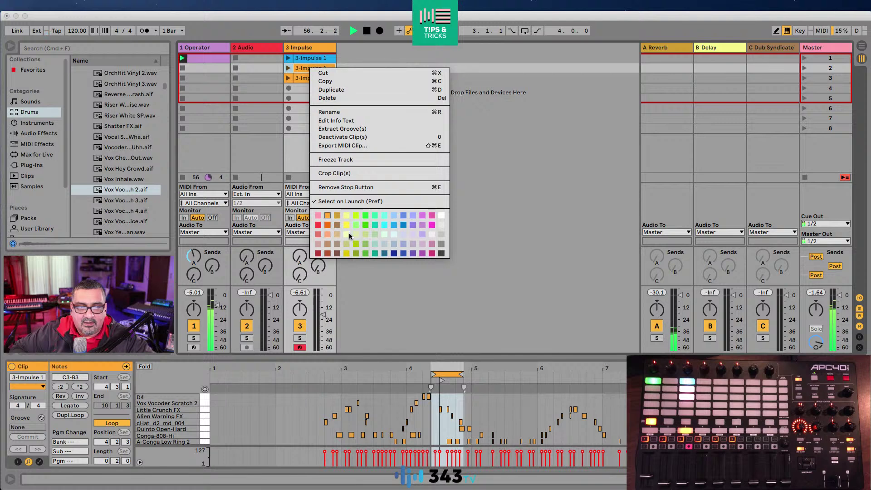
left_click(348, 230)
right_click(306, 78)
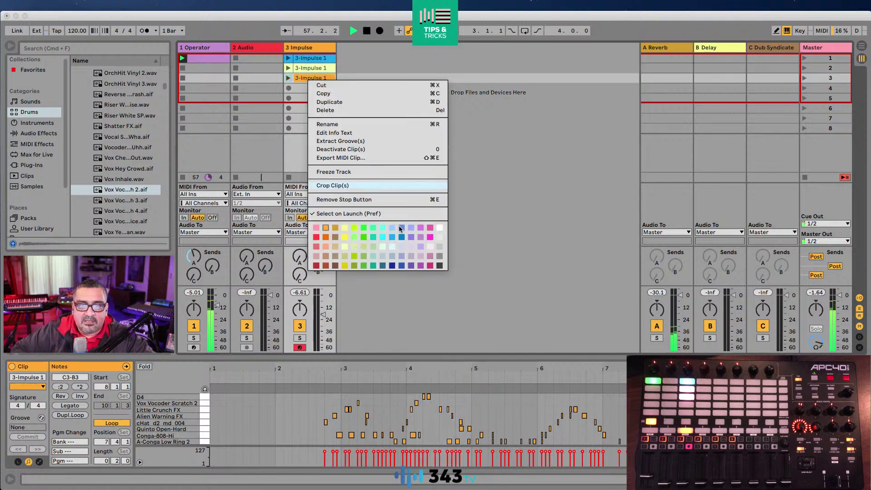
left_click(436, 244)
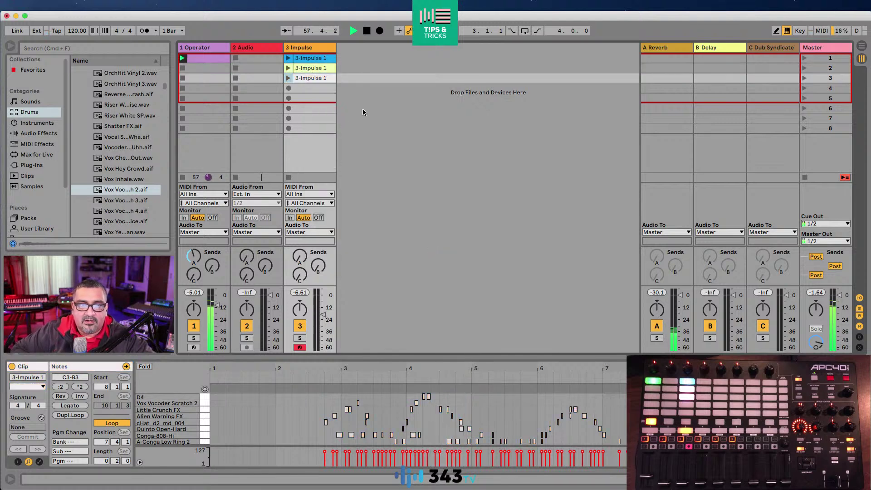
- Launch the blue, yellow and white Impulse clips one after another to audition them
left_click(294, 60)
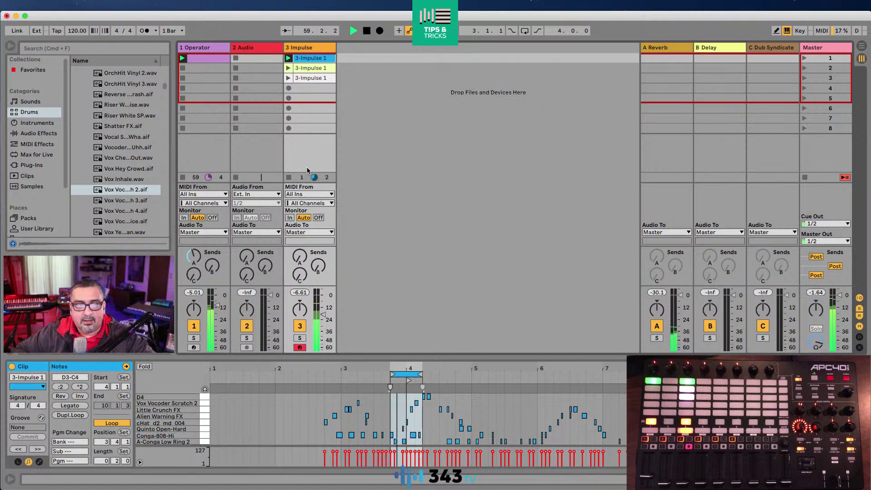
left_click(288, 68)
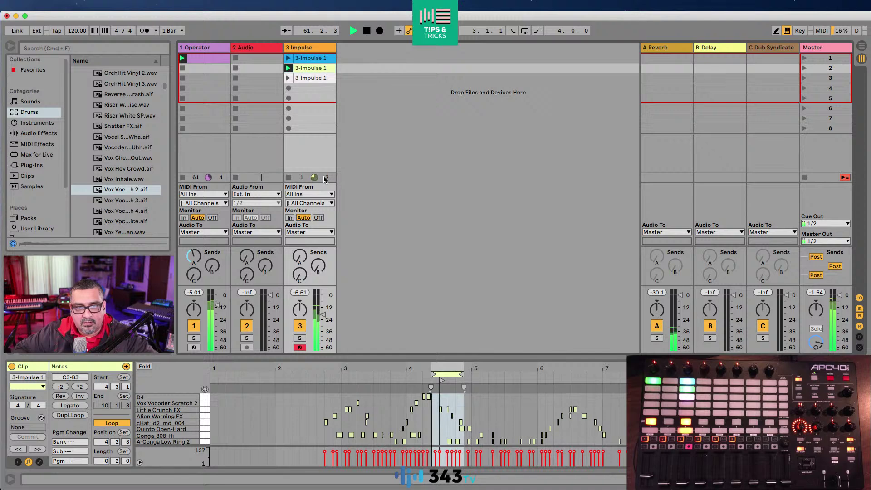
left_click(288, 78)
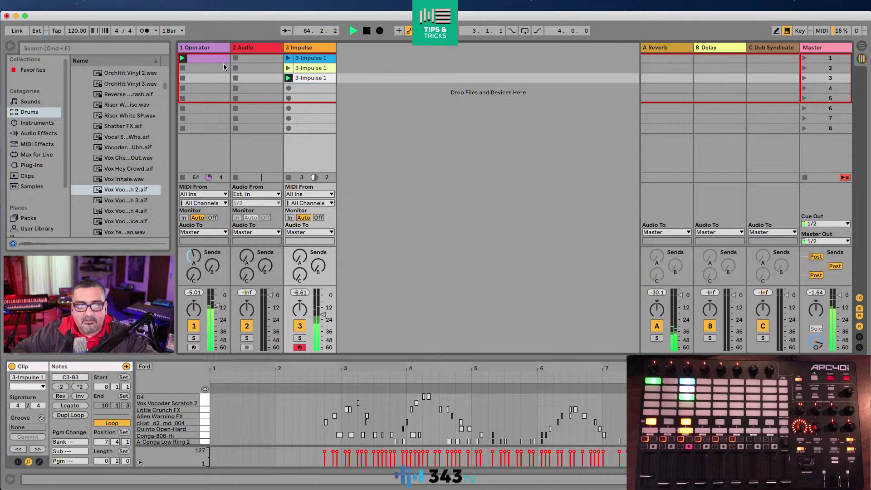
- Set the Impulse's global Time to 100 % and its global Transpose to -17 st
left_click(209, 50)
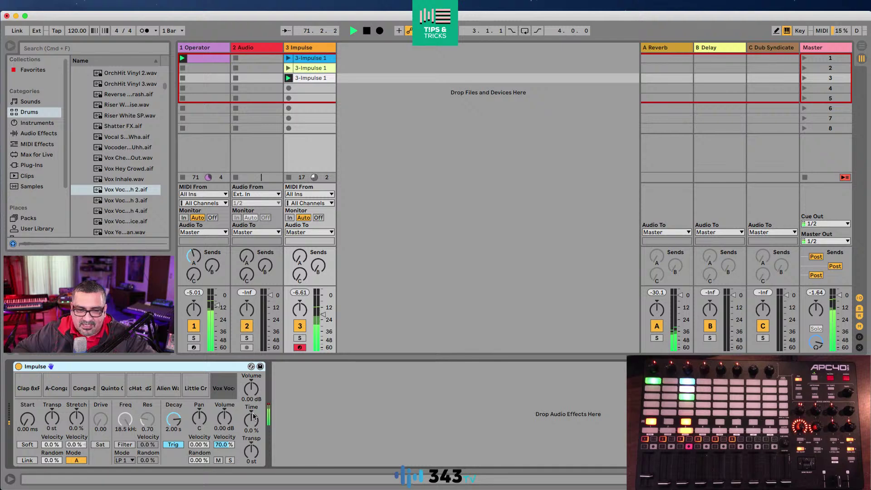
left_click_drag(252, 421, 252, 421)
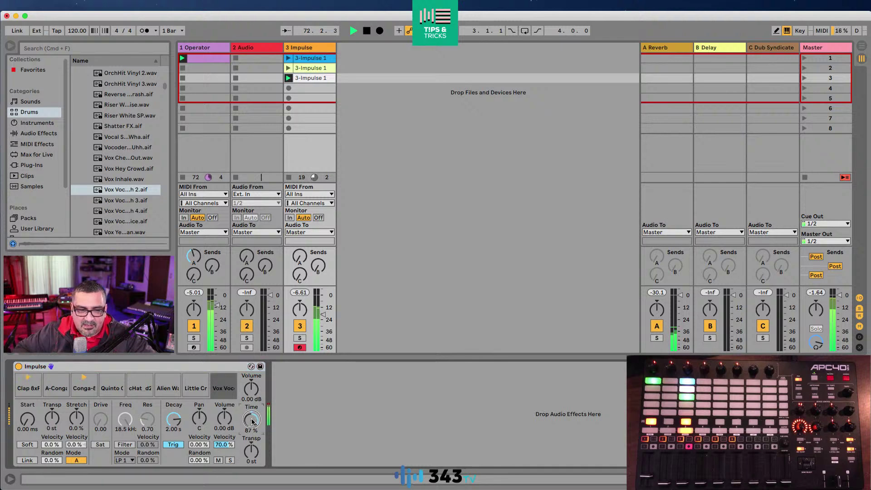
left_click_drag(252, 421, 253, 422)
left_click_drag(251, 451, 251, 451)
left_click_drag(256, 421, 256, 421)
left_click_drag(257, 454, 253, 453)
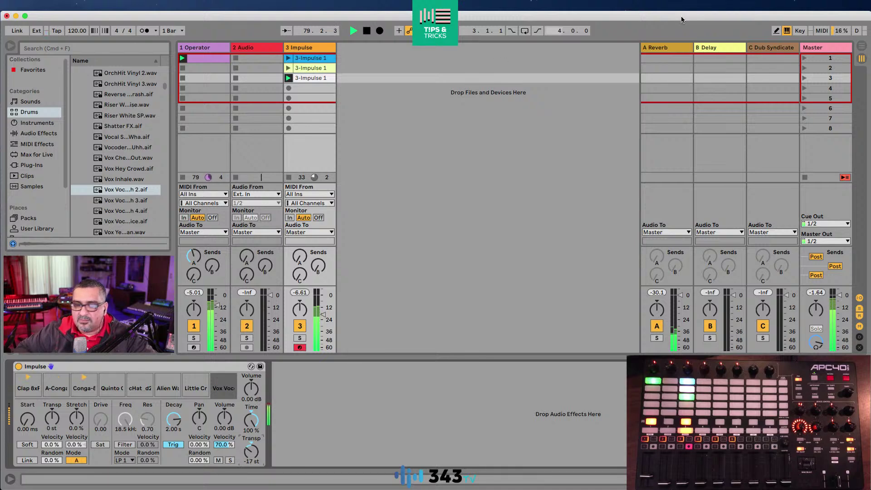
- MIDI-map the Impulse's global Time to CC 20 and global Transpose to CC 21 on channel 1
left_click(822, 31)
left_click(252, 423)
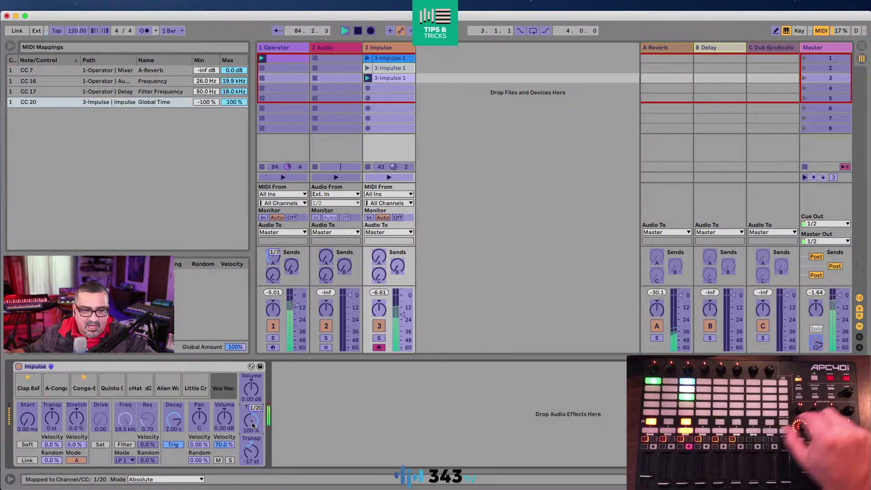
left_click(252, 452)
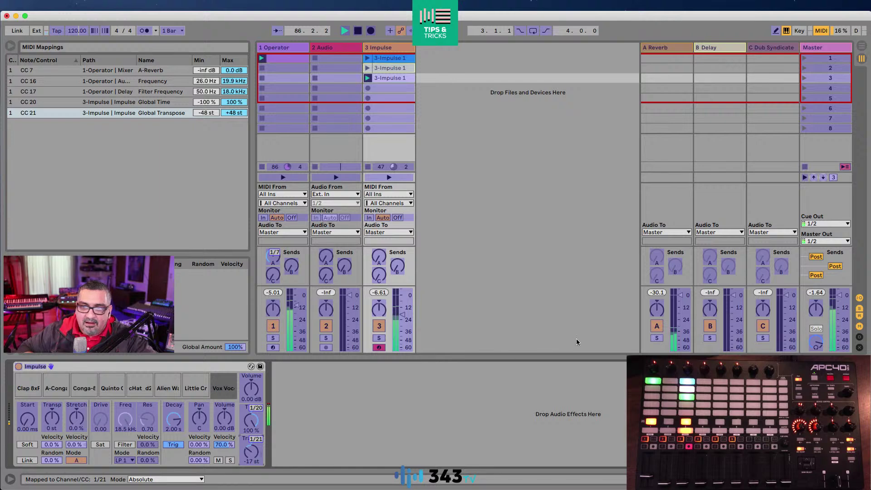
left_click(821, 32)
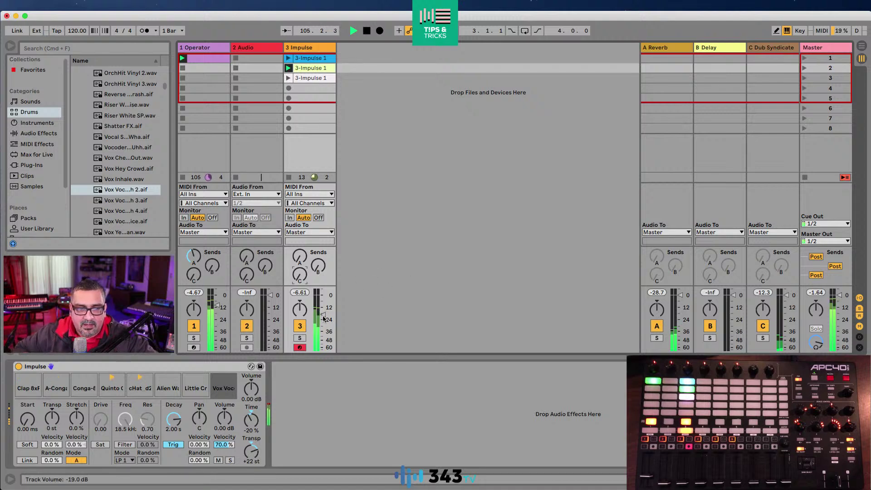
- Try out the Impulse track's Dub Syndicate send and delete the empty Audio track
left_click_drag(299, 279, 298, 278)
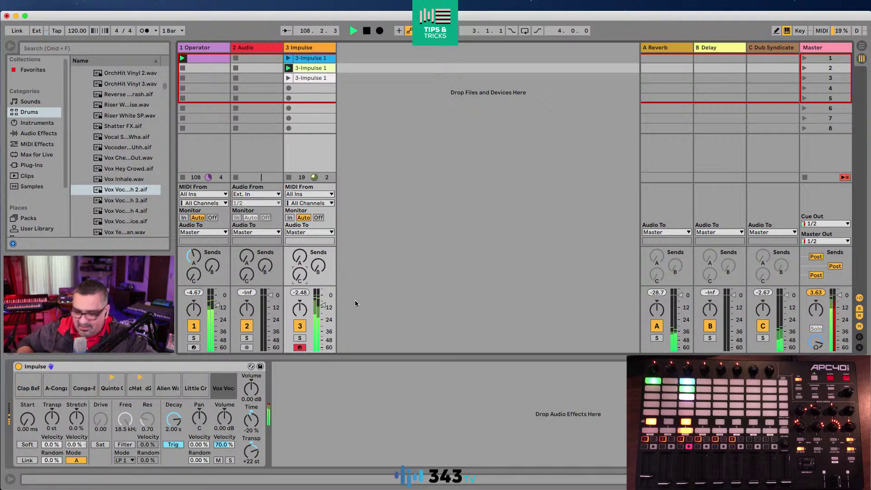
left_click(253, 48)
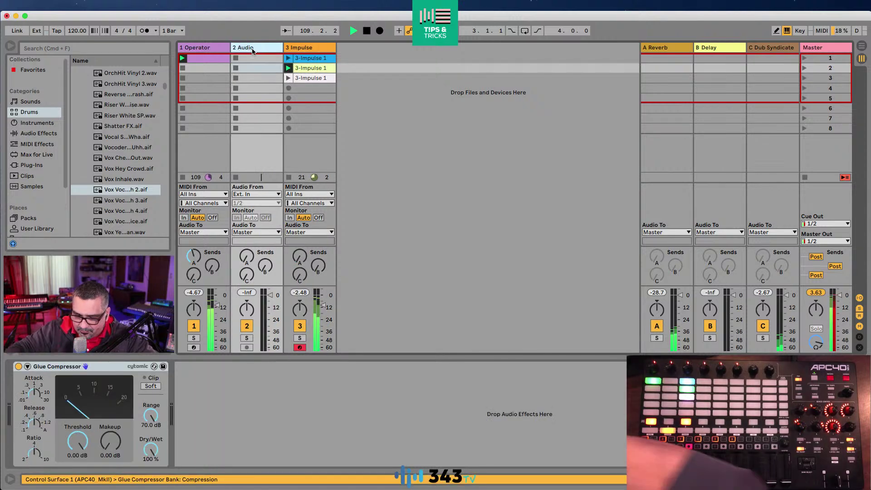
key("Delete")
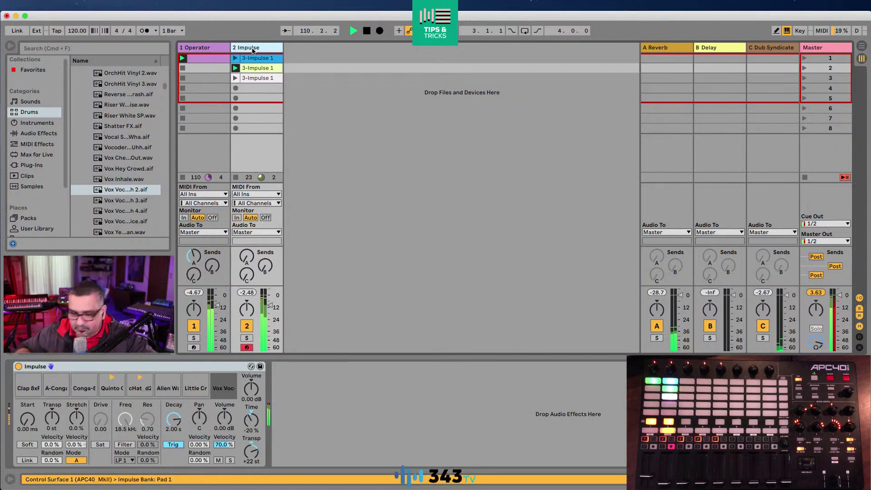
- Audition the Impulse track's Dub Syndicate send at 0.0 dB and return it to minimum
left_click(247, 276)
scroll(247, 278, "down", 5)
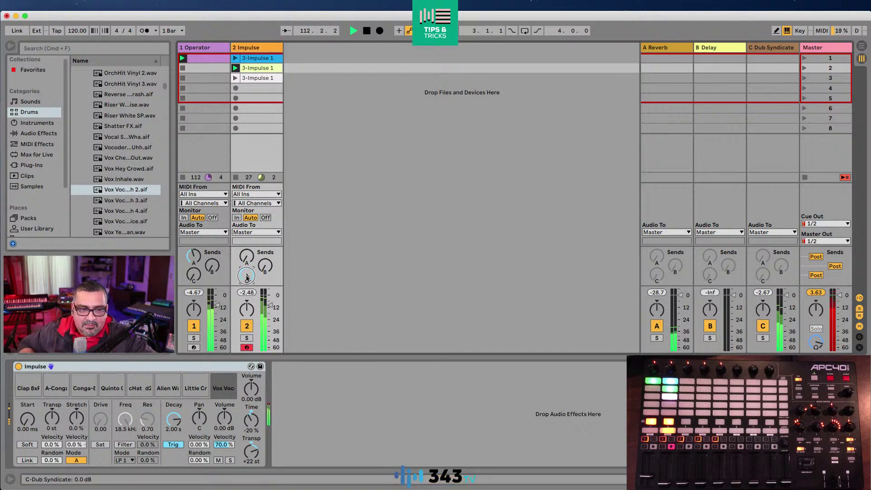
scroll(247, 278, "down", 10)
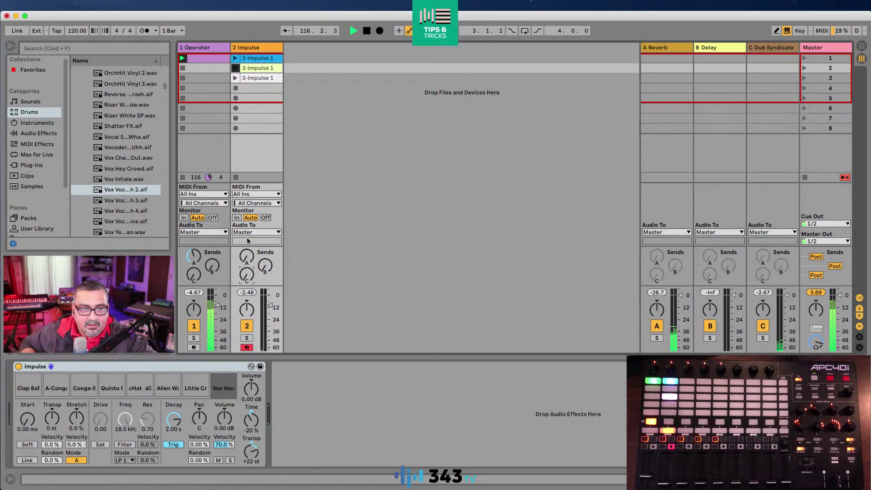
- MIDI-map the Impulse track's Dub Syndicate send to note E2 on channel 2
left_click(823, 31)
left_click(326, 277)
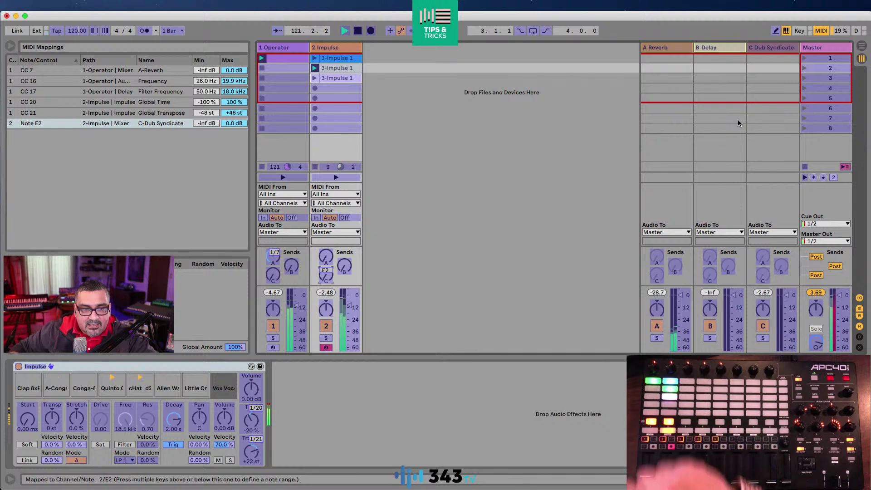
left_click(821, 31)
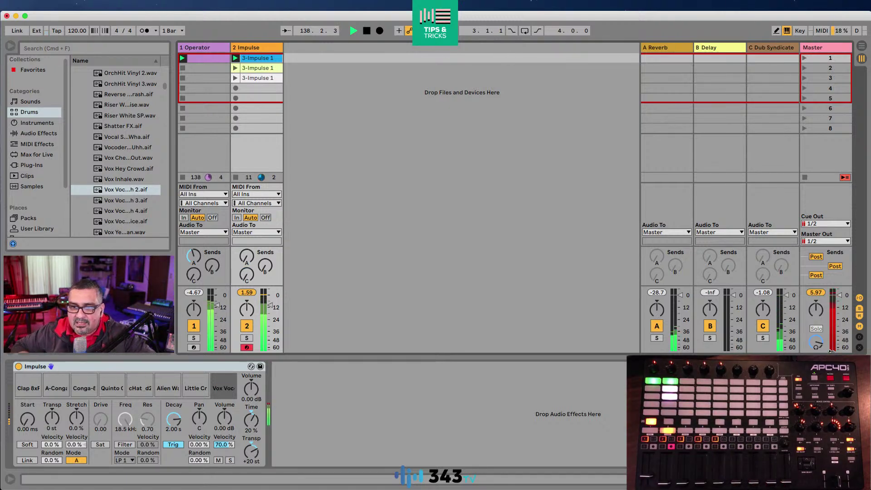
- Stop playback and add a Limiter audio effect to the Master track
left_click(366, 31)
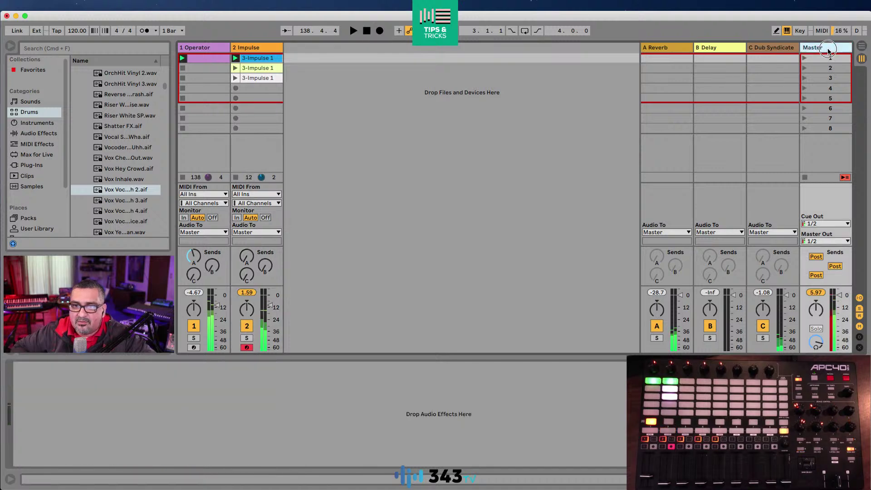
left_click(29, 134)
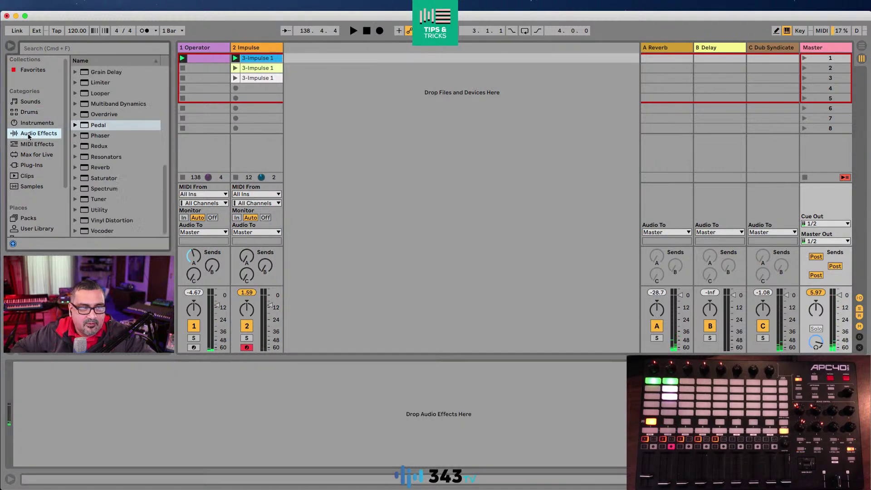
scroll(136, 191, "up", 5)
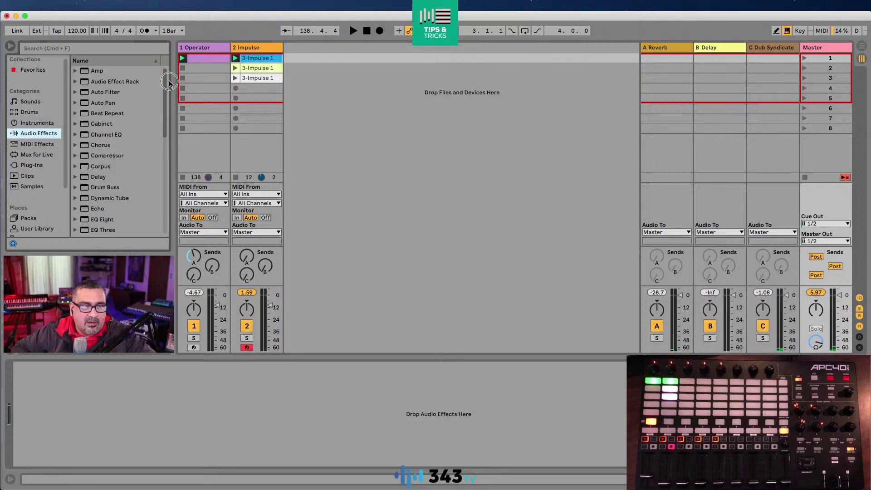
scroll(136, 218, "down", 5)
scroll(89, 148, "up", 5)
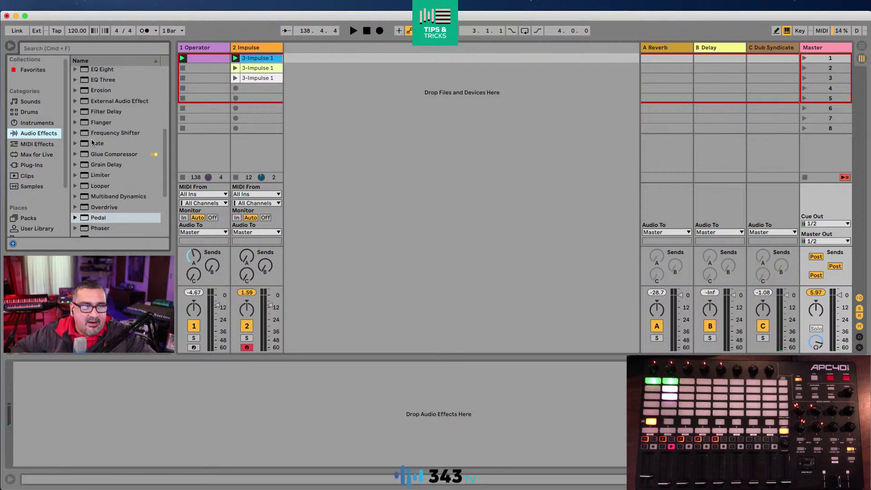
left_click_drag(85, 210, 350, 437)
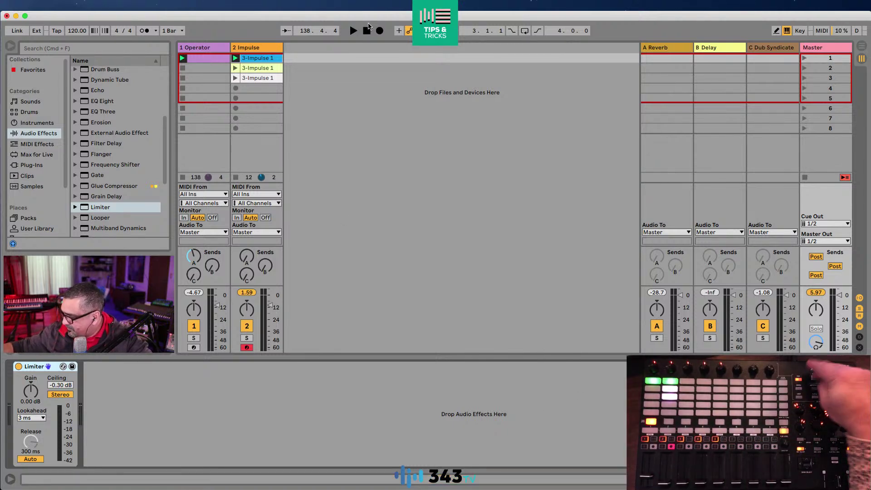
- Play the session through the Limiter, stop it, and restart playback from the beginning
key("space")
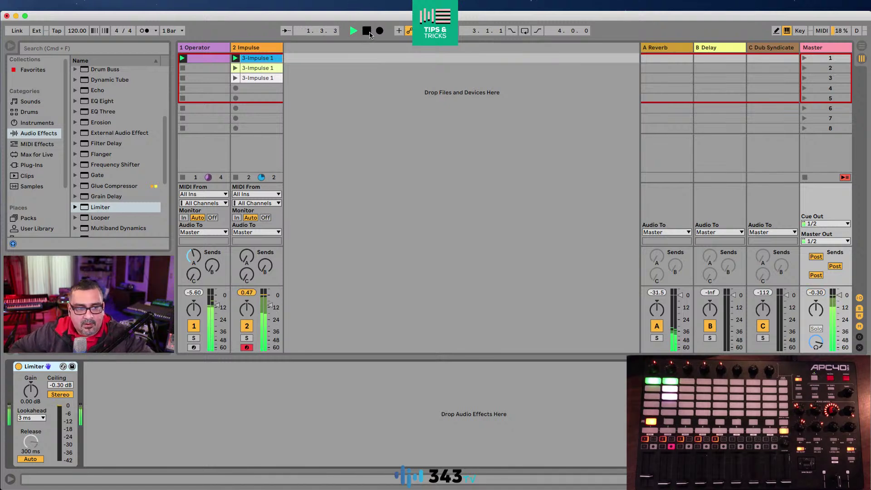
left_click(367, 31)
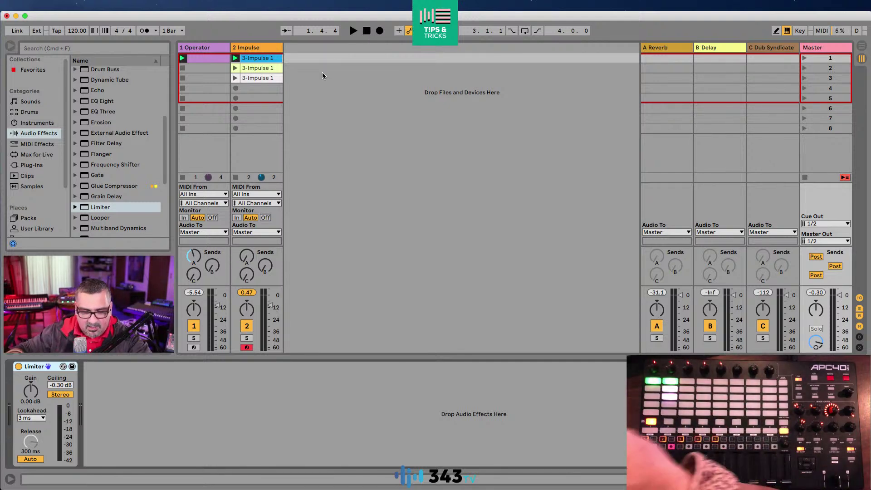
key("space")
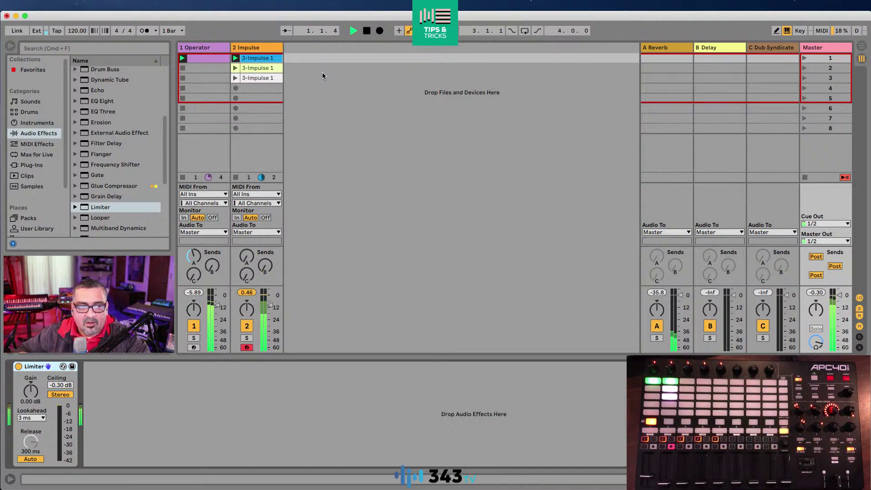
- Find Chorus among the audio effects and add it to the Impulse track after the Impulse device
left_click(254, 46)
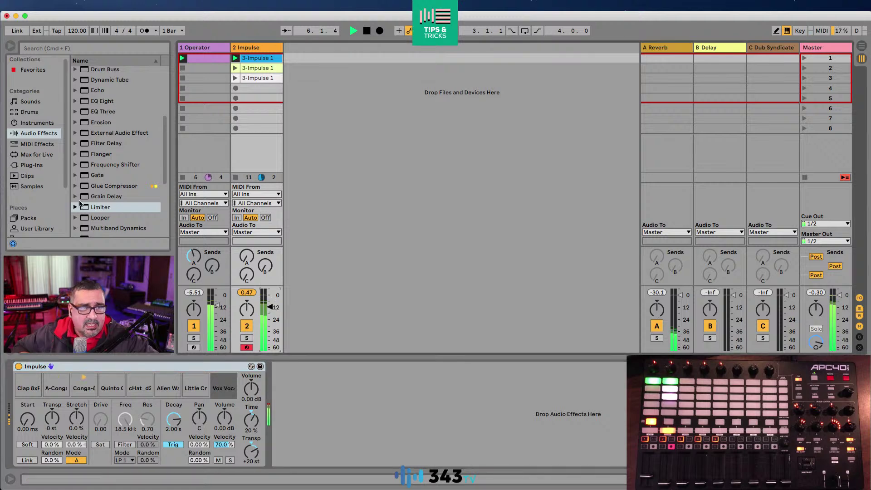
scroll(107, 166, "down", 3)
scroll(130, 147, "down", 5)
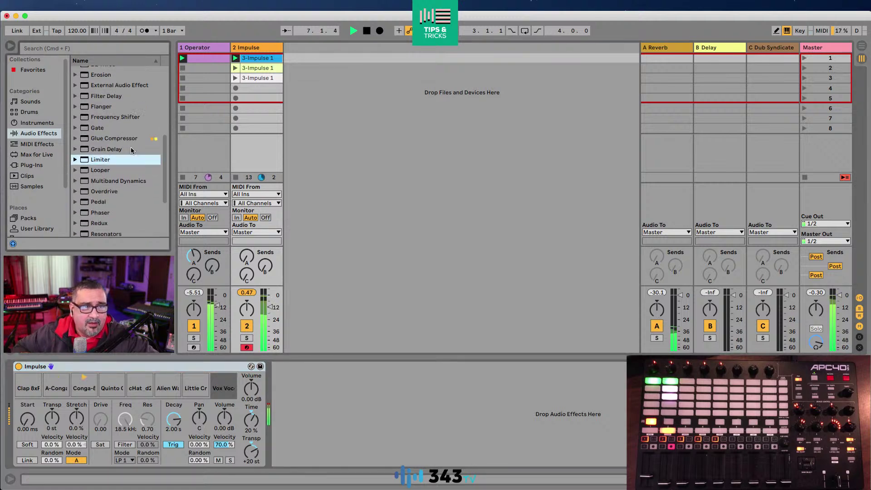
scroll(121, 160, "down", 3)
scroll(121, 160, "up", 15)
scroll(121, 160, "up", 1)
scroll(121, 163, "up", 4)
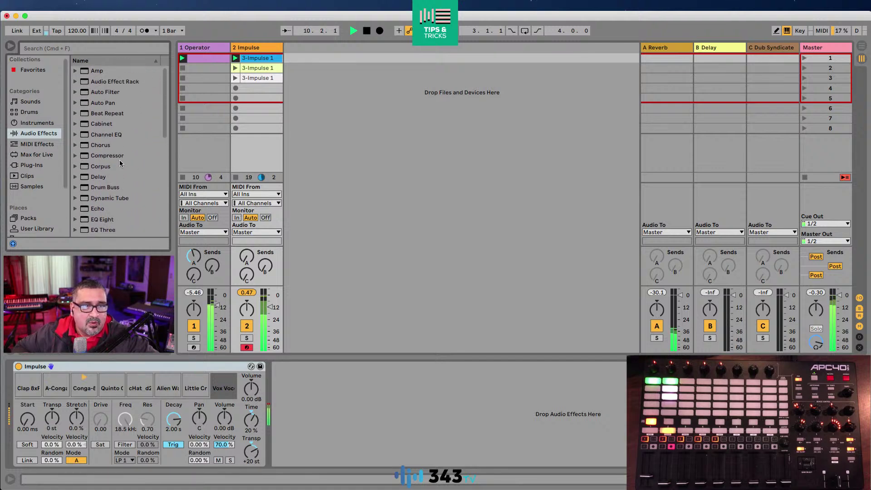
scroll(128, 170, "up", 2)
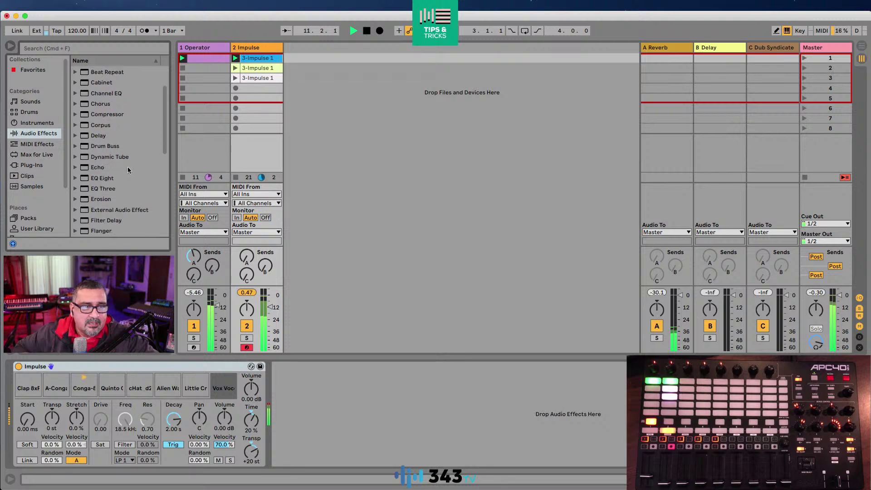
scroll(128, 170, "up", 1)
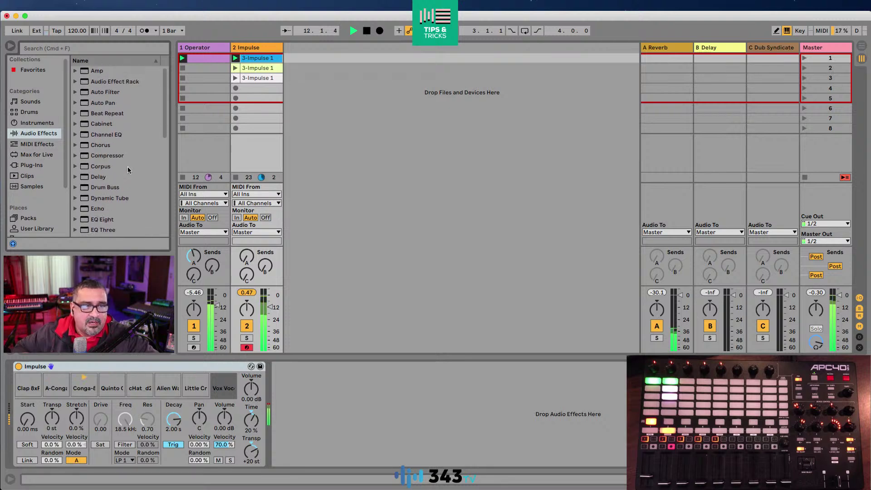
scroll(124, 154, "down", 1)
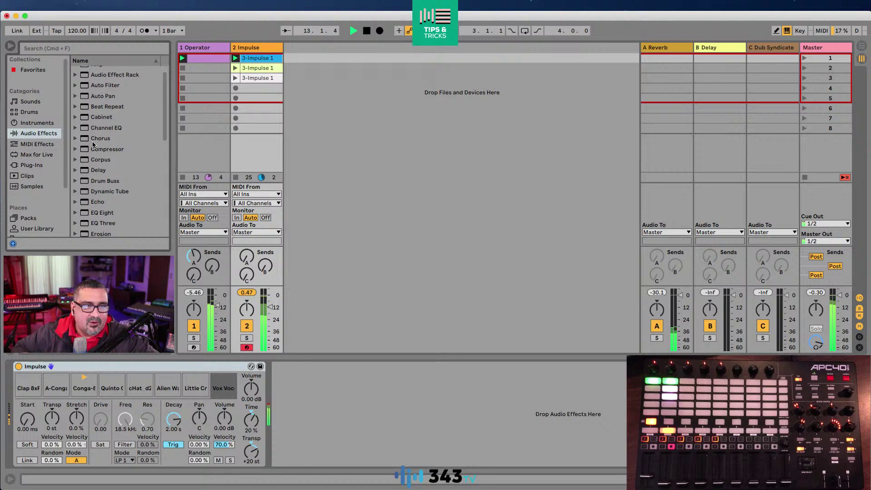
left_click(100, 138)
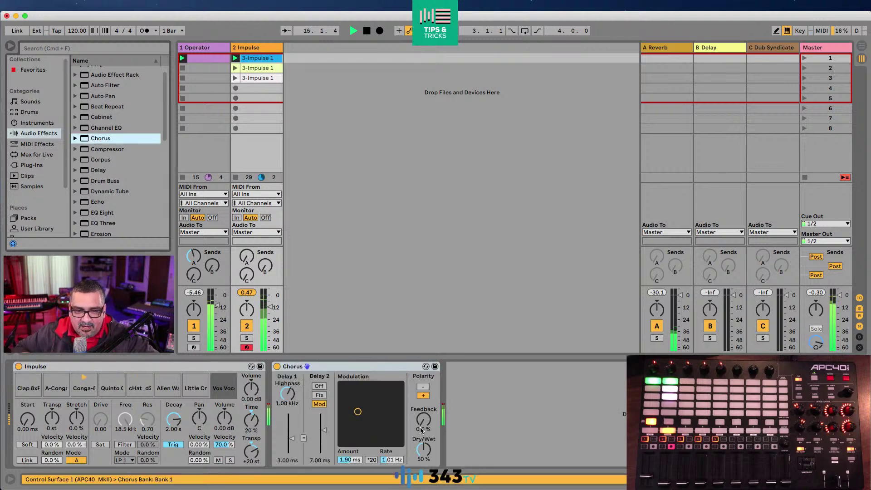
- Set the Chorus feedback to 95% and its modulation to about 6.14 ms amount and 10.0 Hz rate
left_click_drag(421, 430, 422, 404)
left_click_drag(357, 412, 363, 393)
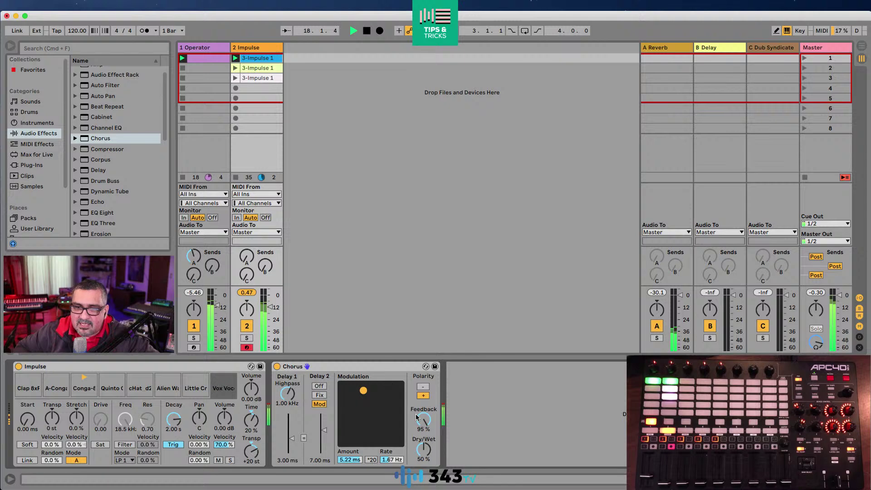
left_click_drag(364, 391, 401, 386)
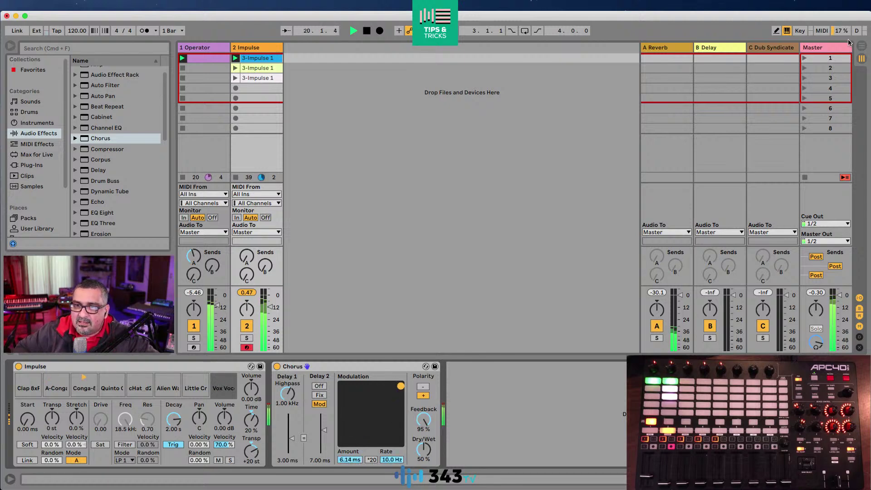
- MIDI-map the Chorus LFO Amount to CC 21 and LFO Rate to CC 22 on channel 1, and leave mapping mode
left_click(823, 31)
left_click(350, 460)
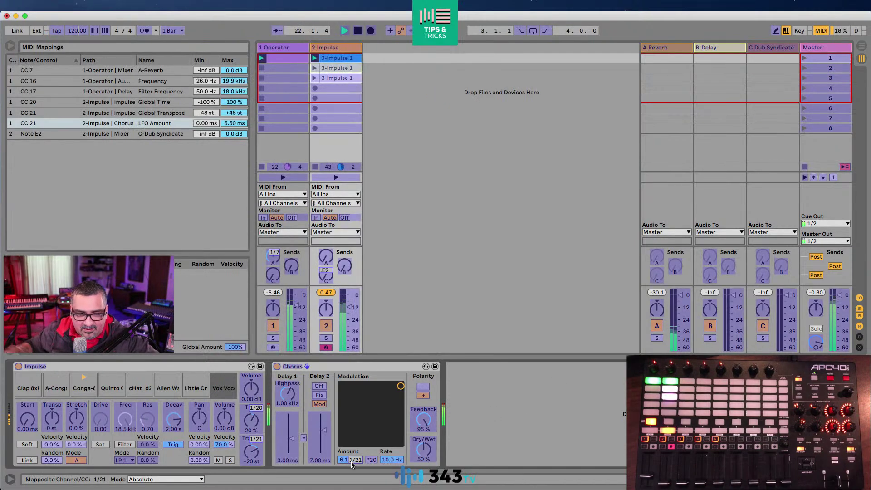
left_click(389, 461)
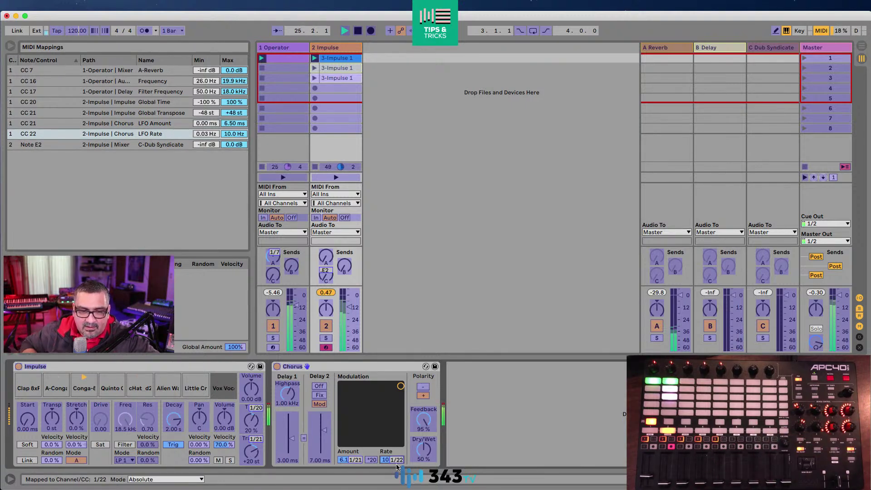
left_click(823, 32)
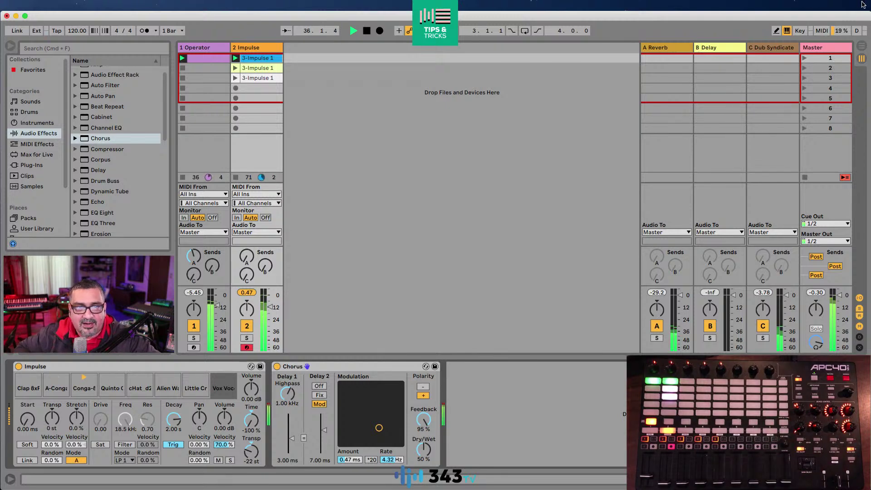
- Stop playback and add an Auto Filter after the Chorus on the Impulse track
left_click(367, 32)
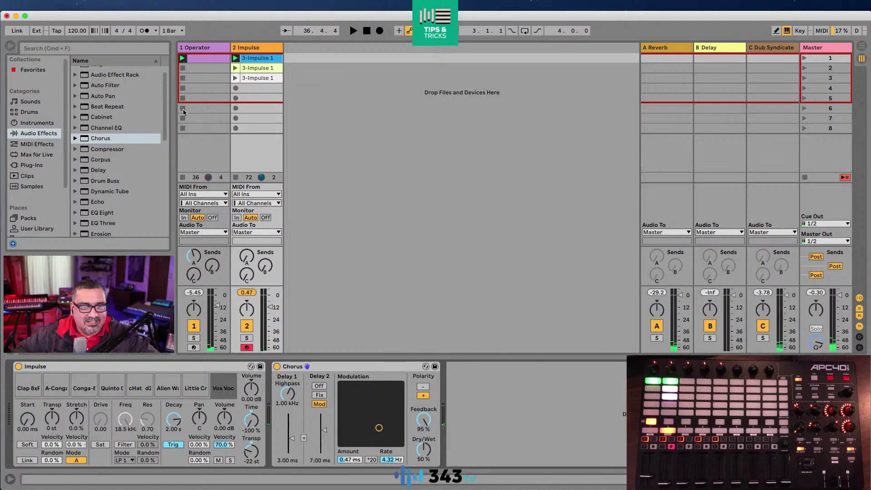
scroll(163, 164, "down", 5)
scroll(162, 164, "up", 5)
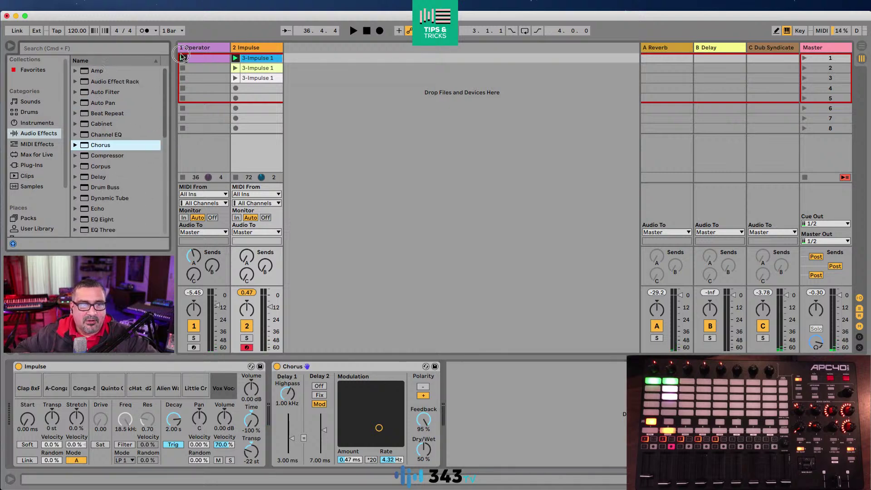
left_click_drag(89, 97, 490, 390)
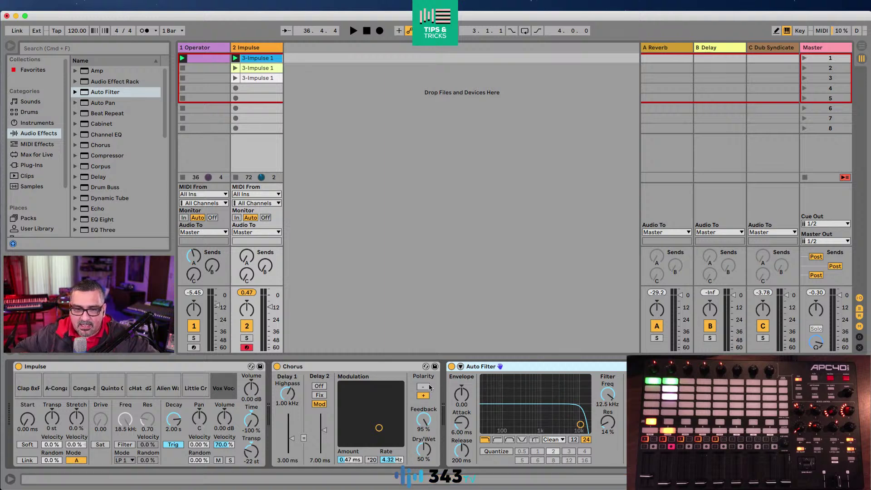
- Insert a MIDI track after the Operator track and load 707 Core Kit.adg from the drums library onto it
left_click(199, 49)
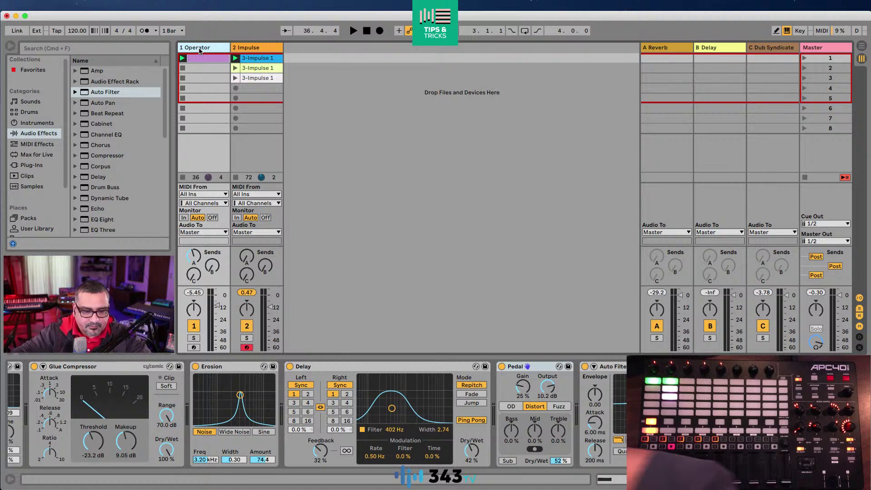
key("super+shift+t")
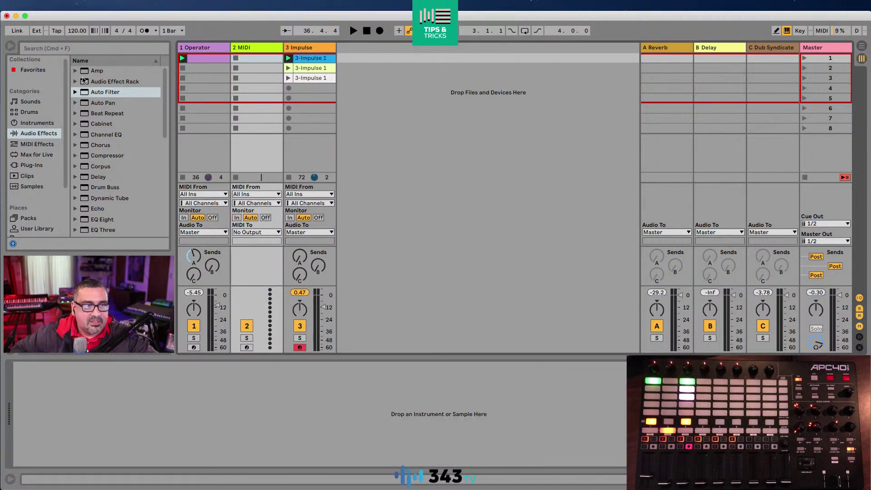
left_click(14, 113)
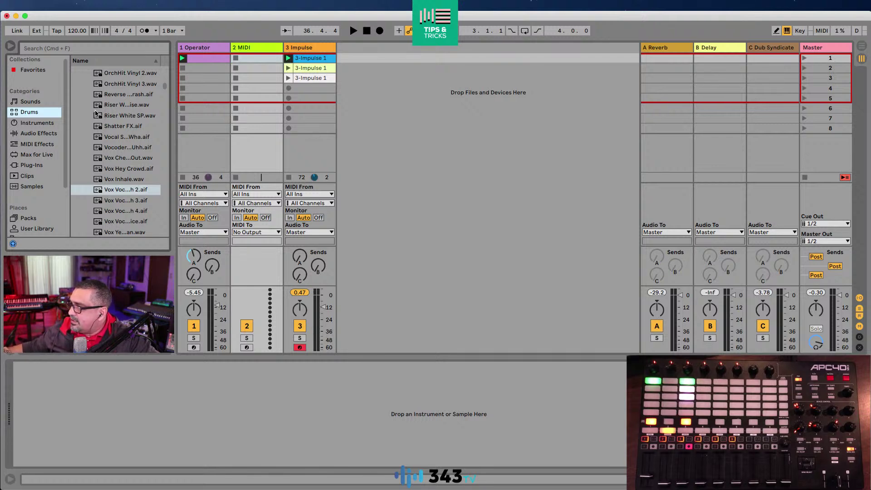
scroll(135, 115, "up", 1)
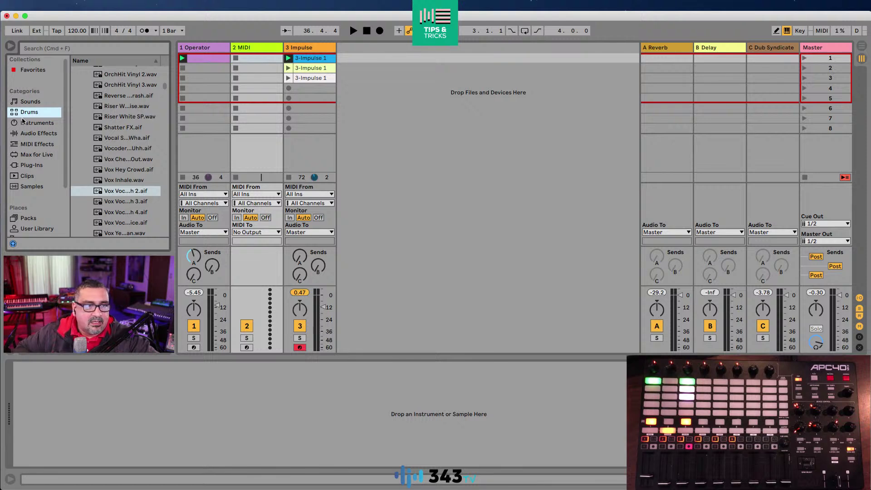
scroll(136, 114, "up", 10)
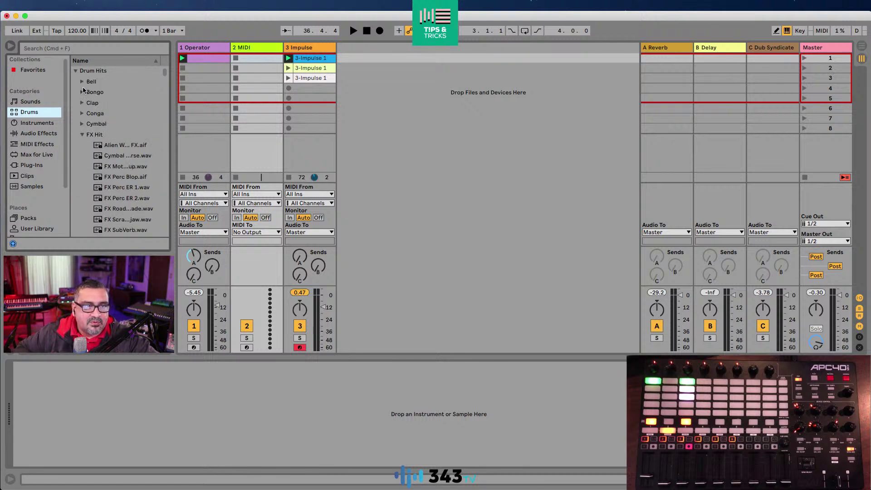
left_click(75, 71)
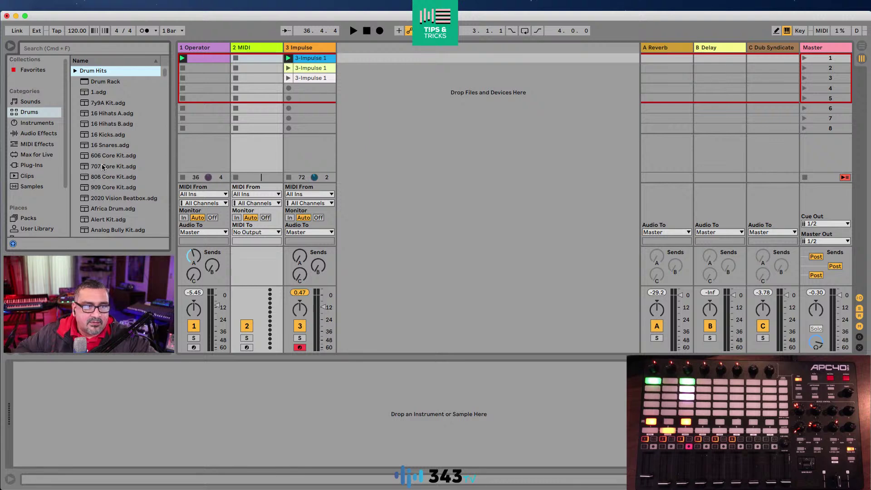
left_click_drag(93, 166, 259, 53)
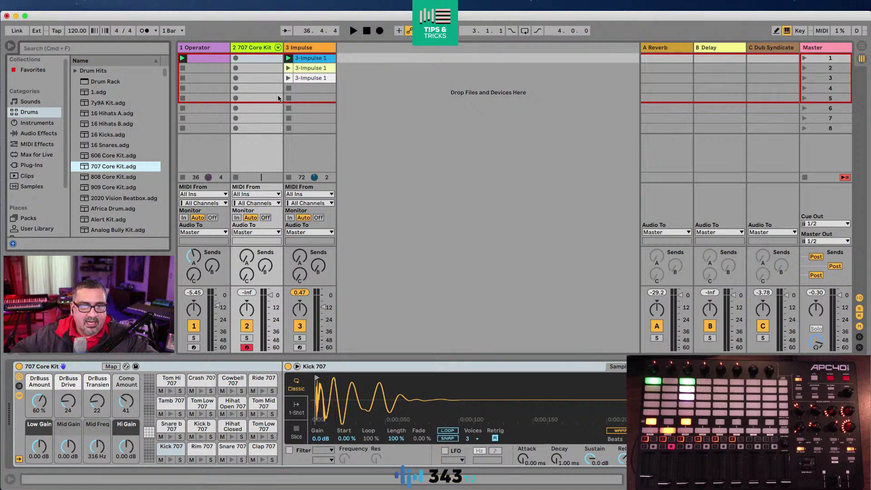
- Create a clip in the 707 Core Kit track's first slot with a Kick 707 note at its start, looped over one beat
double_click(257, 59)
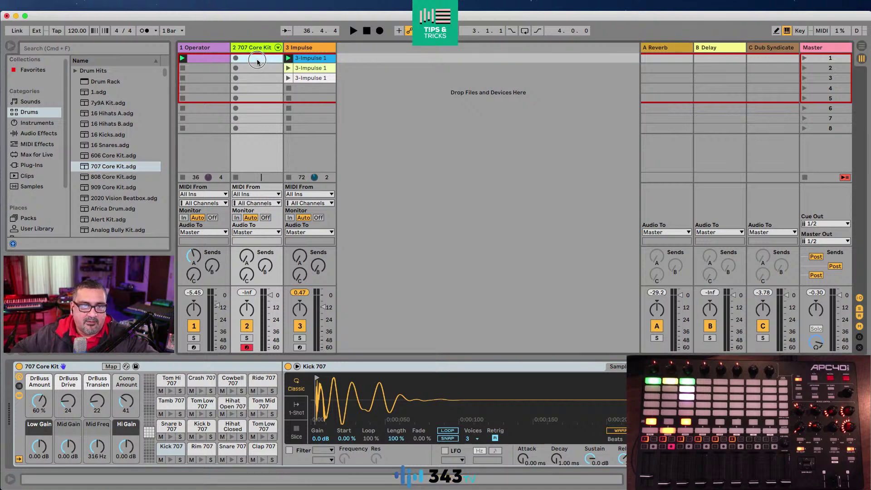
scroll(162, 413, "down", 5)
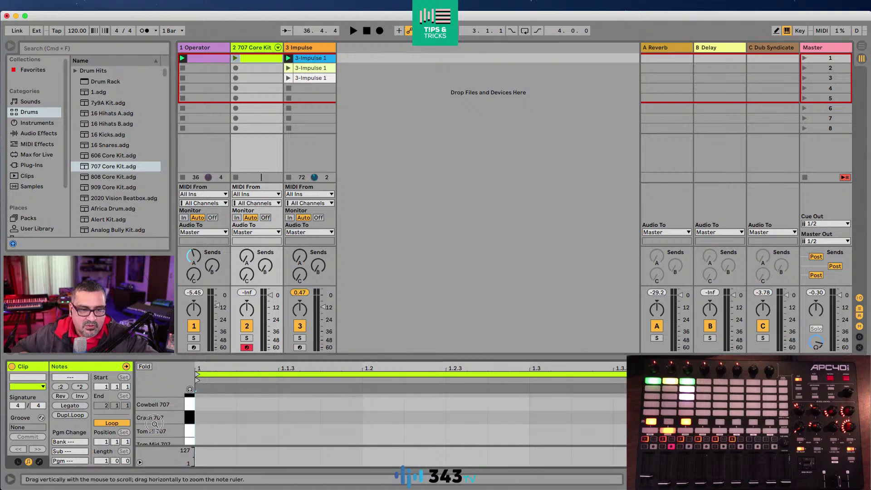
double_click(209, 439)
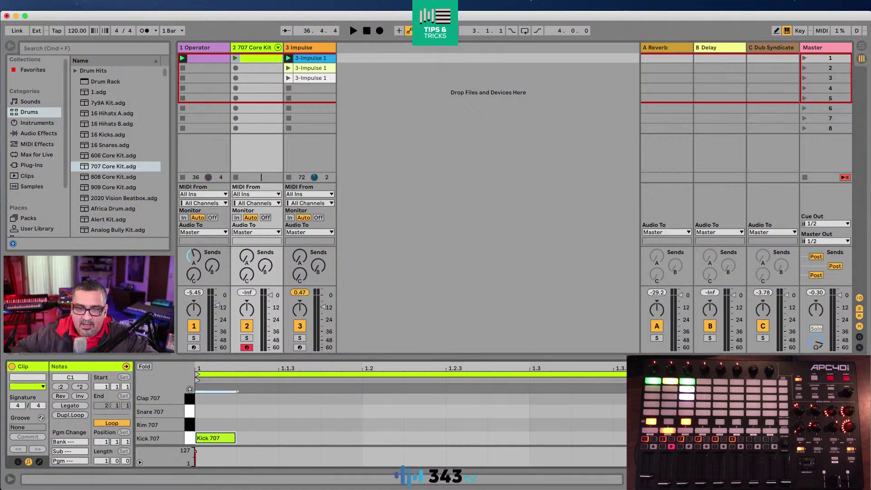
left_click_drag(196, 410, 363, 410)
key("super+l")
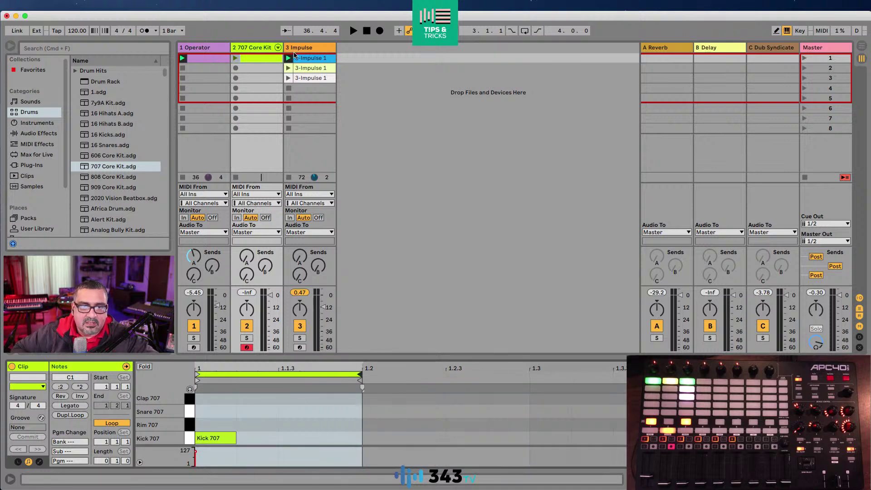
- Mute the 707 Core Kit track and launch its kick clip
left_click(246, 326)
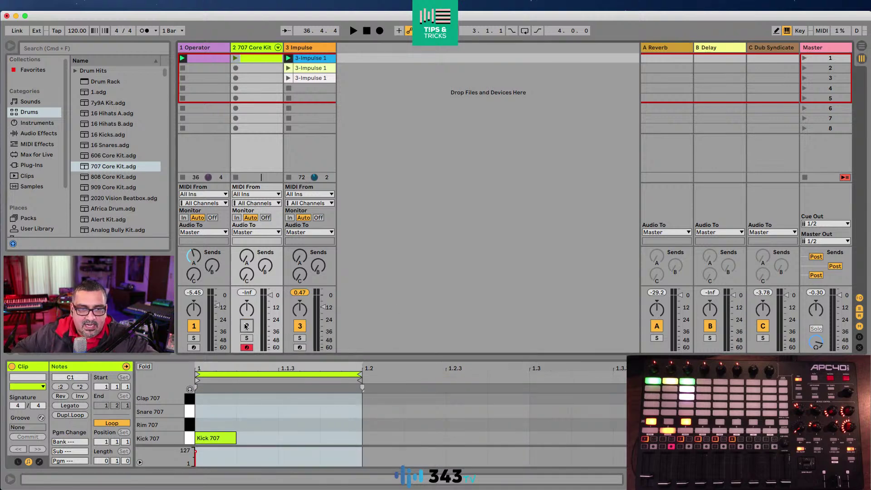
left_click(236, 58)
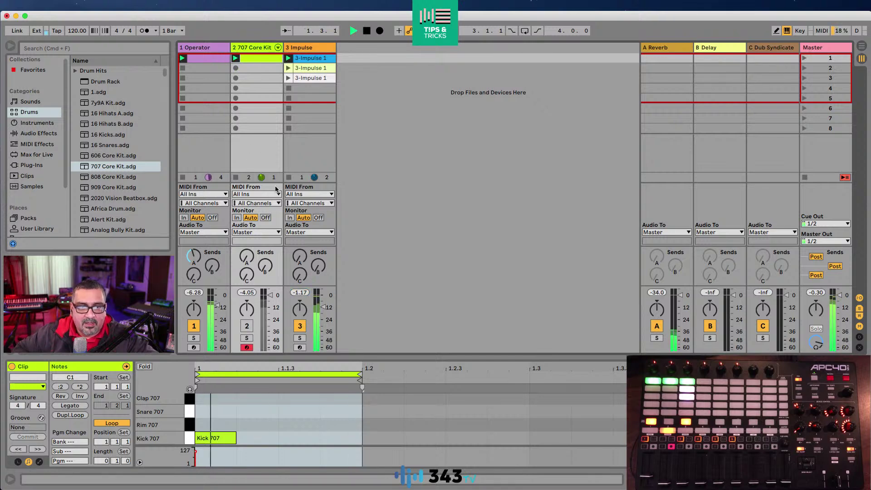
- Set the Impulse track's Auto Filter to about 17.9 kHz with 12% resonance and choose 2-707 Core Kit as its sidechain source
left_click(305, 47)
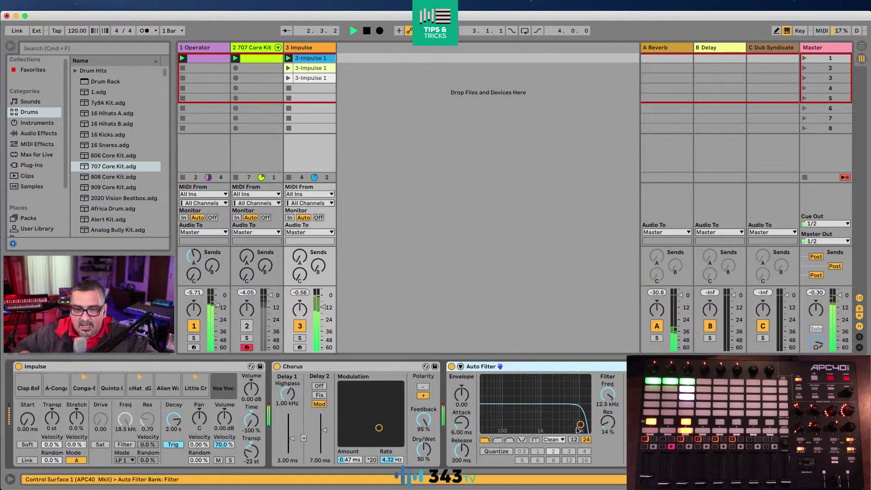
mouse_move(578, 428)
left_mouse_down()
mouse_move(513, 414)
mouse_move(586, 425)
left_mouse_up()
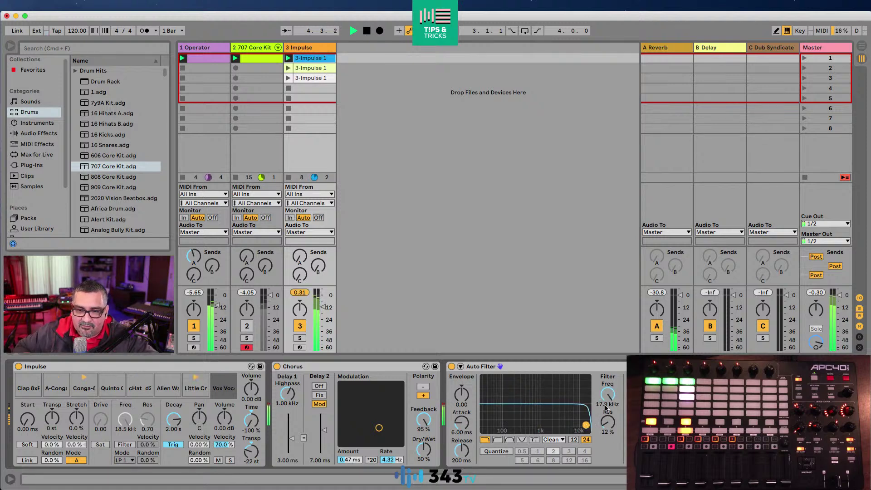
left_click(460, 367)
left_click(481, 394)
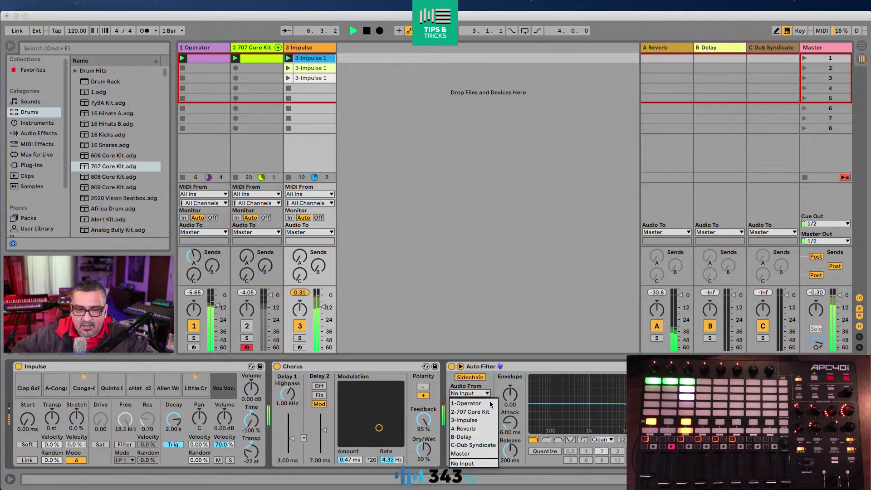
left_click(474, 406)
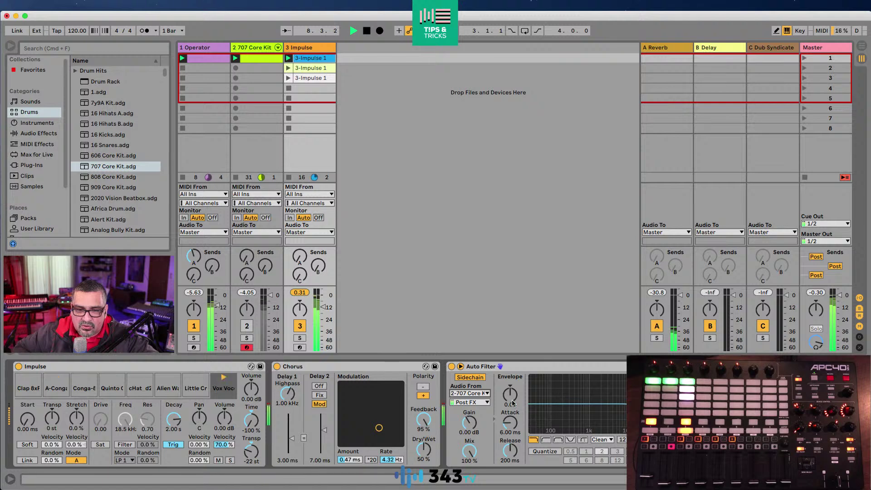
- Try negative Auto Filter envelope amounts, then set the envelope to about 79.4 and lower the filter cutoff
mouse_move(511, 393)
left_mouse_down()
mouse_move(512, 423)
mouse_move(512, 393)
left_mouse_up()
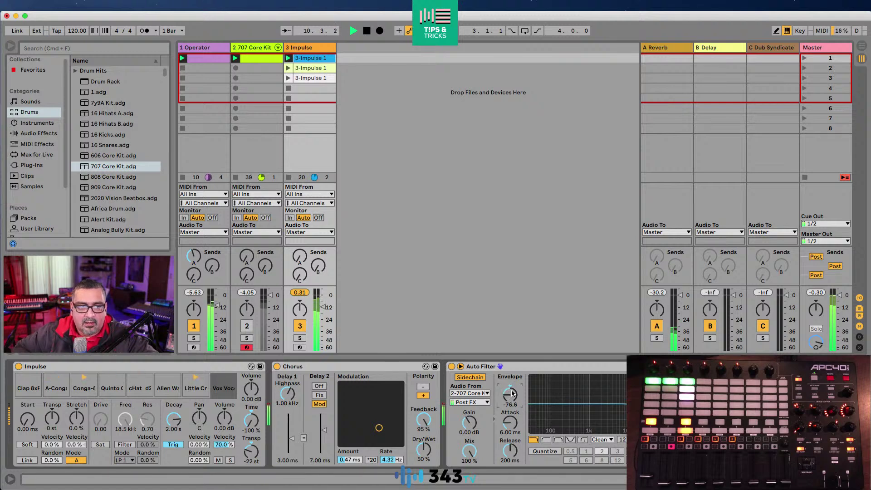
left_click_drag(510, 402, 507, 396)
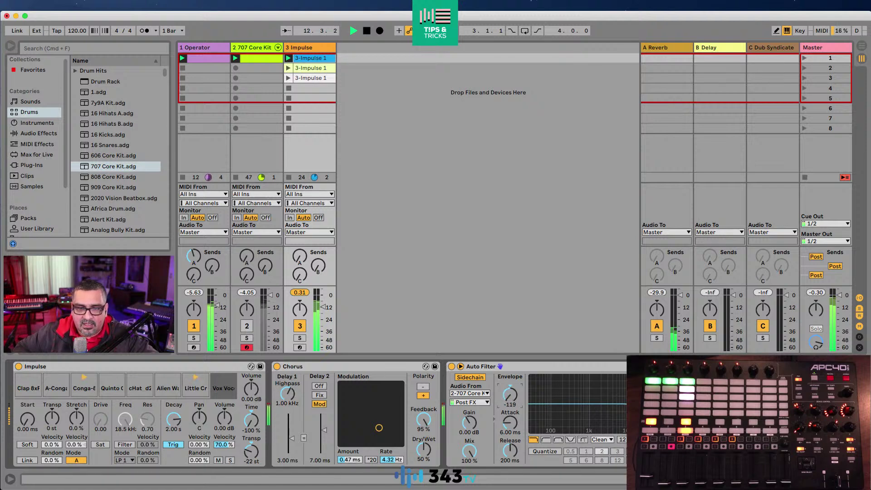
left_click_drag(507, 399, 604, 418)
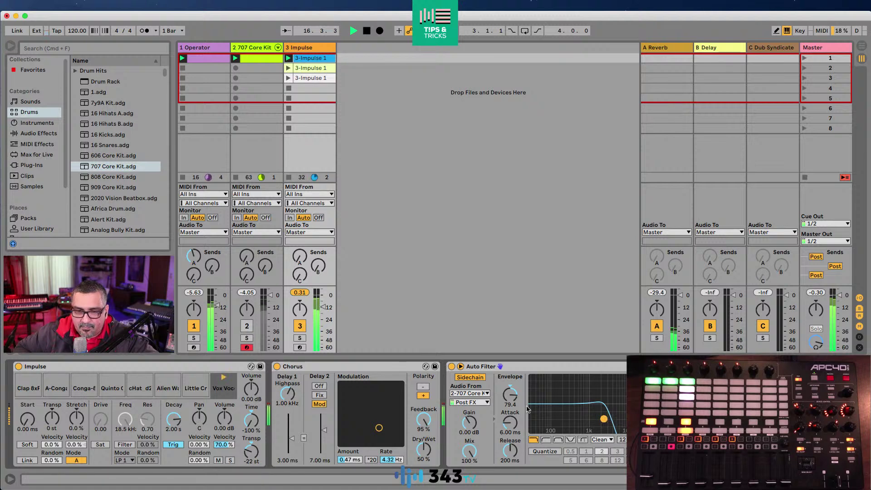
- Raise the Auto Filter's cutoff on the Impulse track, then set its envelope to -127 and release to 162 ms
left_click_drag(509, 395, 515, 395)
left_click_drag(610, 418, 658, 418)
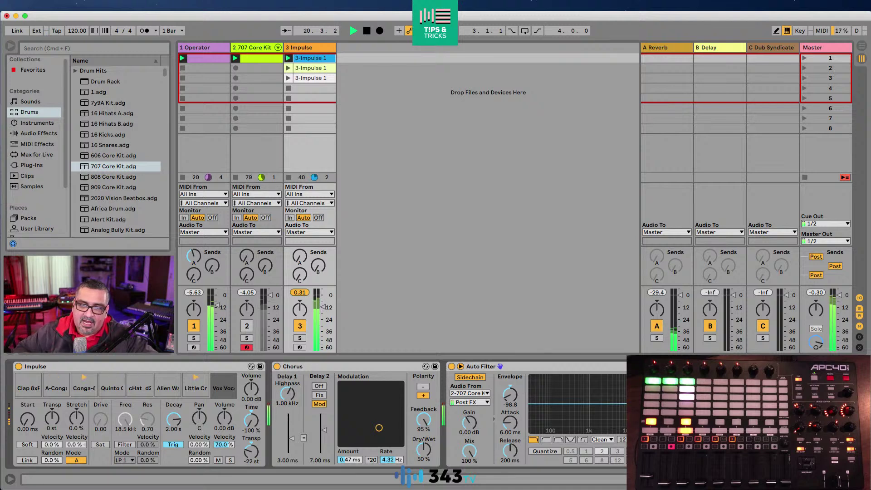
left_click_drag(511, 402, 511, 400)
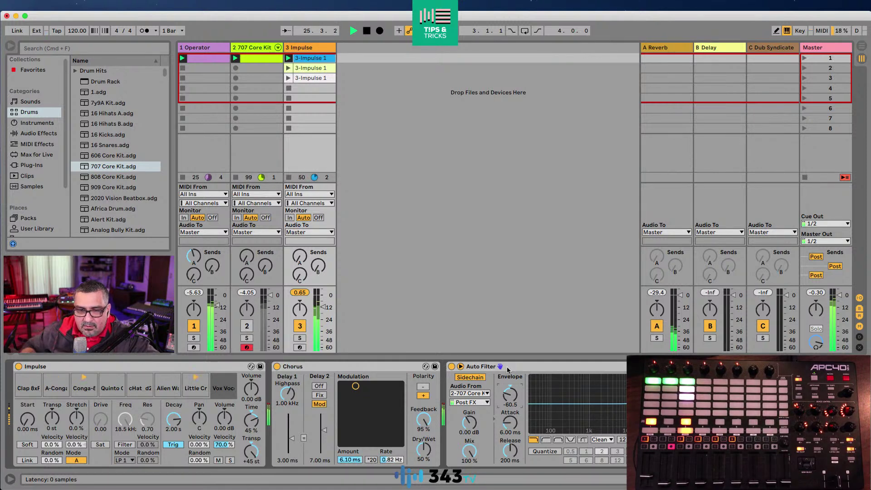
left_click(507, 396)
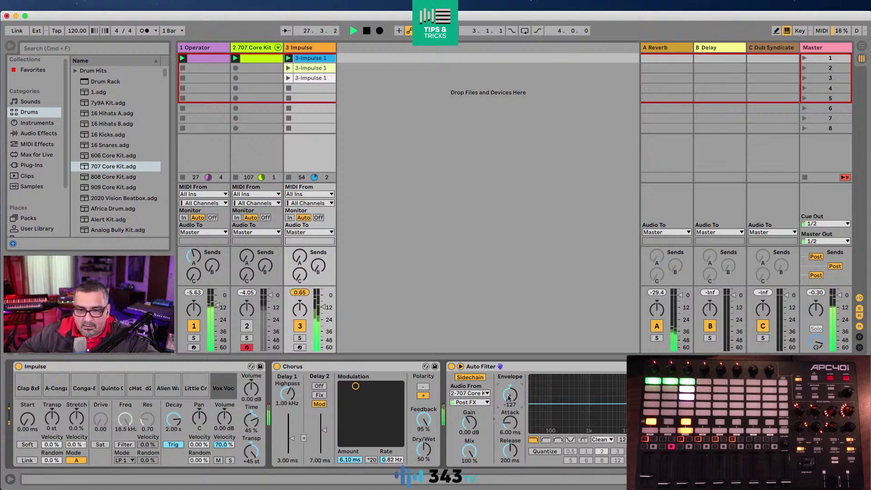
left_click(509, 427)
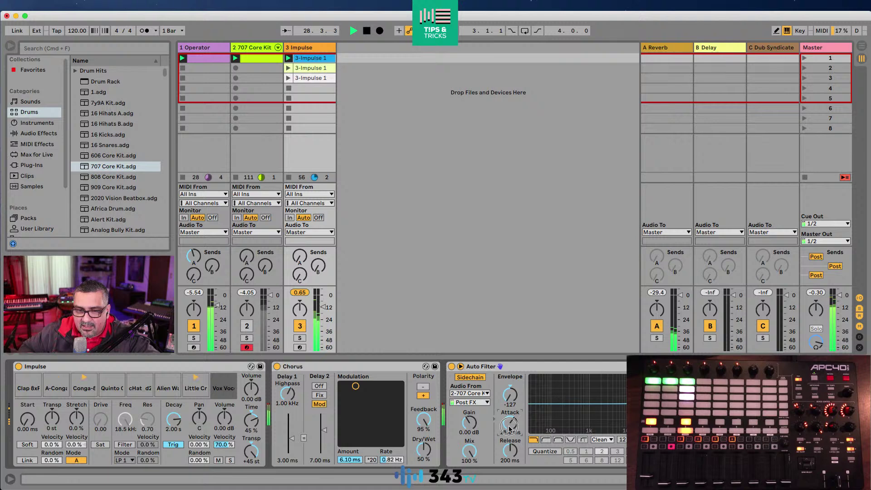
left_click_drag(510, 450, 515, 456)
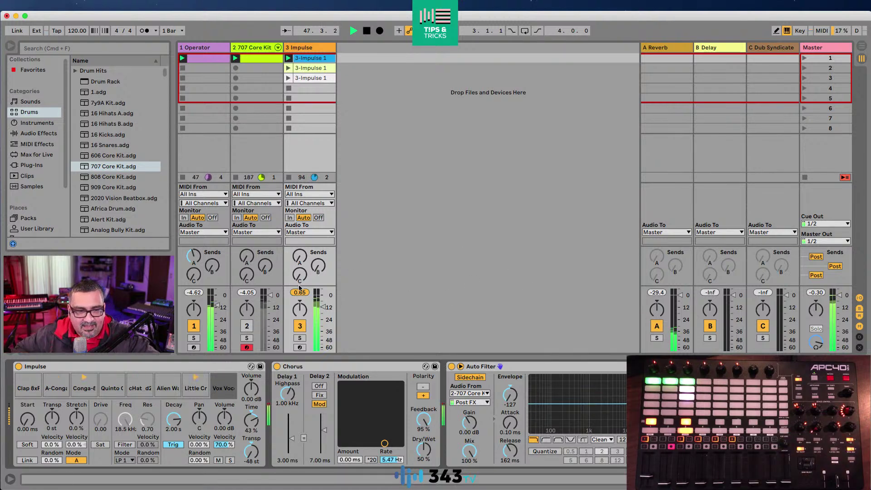
- Relaunch the 707 Core Kit track's kick clip and return to the Impulse track's devices
left_click(309, 48)
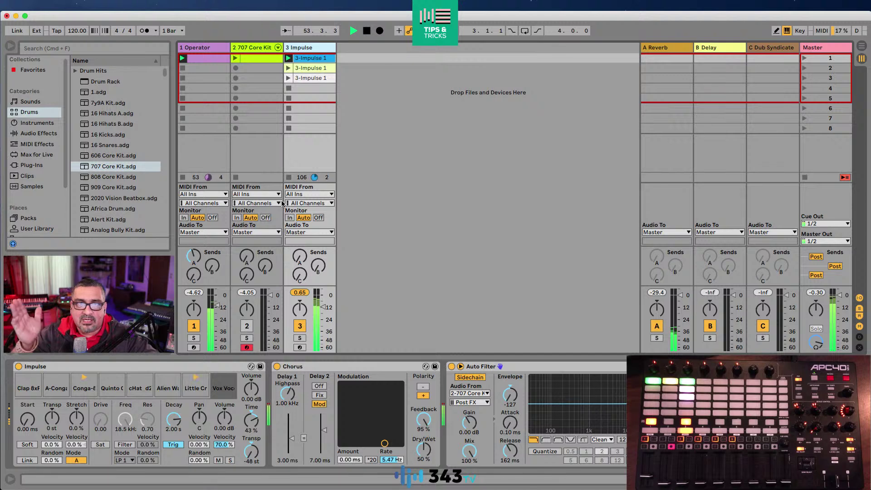
left_click(234, 58)
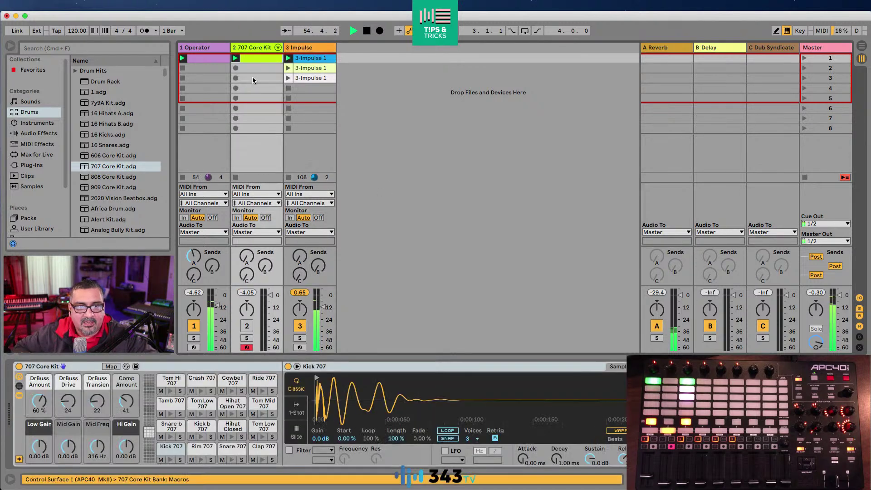
left_click(292, 108)
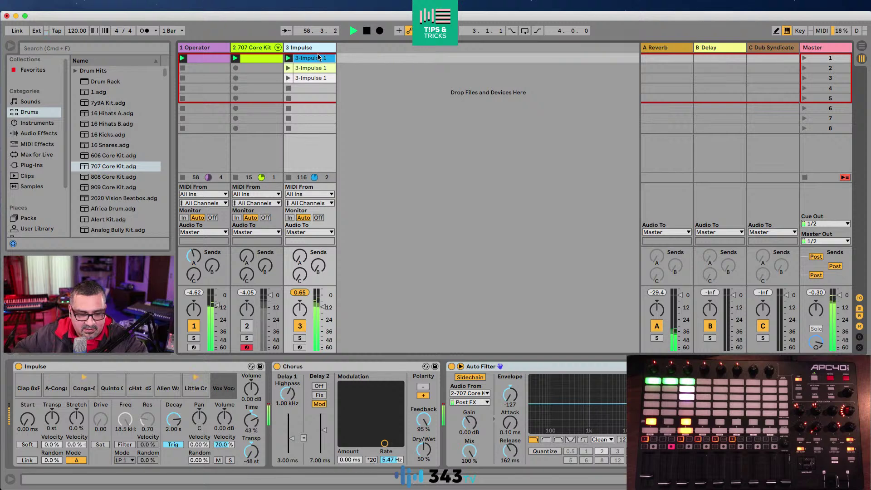
- Insert a new MIDI track after the Impulse track and load the Analog instrument on it
key("super+shift+t")
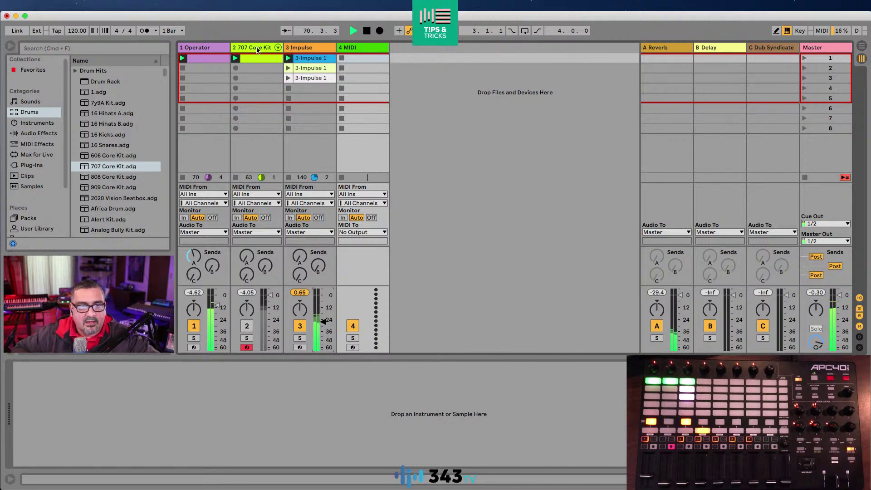
left_click(358, 49)
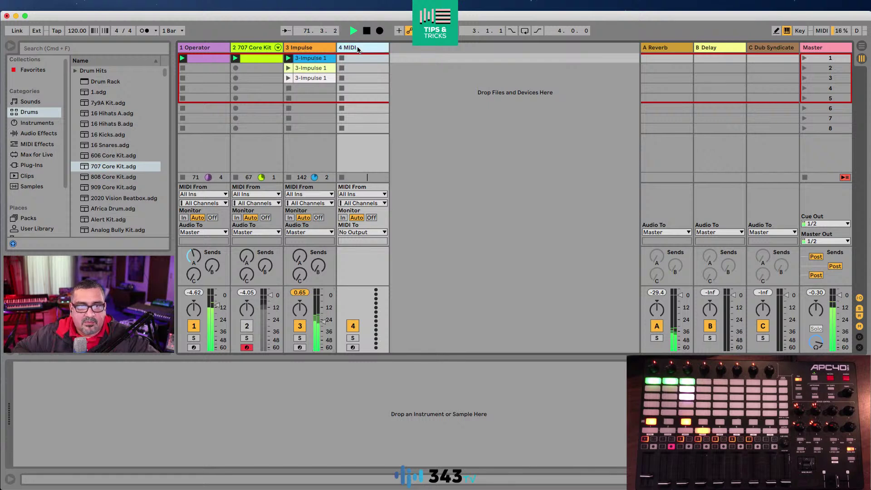
left_click(25, 126)
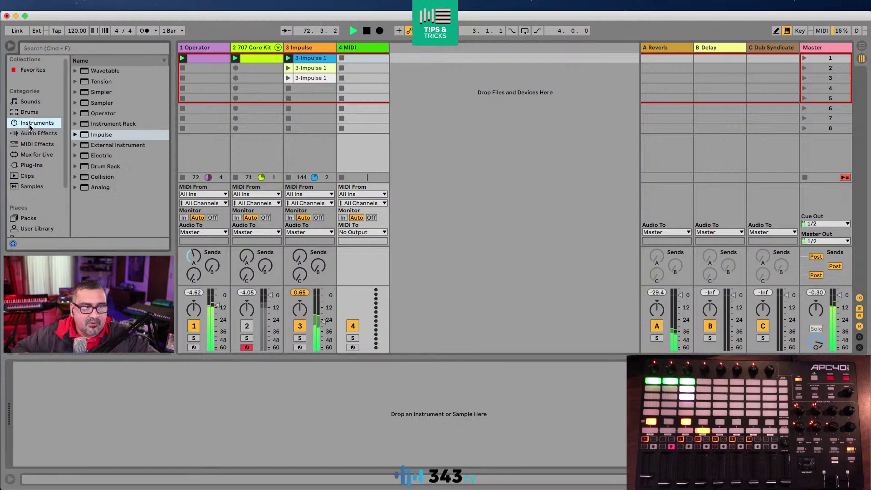
left_click_drag(77, 189, 366, 49)
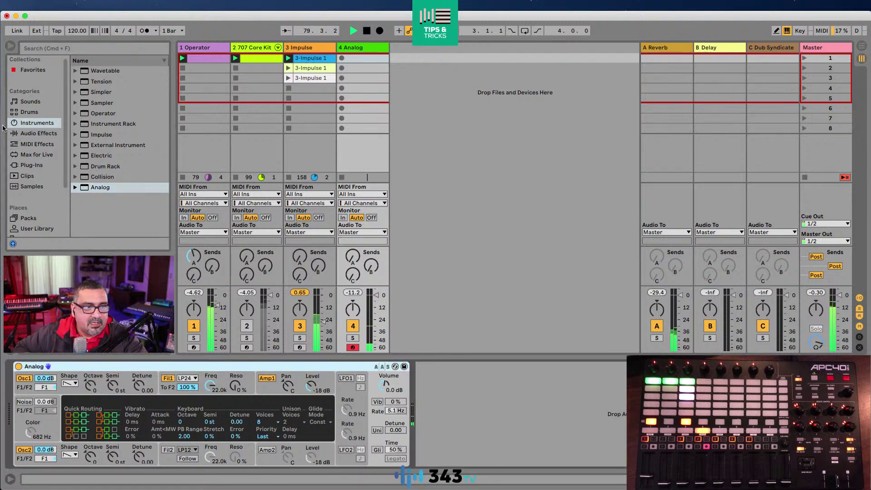
- Add the Pitch MIDI effect ahead of Analog and set its pitch to +2 st
left_click(26, 136)
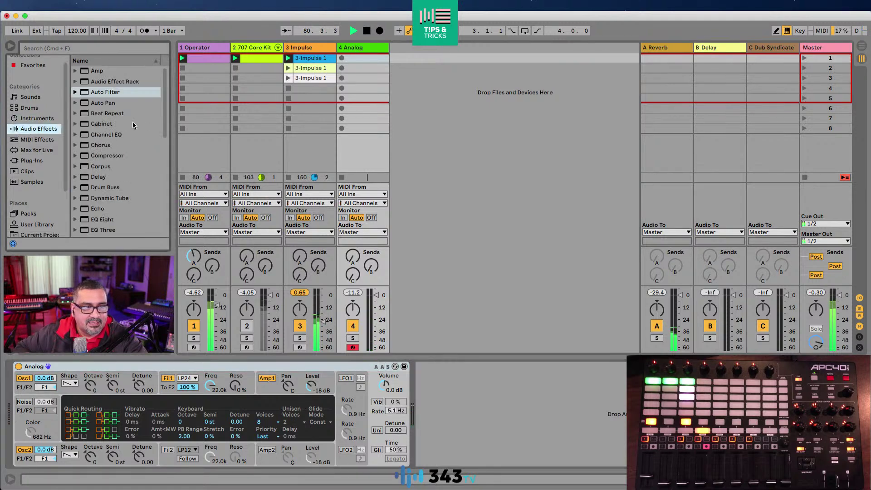
left_click(32, 141)
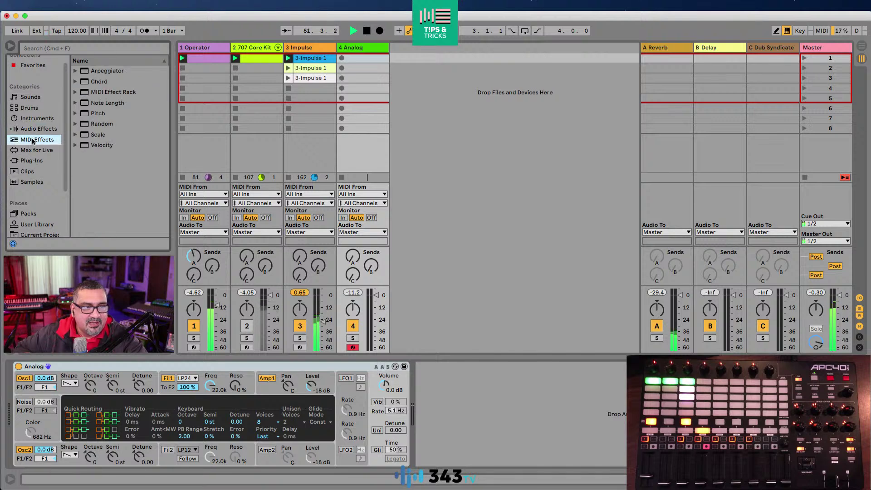
double_click(83, 117)
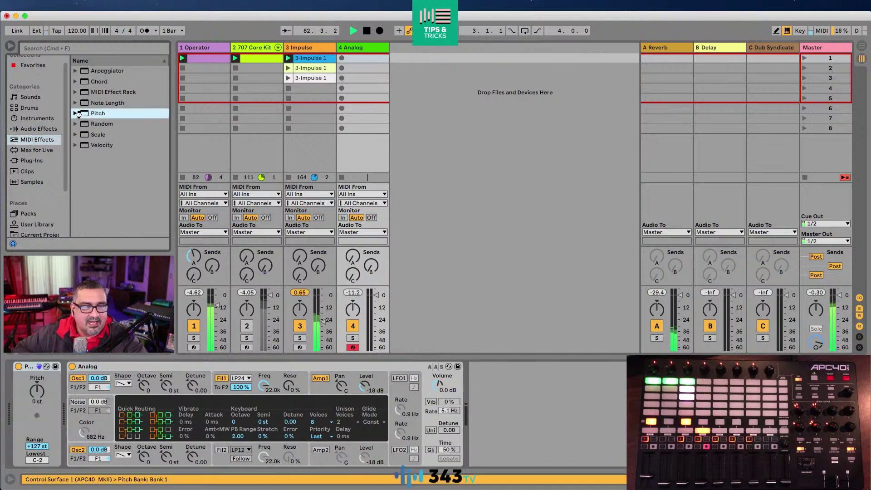
left_click(39, 393)
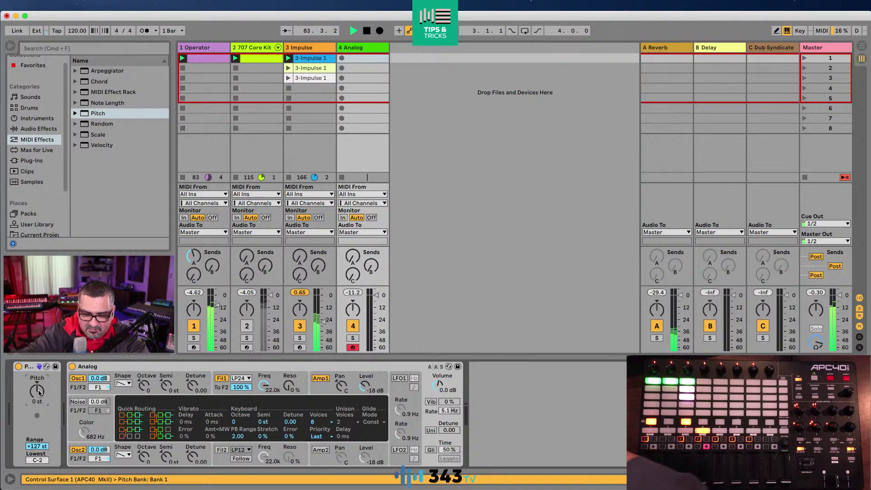
left_click_drag(39, 393, 40, 389)
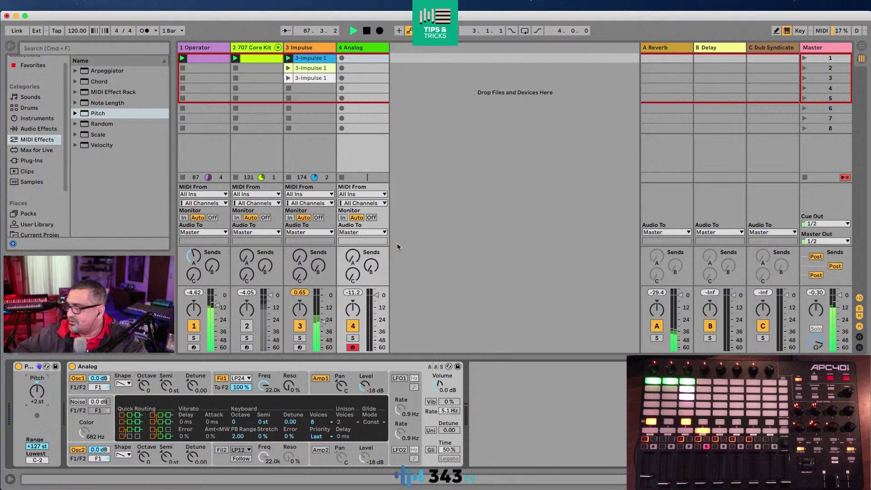
- Lower the computer keyboard's octave, play a test note and set Analog's first filter to about 91 Hz with 46% resonance
key("z")
key("a")
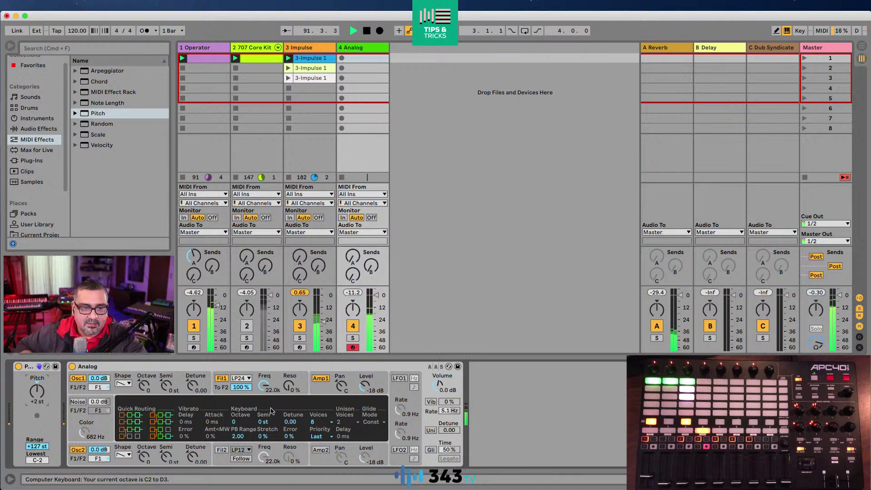
left_click(264, 385)
left_click_drag(263, 385, 264, 395)
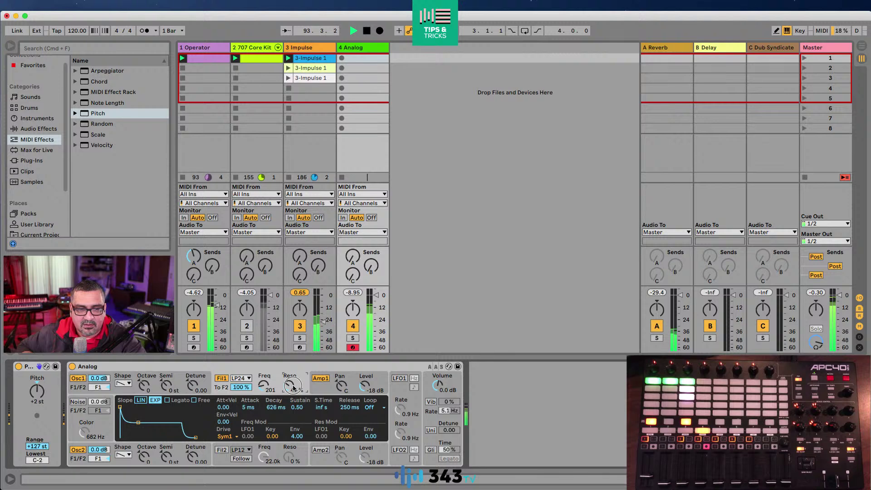
key("z")
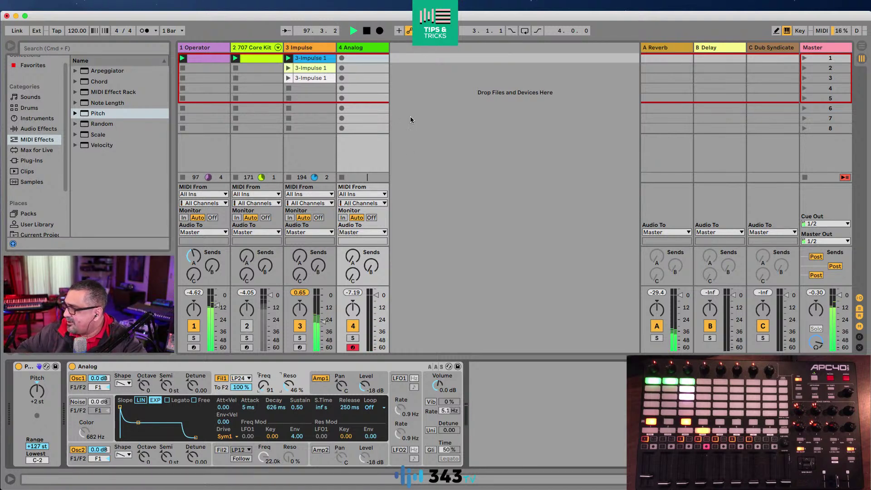
- Record a clip in the Analog track's first slot and loop a two-beat section of it starting at 6.2.3
left_click(352, 61)
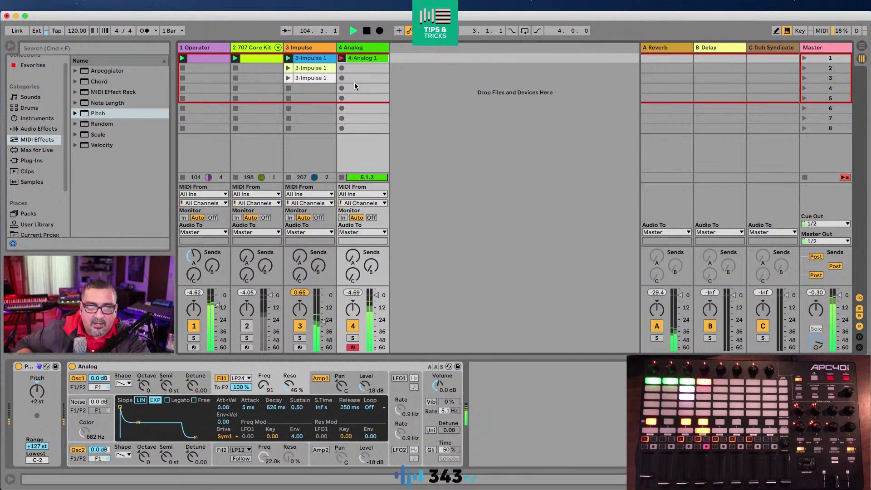
left_click(361, 58)
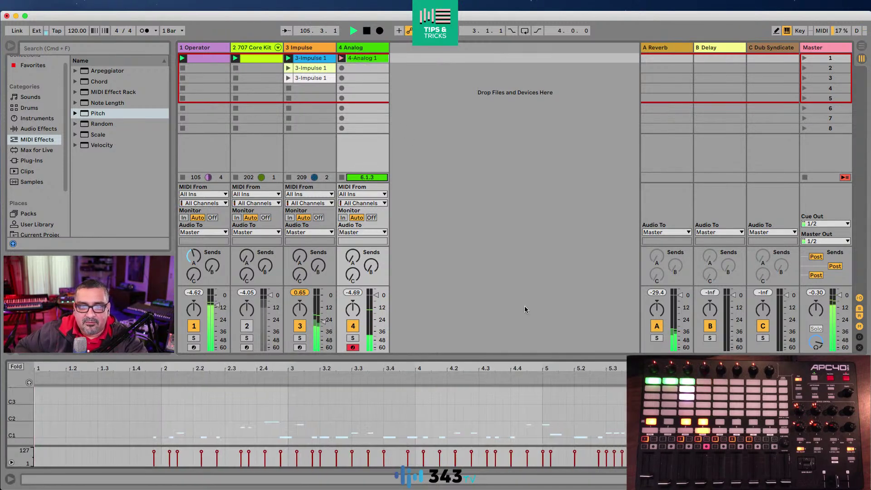
left_click_drag(626, 375, 309, 379)
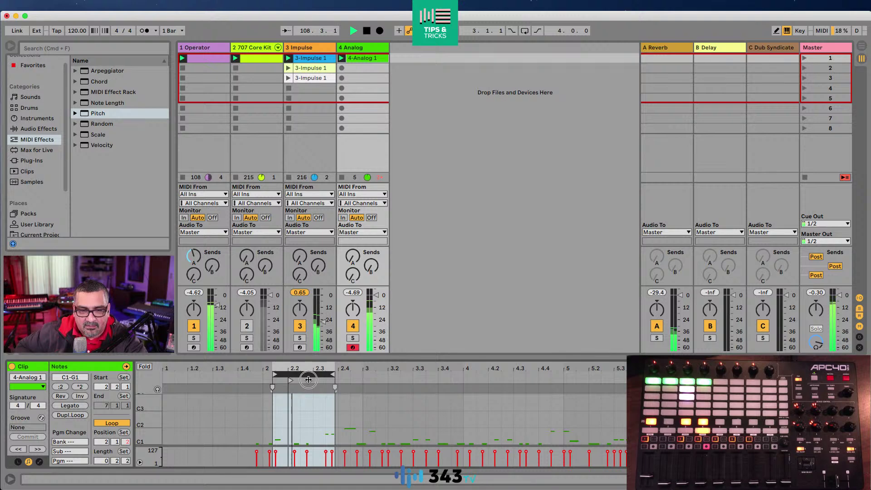
left_click_drag(308, 379, 508, 385)
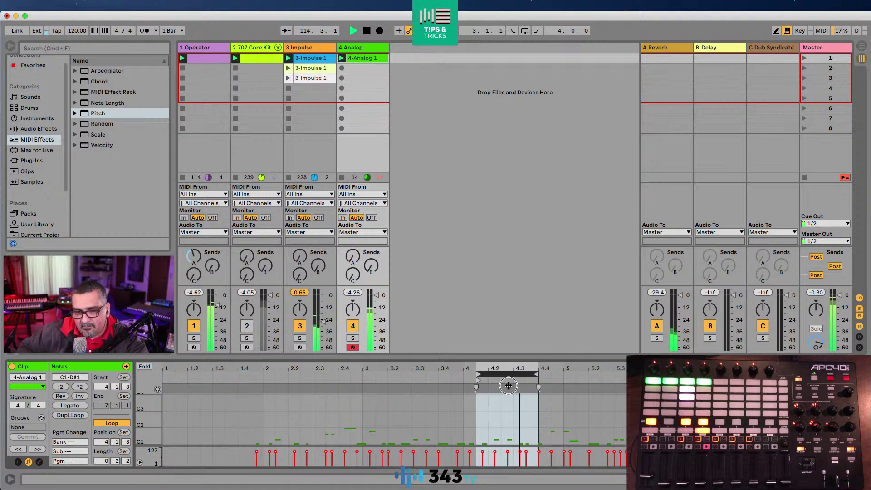
left_click_drag(509, 385, 543, 387)
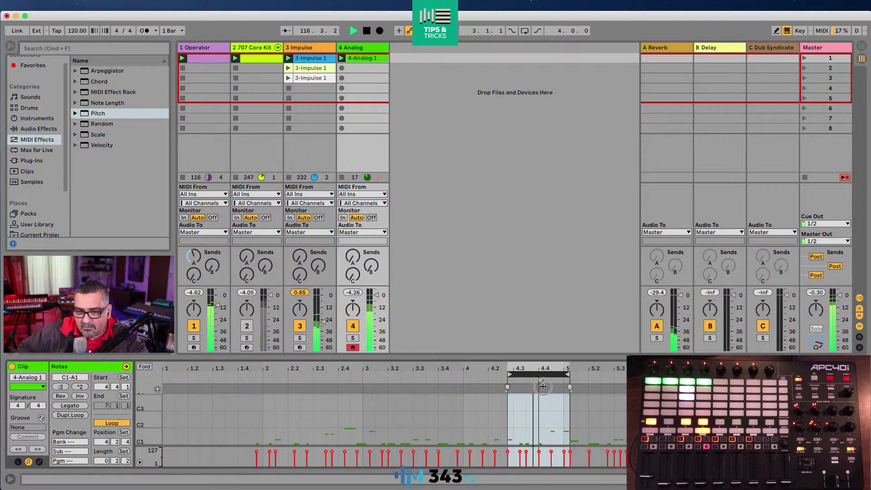
left_click_drag(543, 386, 716, 375)
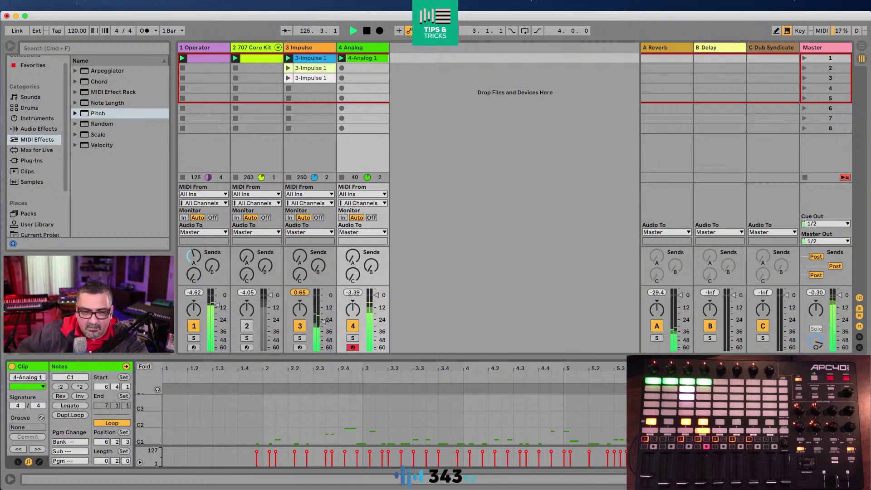
- Raise Analog's first filter frequency to about 1.7 kHz and reduce its resonance to 11%
double_click(362, 48)
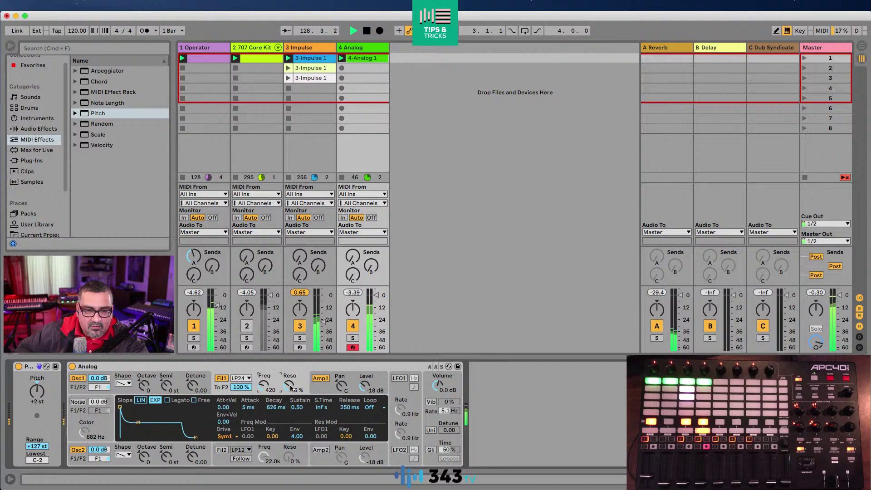
left_click_drag(262, 383, 263, 380)
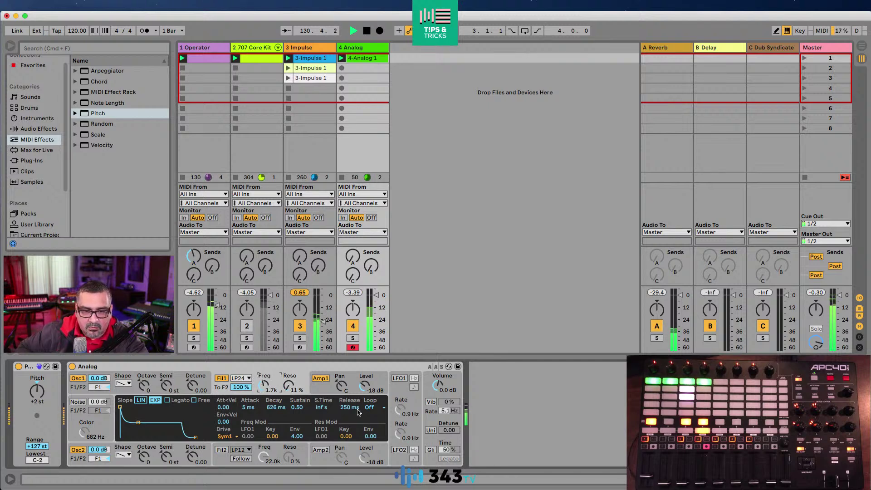
left_click(362, 51)
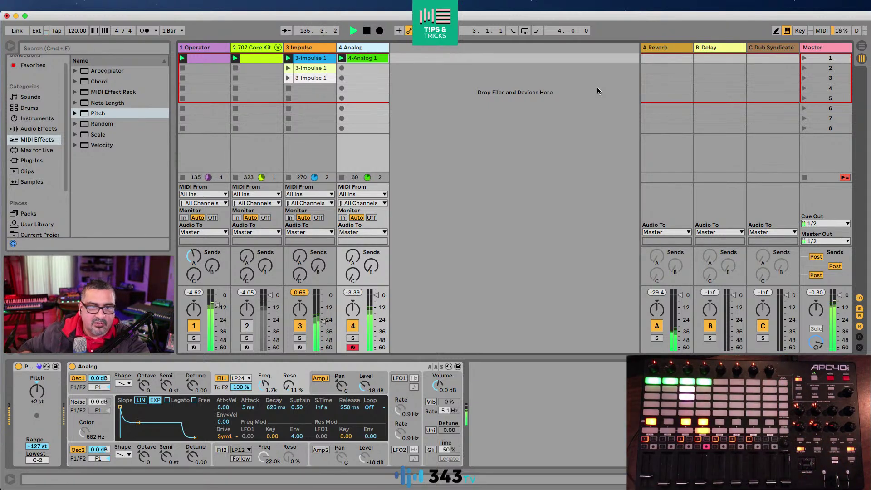
- MIDI-map Analog's F1 Freq to controller CC 52 and F1 Resonance to CC 53
left_click(822, 30)
left_click(268, 389)
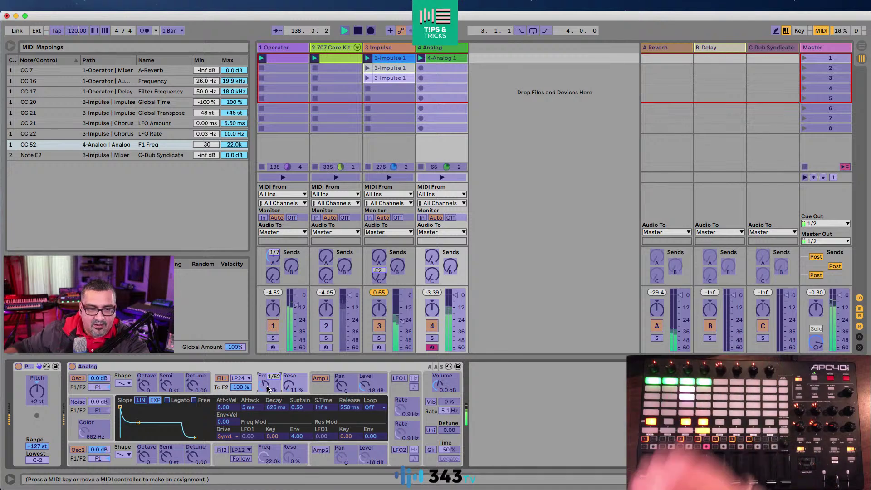
left_click(289, 386)
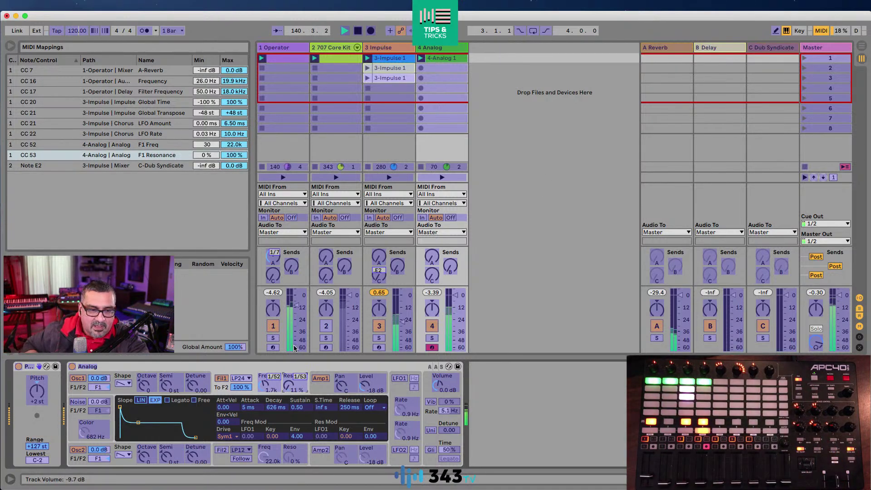
left_click(821, 31)
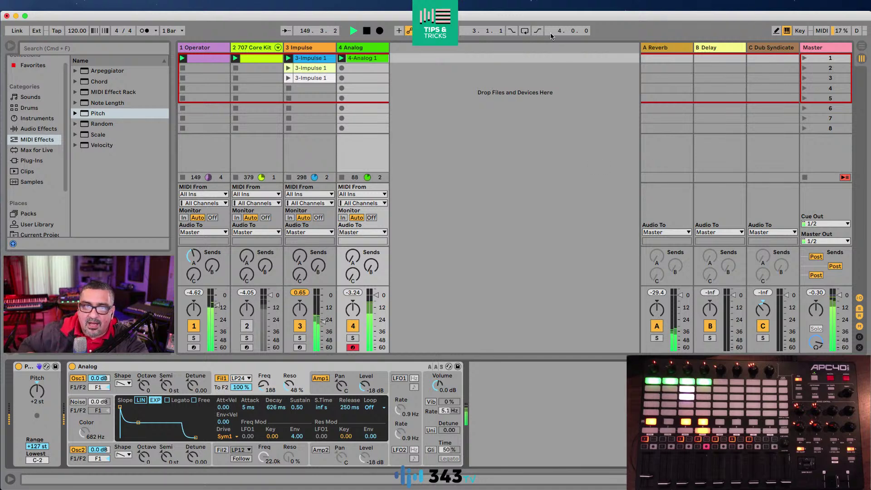
- MIDI-map Analog's OSC2 Octave to controller CC 54 and leave mapping mode
left_click(822, 31)
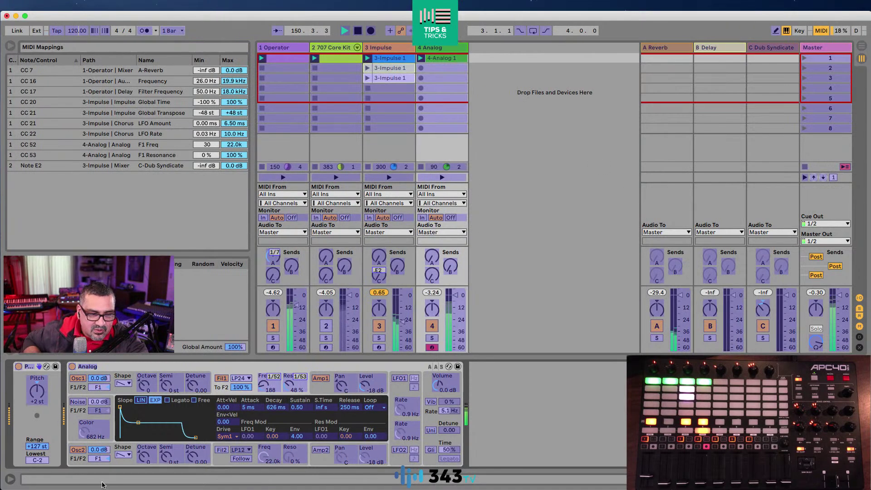
left_click(146, 458)
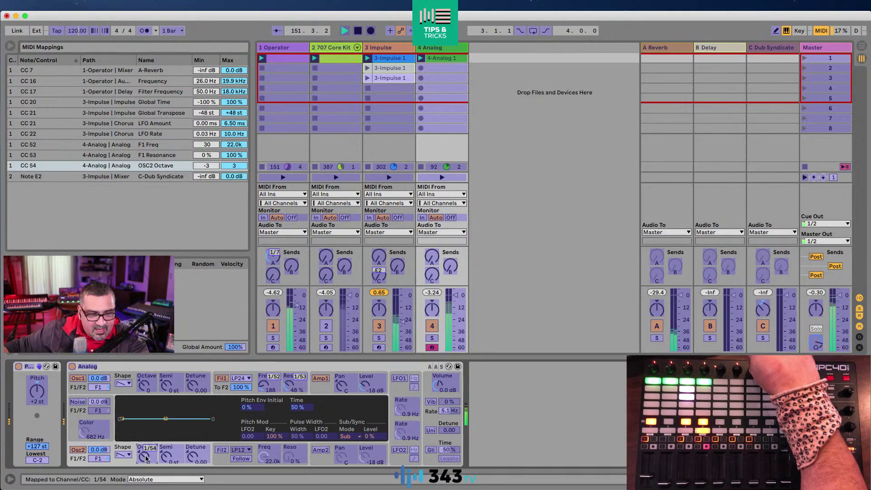
left_click(820, 32)
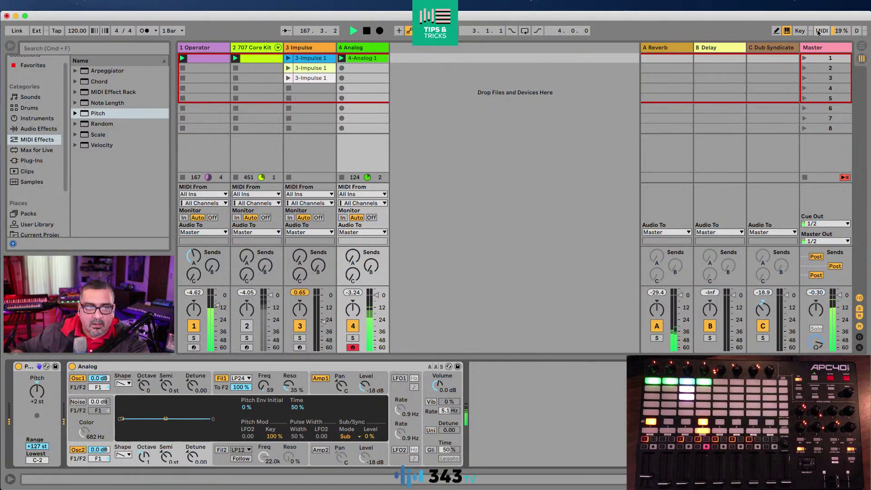
- Restart playback and move the Analog clip's two-beat loop back to start at 5.1.3
key("space")
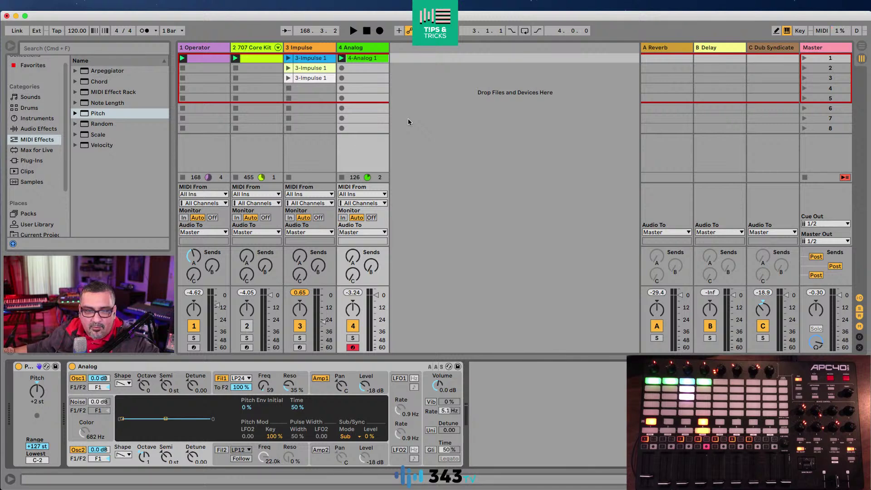
left_click(364, 49)
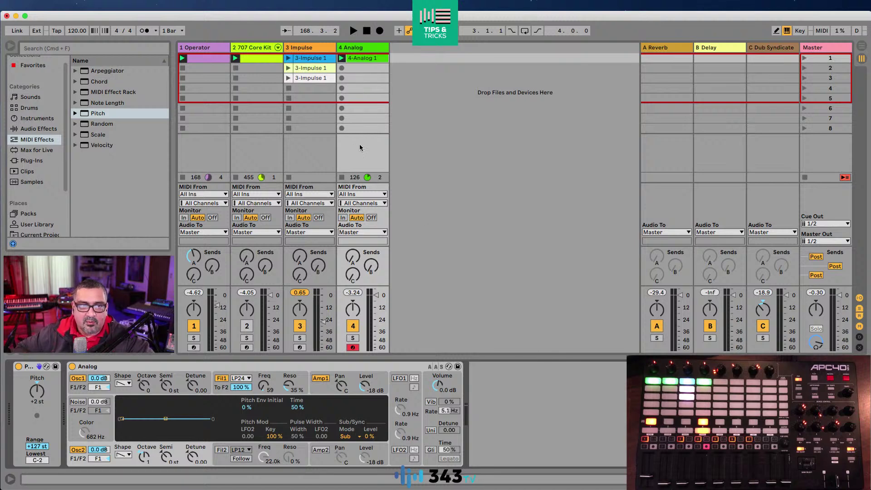
key("space")
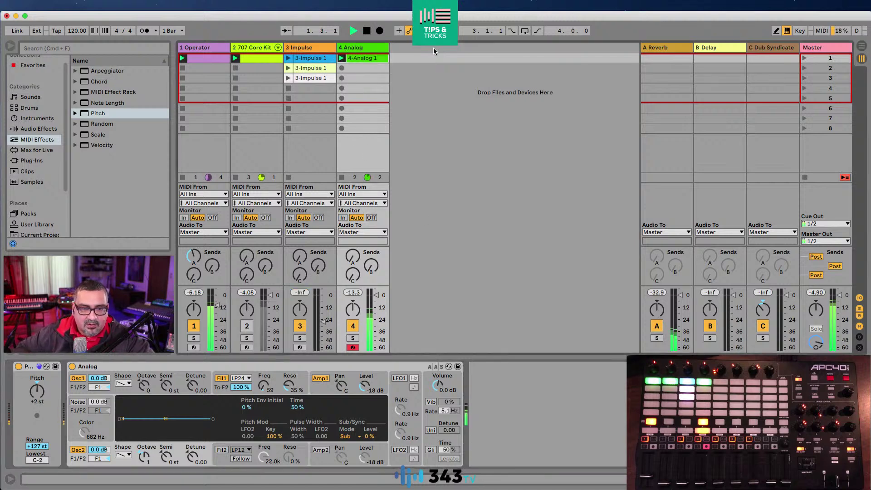
left_click(361, 59)
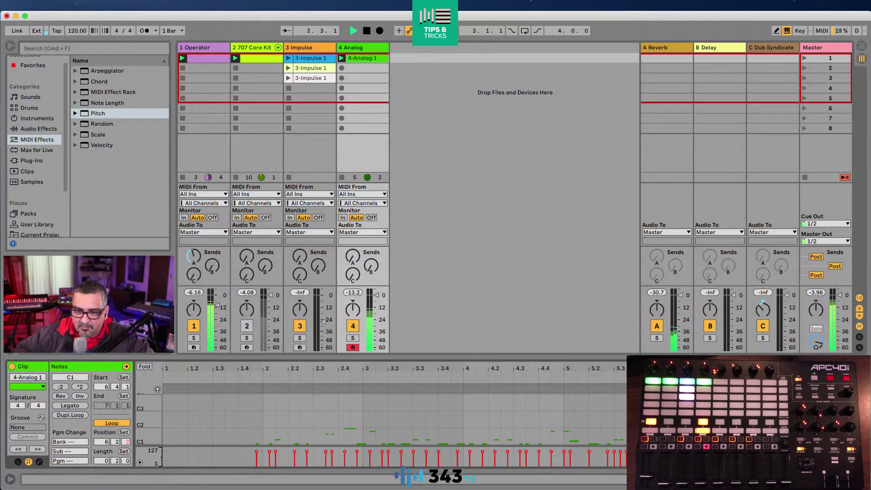
left_click_drag(625, 388, 619, 387)
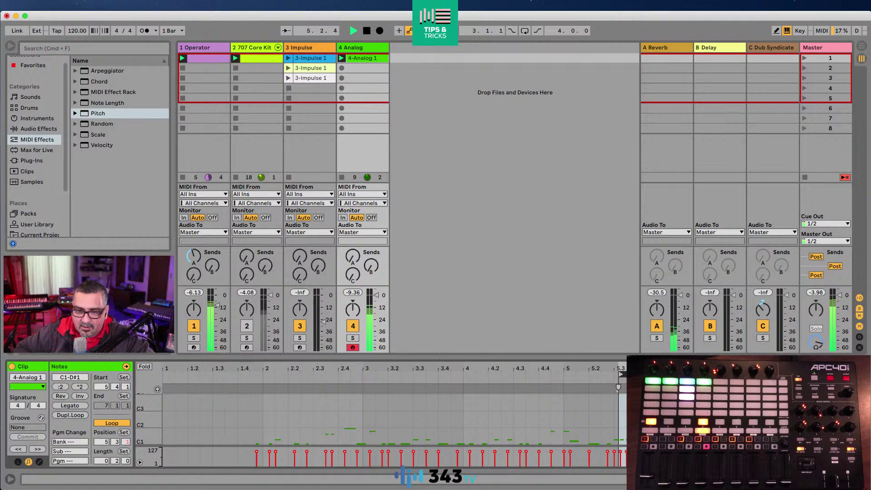
mouse_move(619, 387)
left_mouse_down()
mouse_move(575, 382)
mouse_move(607, 382)
left_mouse_up()
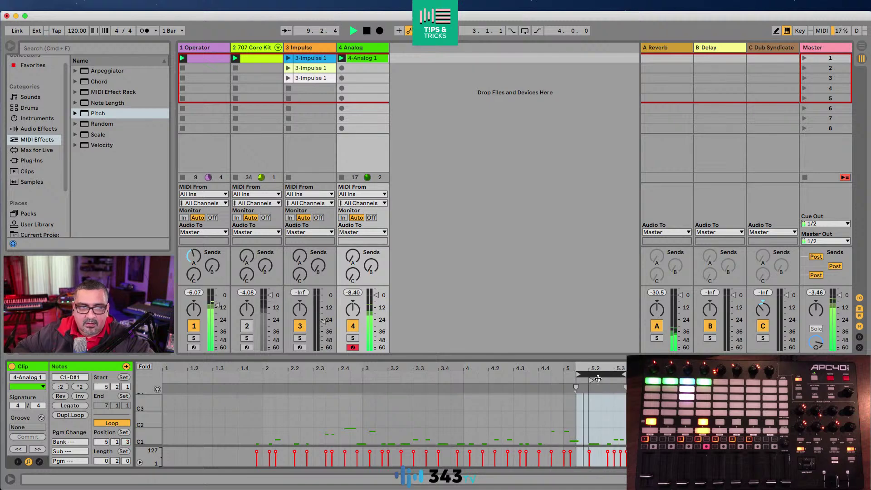
- Set Analog's first amp envelope to zero sustain and about 469 ms decay, and its first filter envelope attack to about 39 ms
key("shift+Tab")
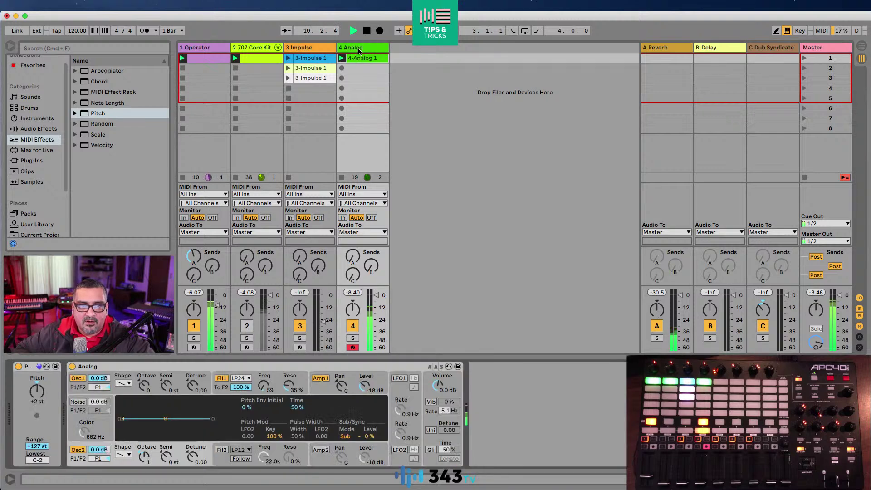
left_click(317, 390)
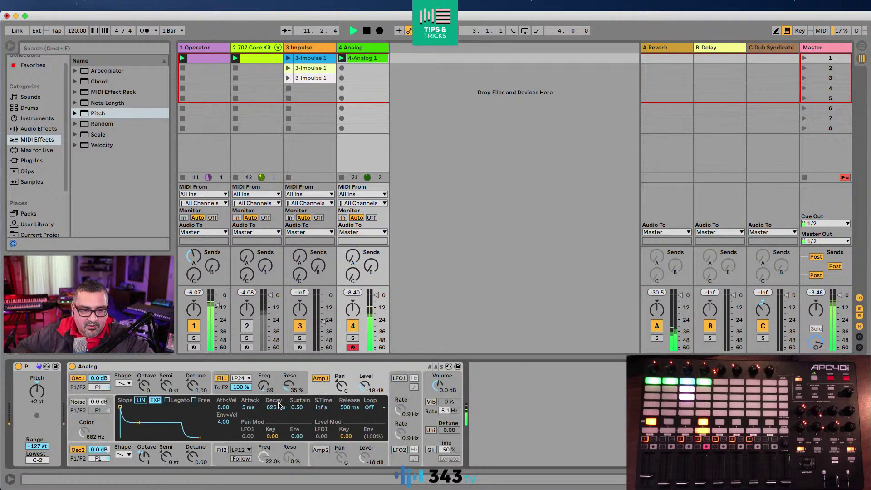
left_click_drag(138, 423, 137, 441)
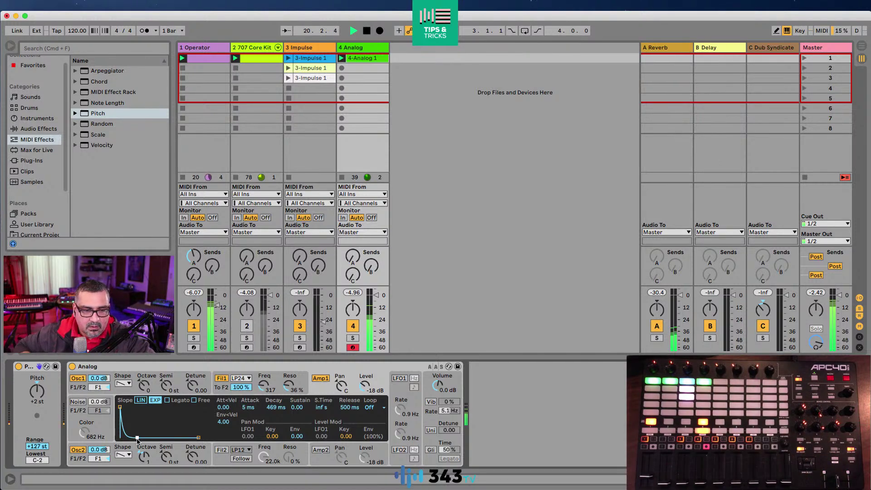
left_click(257, 392)
mouse_move(120, 407)
left_mouse_down()
mouse_move(150, 409)
mouse_move(133, 411)
mouse_move(147, 437)
mouse_move(127, 410)
left_mouse_up()
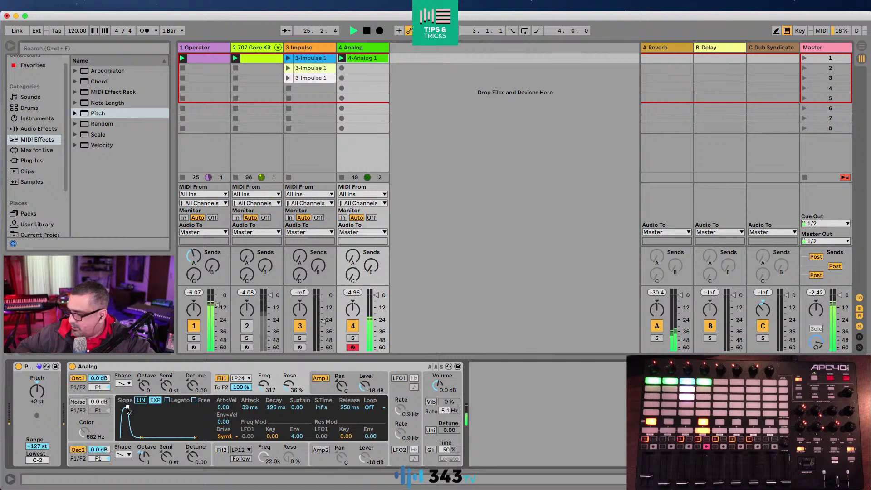
- MIDI-map Analog's F1 Env Attack to controller CC 55 and raise the Analog track's Reverb send to about -18 dB
left_click(822, 31)
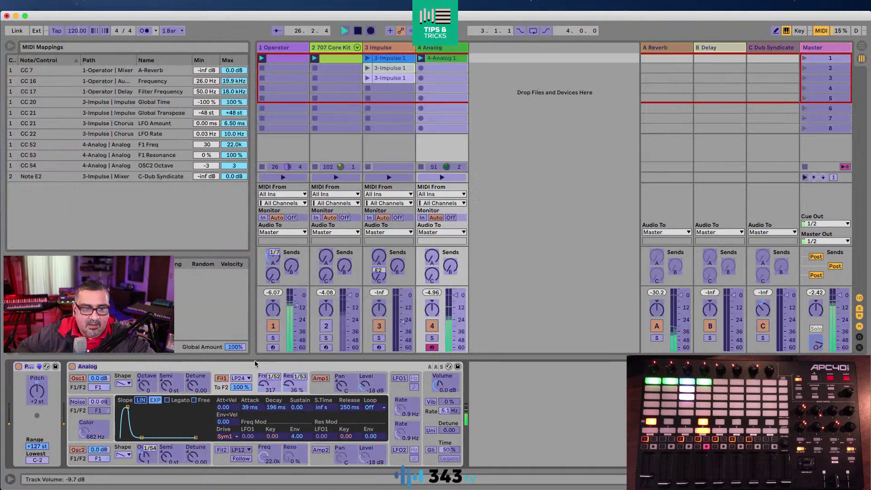
left_click(127, 409)
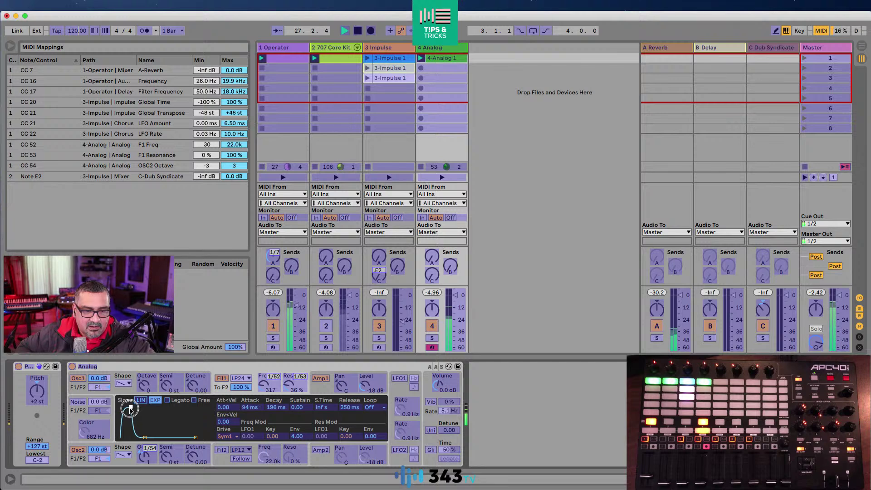
left_click(254, 411)
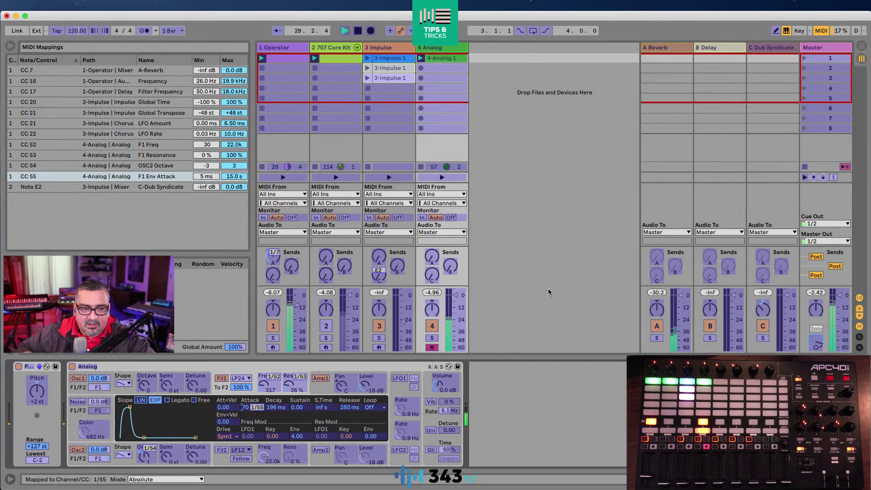
left_click(821, 31)
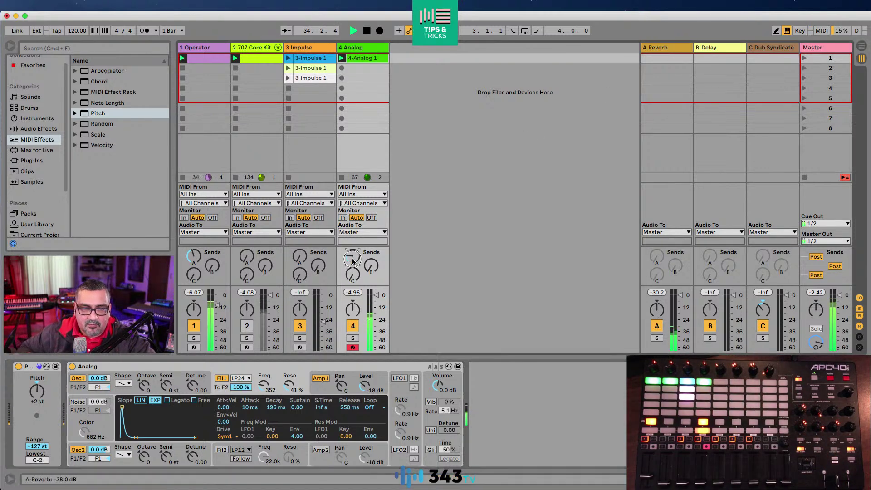
scroll(353, 261, "down", 4)
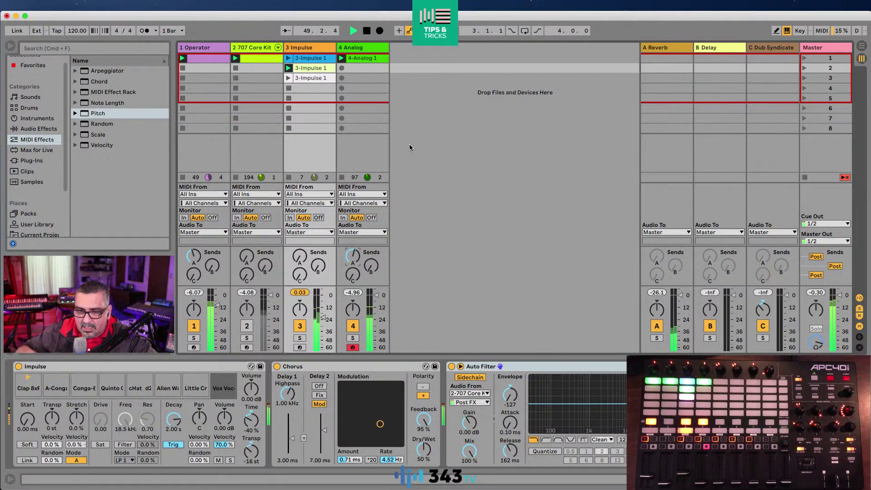
- Restart playback from the beginning and switch off the Chorus on the Impulse track
left_click(366, 31)
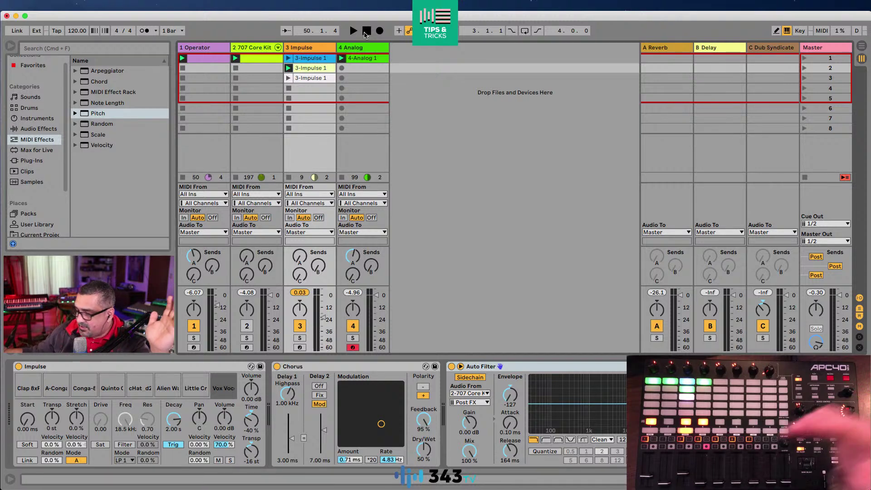
key("space")
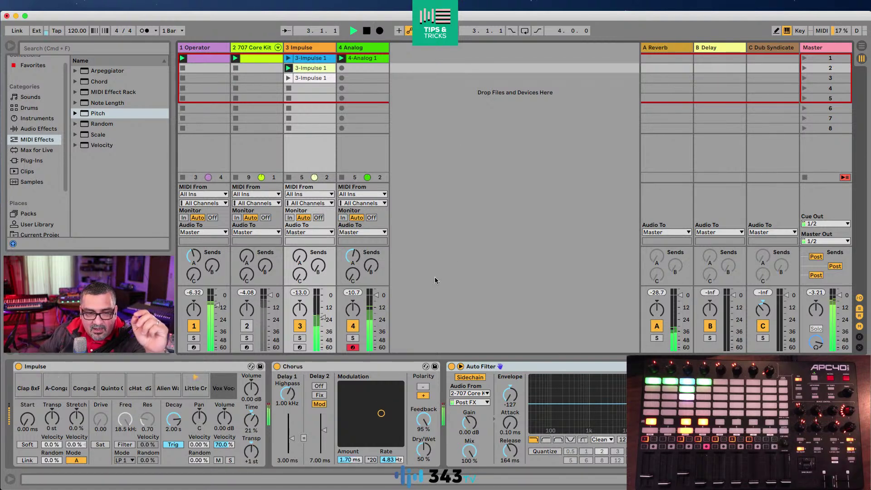
left_click(277, 366)
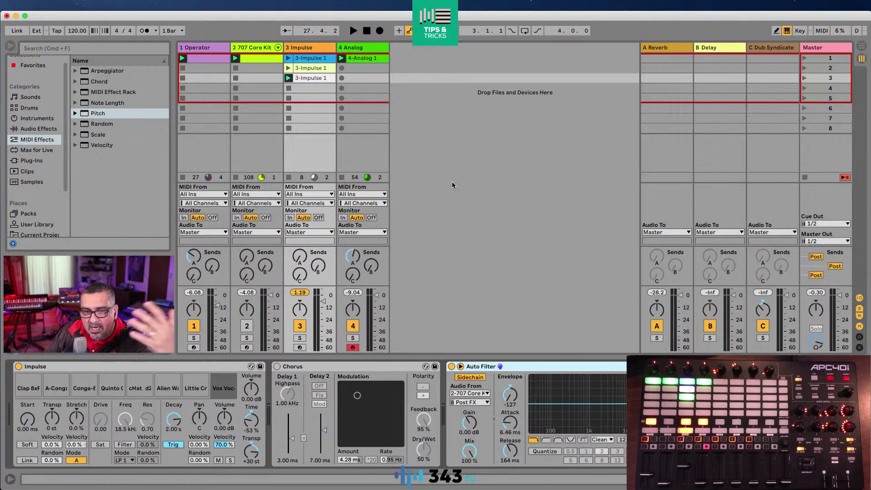
- Stop playback and all clips, and start recording the session clip performance into the Arrangement
left_click(367, 31)
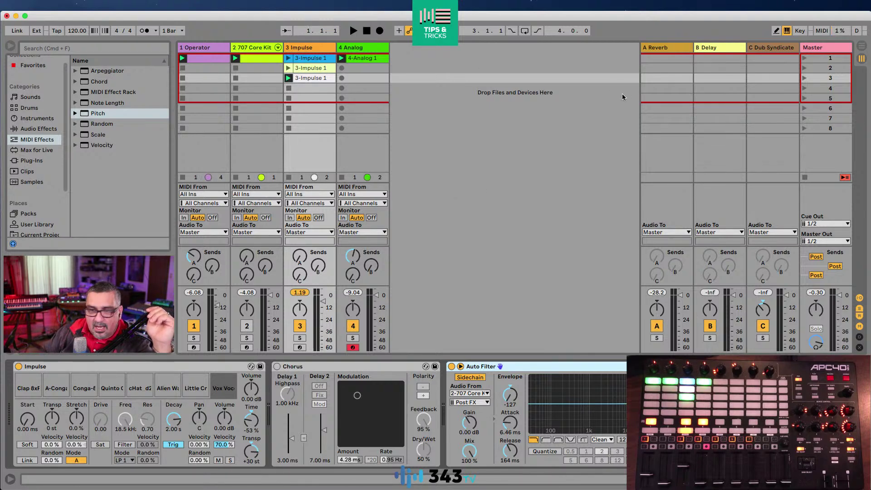
left_click(806, 177)
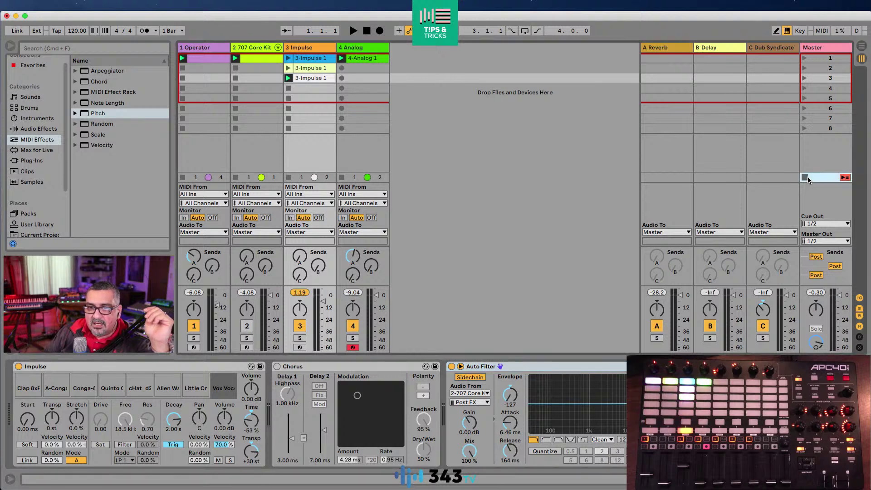
left_click(379, 31)
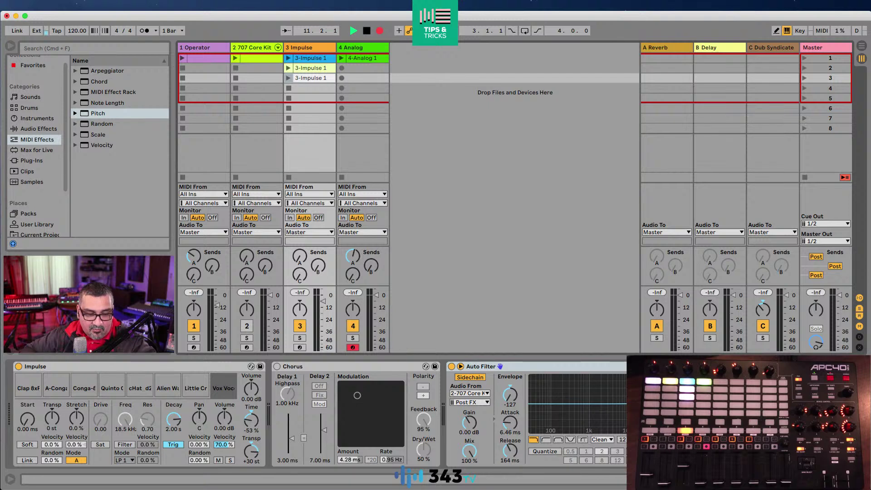
key("Tab")
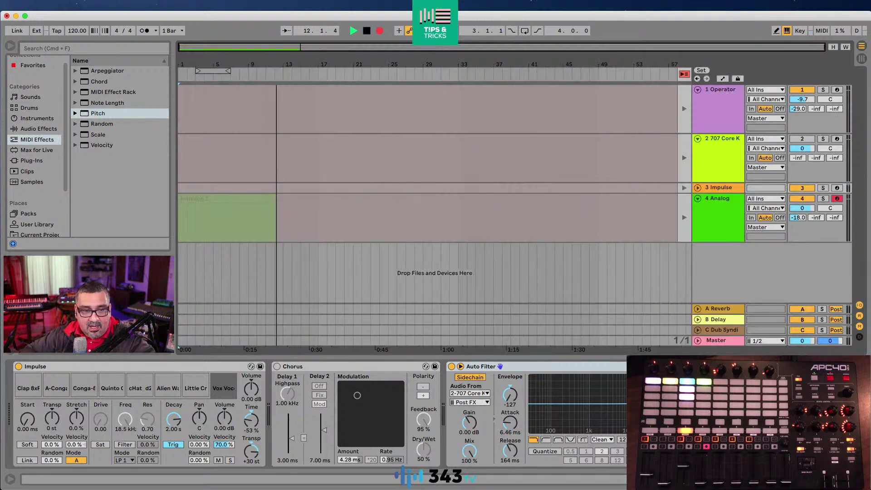
left_click(372, 64)
key("Tab")
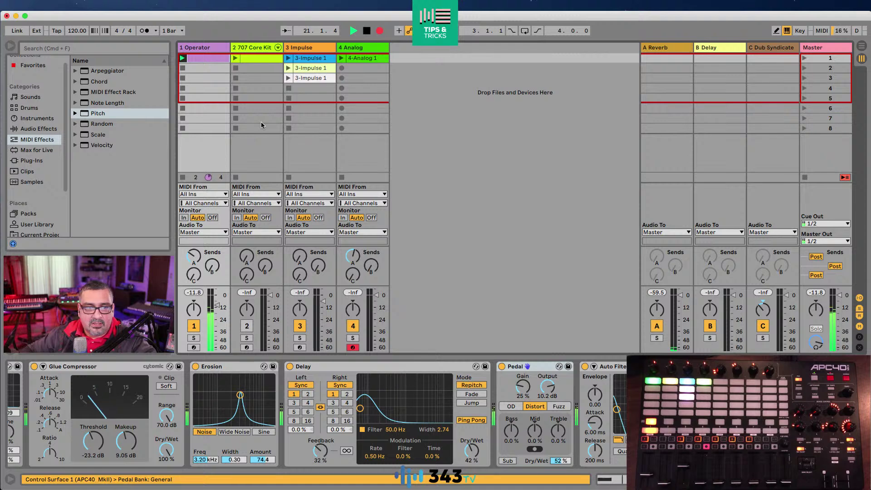
key("Tab")
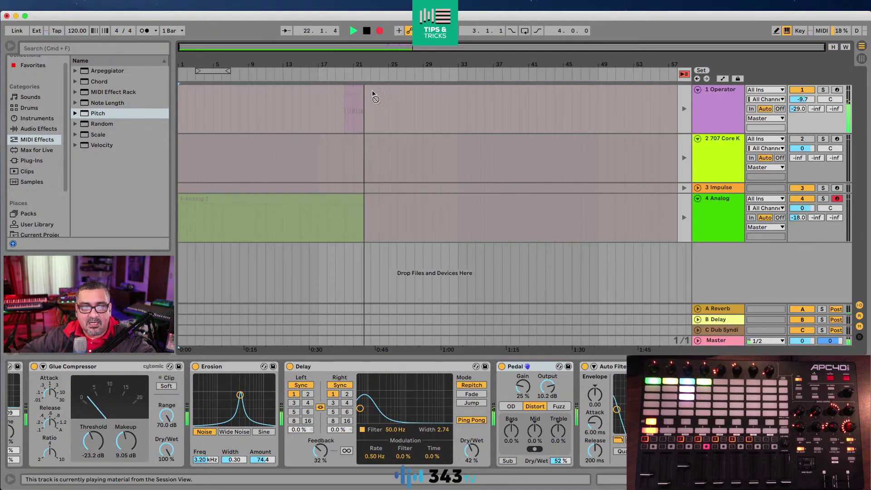
- Stop the arrangement recording and return all tracks to playing the recorded arrangement
key("Tab")
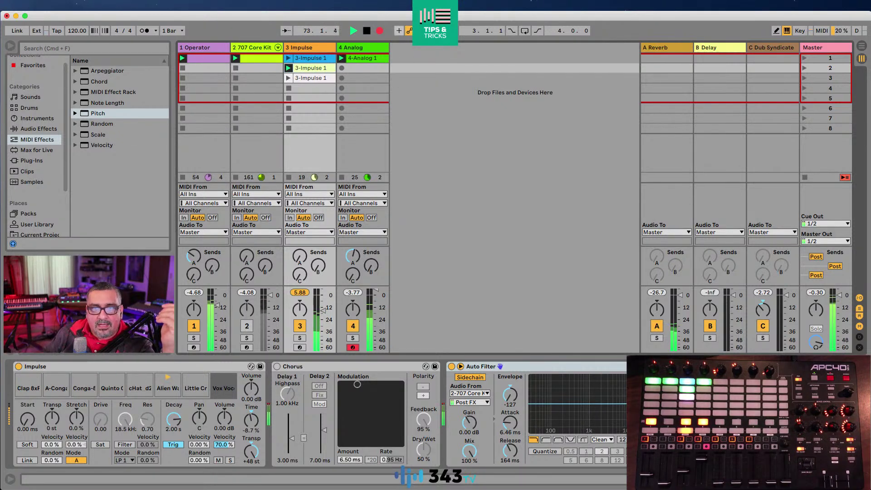
key("Tab")
left_click(366, 30)
left_click(684, 74)
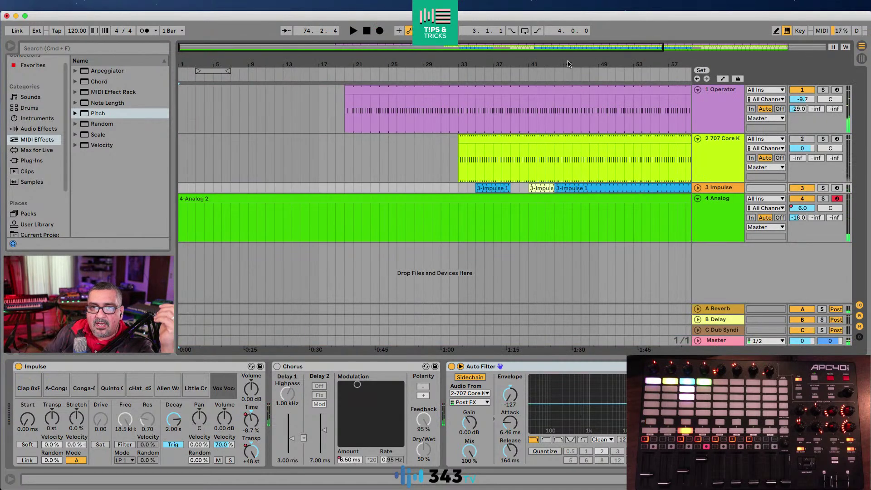
key("w")
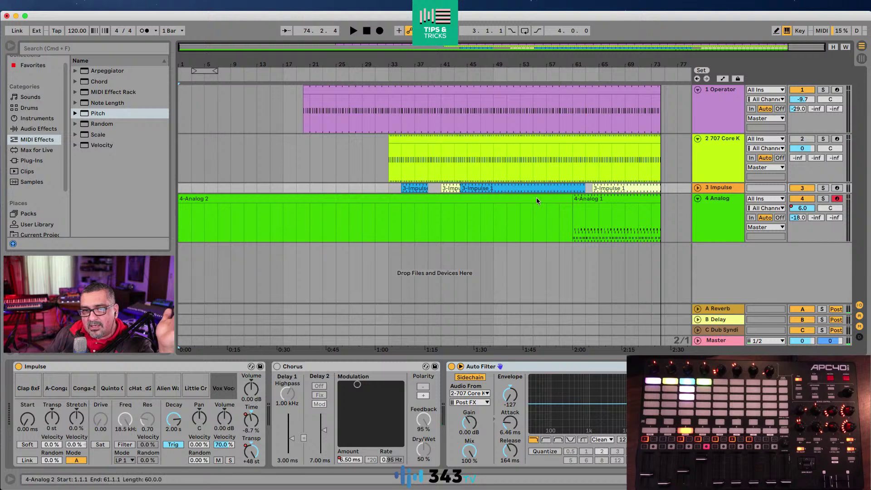
- Play the arrangement around bar 61 and select the section from 61.1.1 to 63.1.1 across all four instrument tracks
left_click(567, 80)
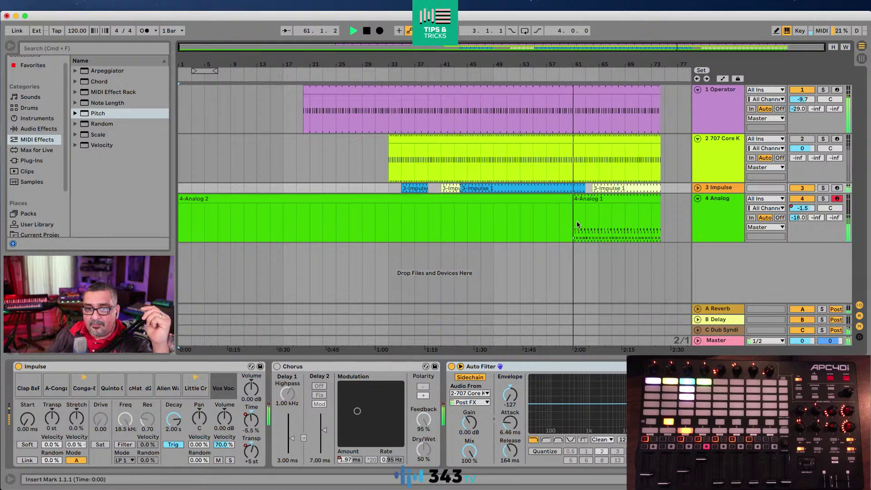
left_click_drag(574, 223, 585, 67)
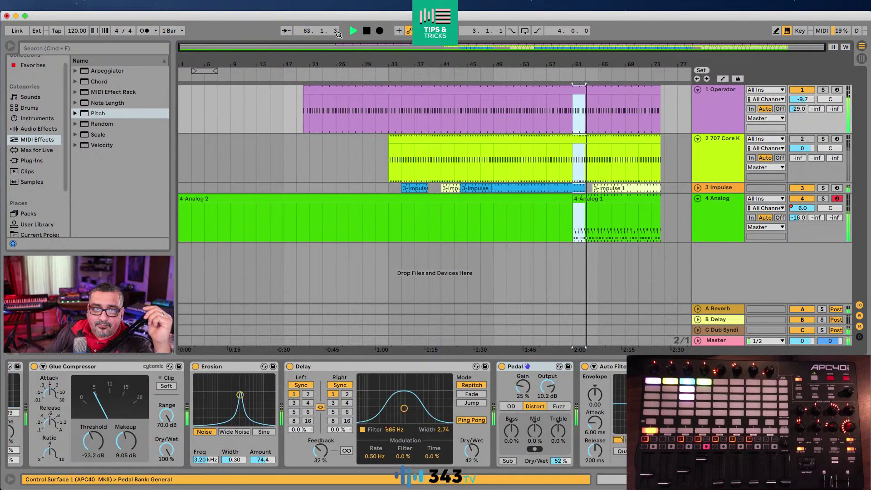
left_click(368, 31)
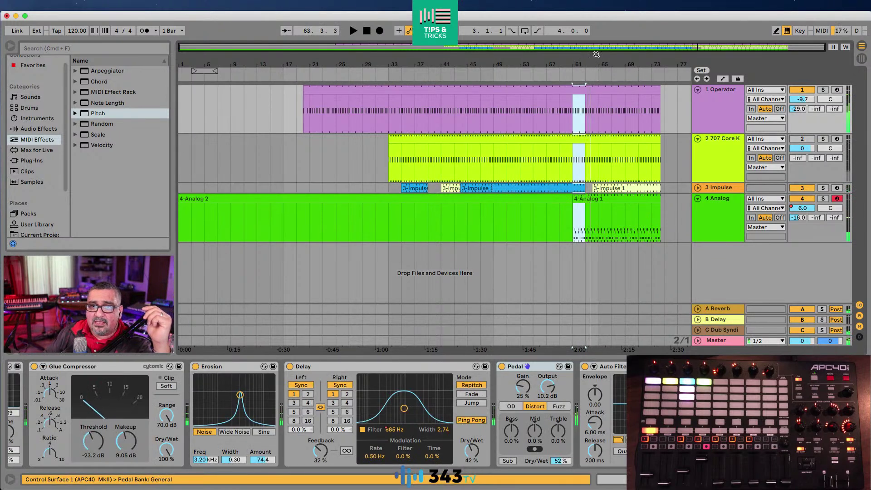
- Turn on the arrangement loop and set it to two bars starting at 61.1.1 while playing the section
left_click(525, 30)
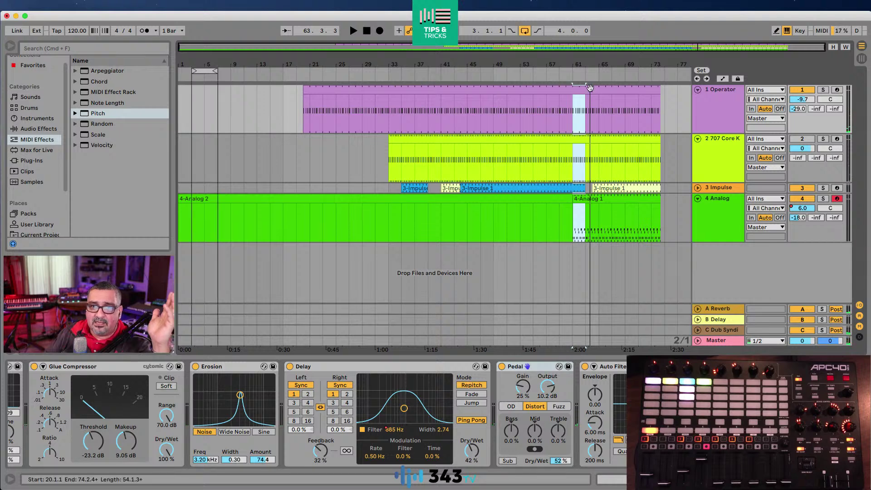
left_click(574, 76)
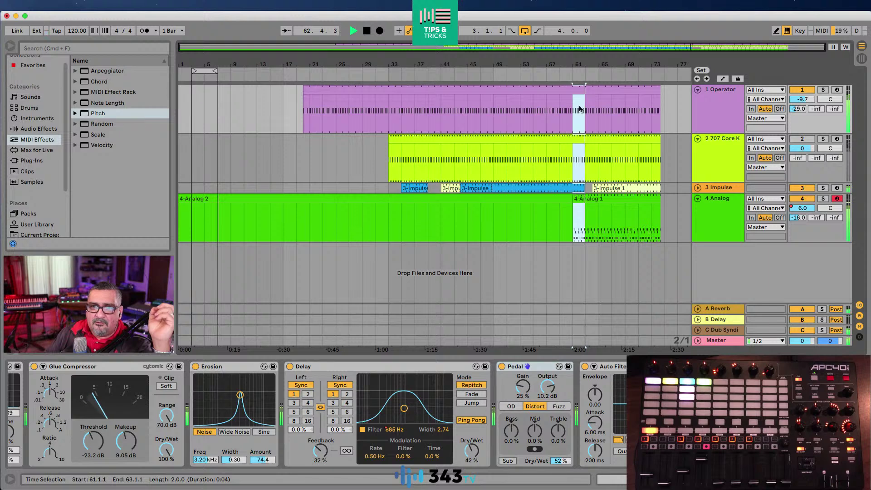
left_click_drag(205, 72, 573, 72)
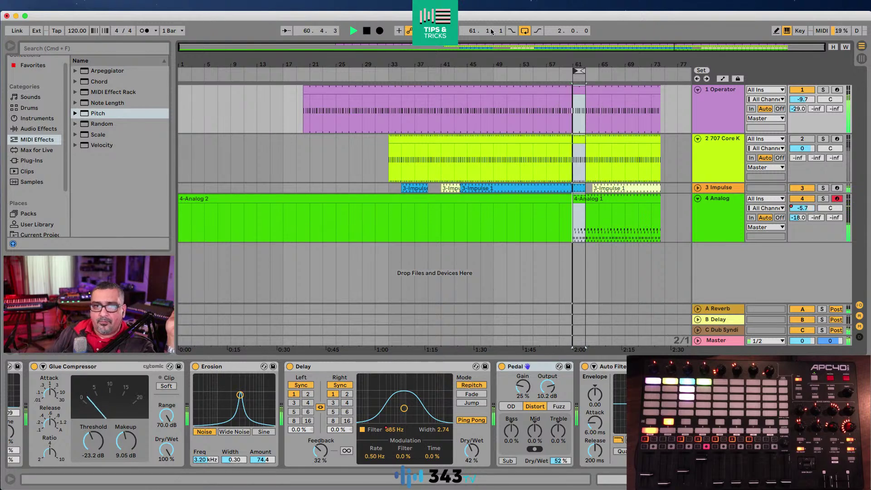
- Consolidate the selected two bars from 61.1.1 across the tracks to a new scene and stop playback
right_click(578, 87)
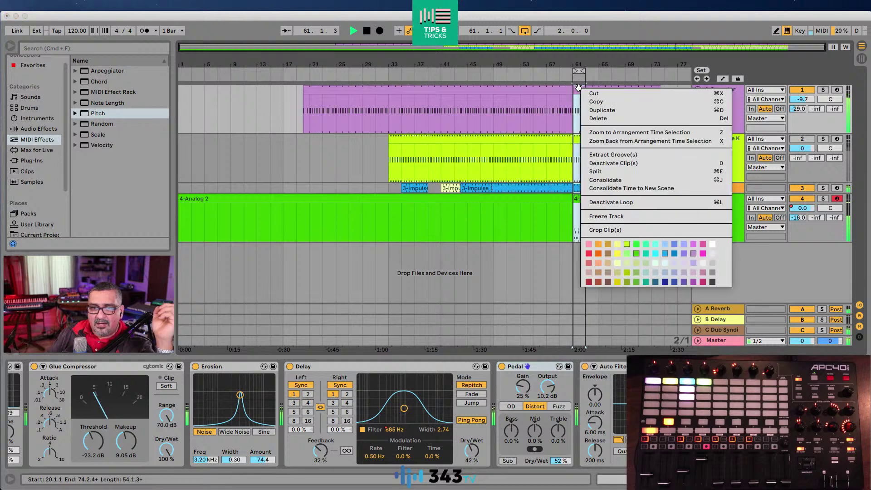
left_click(623, 188)
key("space")
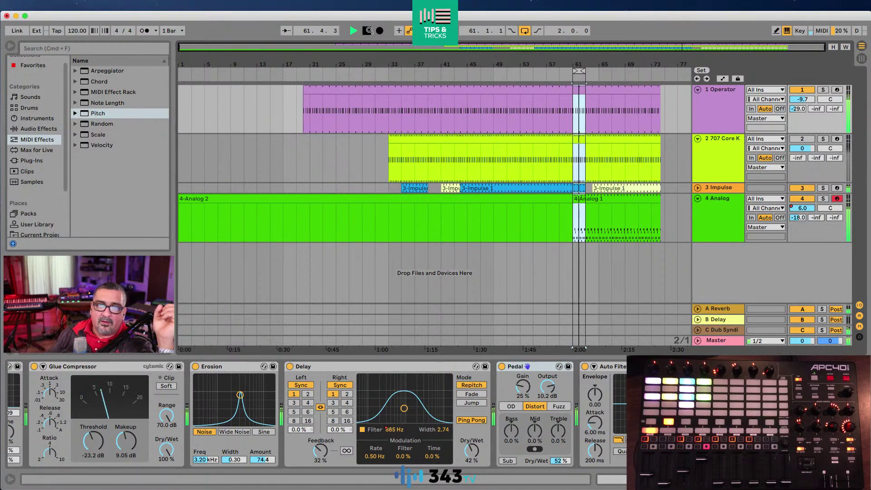
- Launch the newly consolidated scene 9 in Session View to audition its clips, and stop playback
left_click(861, 59)
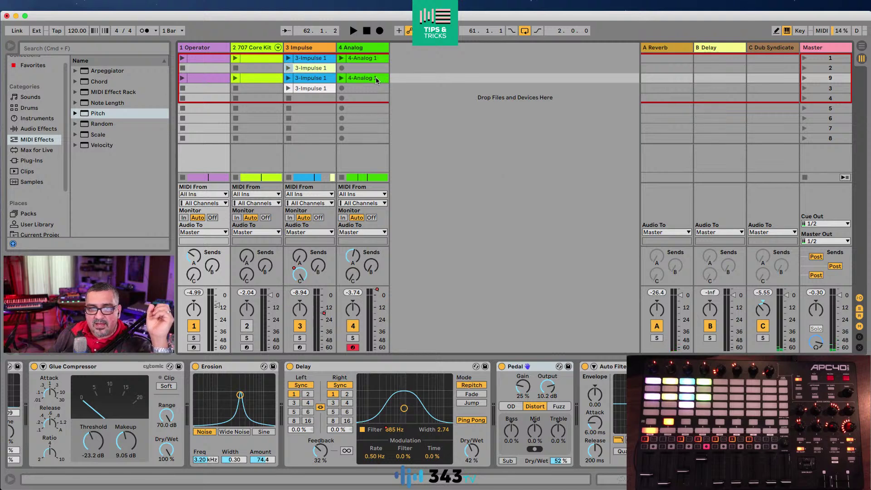
left_click(804, 78)
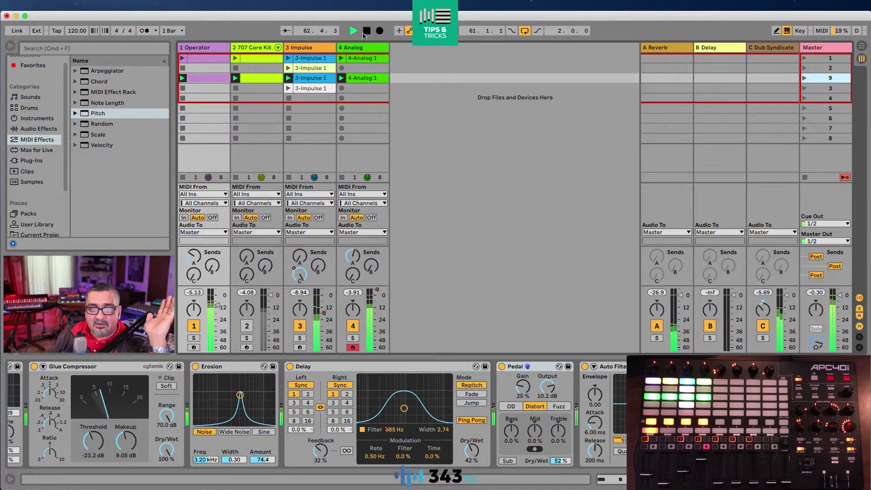
left_click(366, 32)
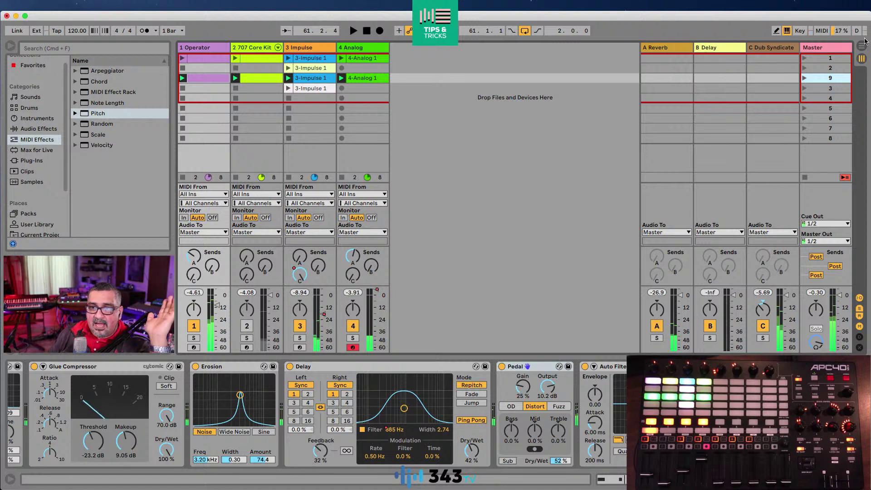
- Return to Arrangement View and switch all tracks back to playing the recorded arrangement
left_click(862, 46)
left_click(581, 70)
left_click(684, 74)
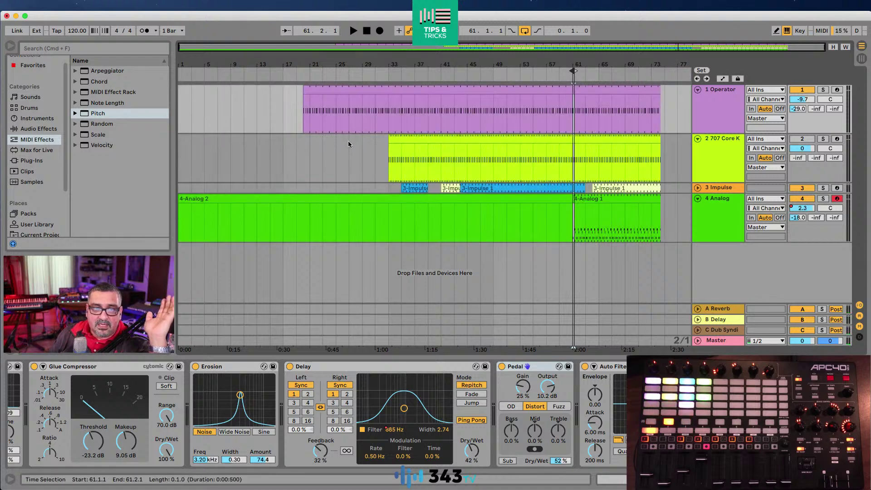
- Loop the section from 23.1.1 to 25.1.1 during playback and consolidate its time to a new scene
left_click_drag(327, 152, 338, 113)
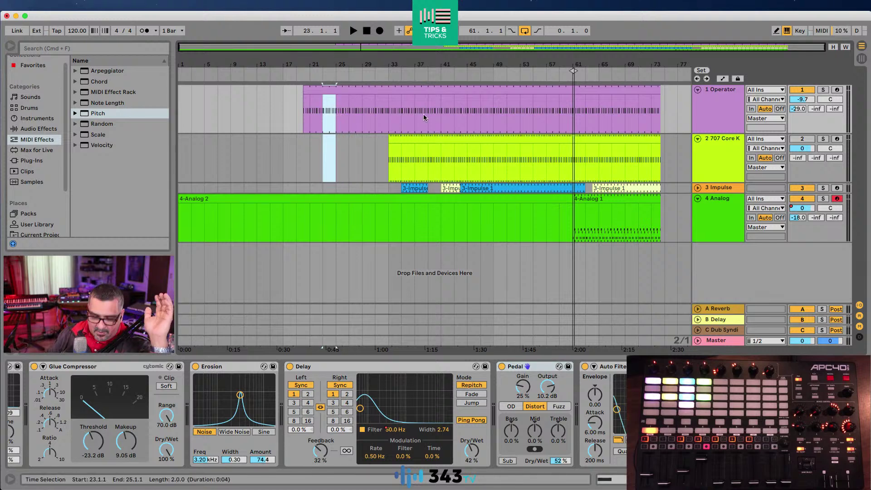
key("super+l")
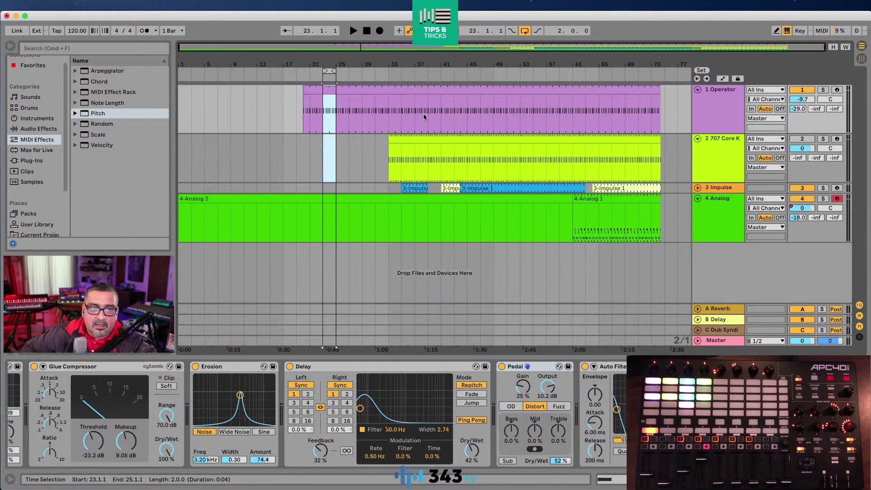
key("space")
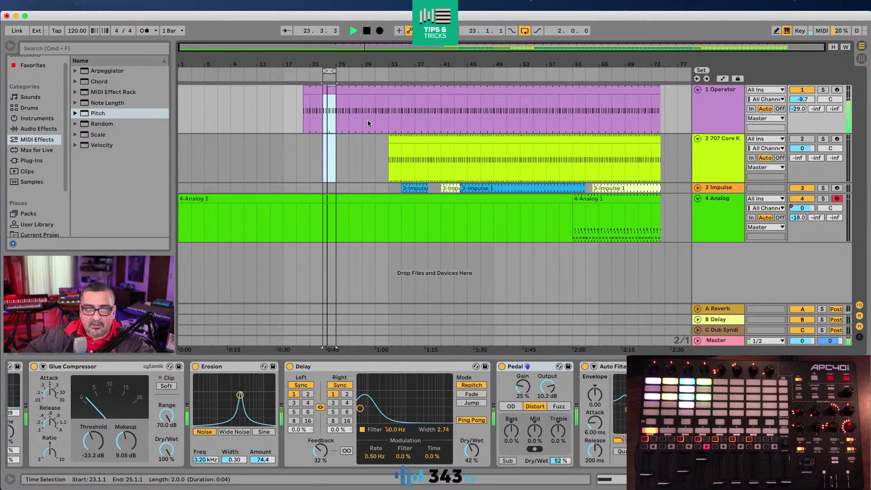
right_click(327, 92)
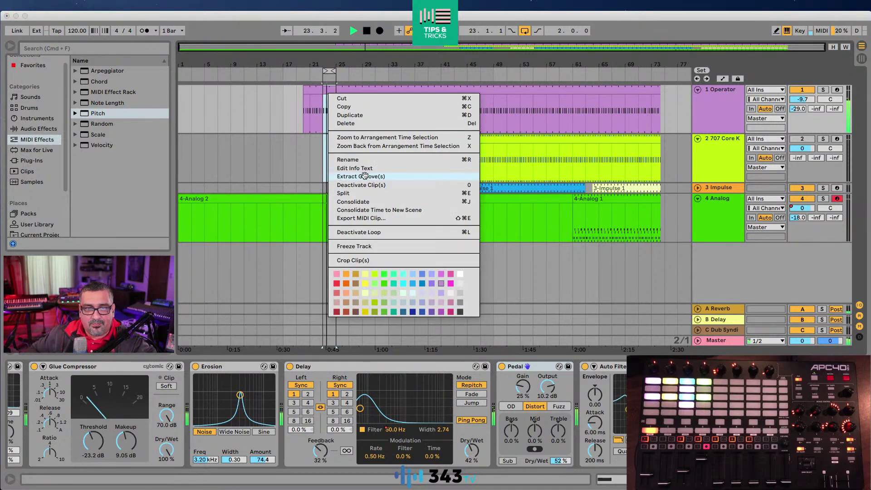
key("Escape")
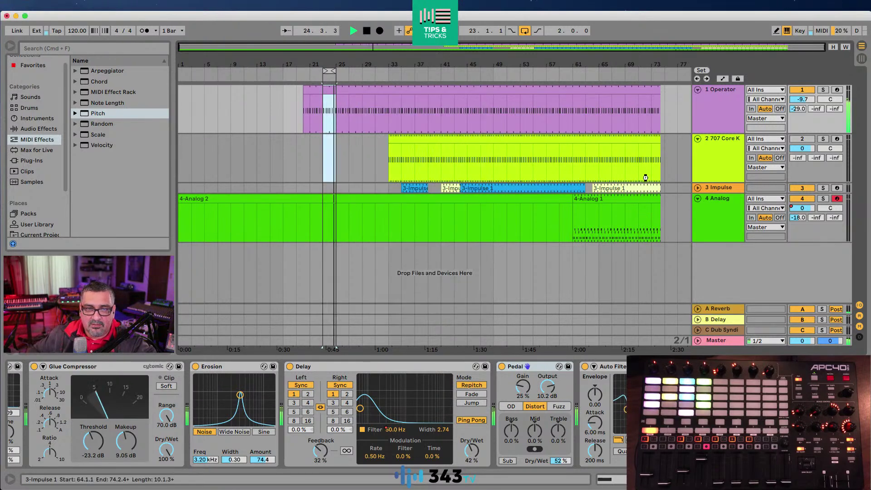
- Audition scenes 10 and 9 alternately in Session View, ending on scene 10, and return to Arrangement View with playback stopped
left_click(861, 58)
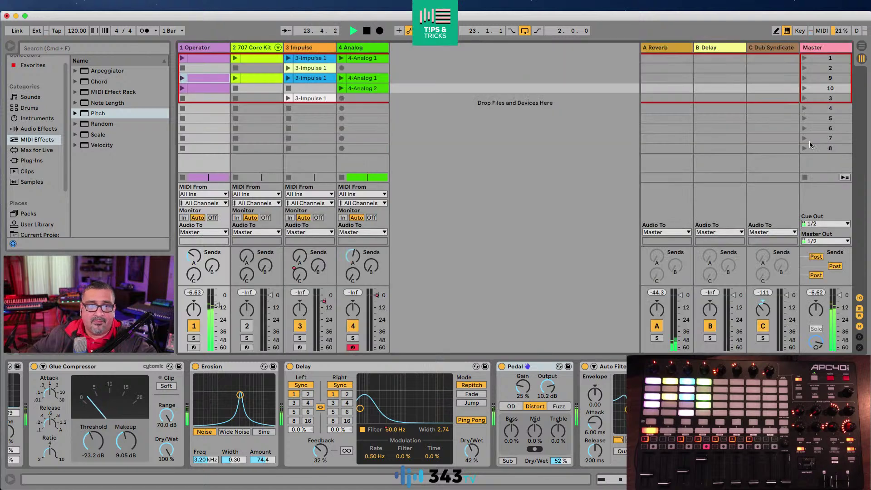
left_click(805, 88)
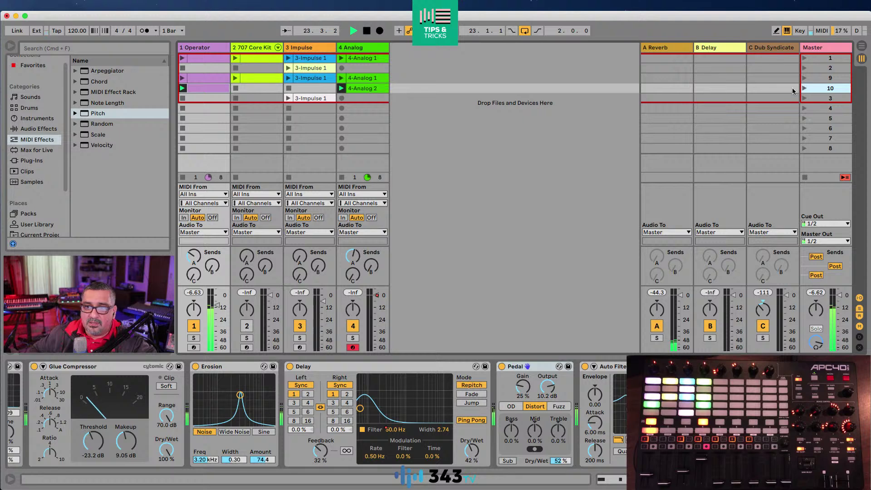
left_click(804, 78)
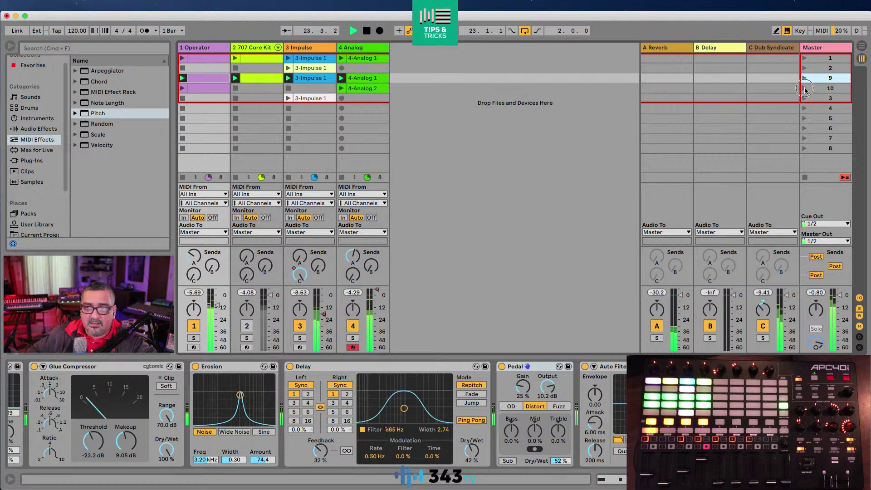
left_click(805, 88)
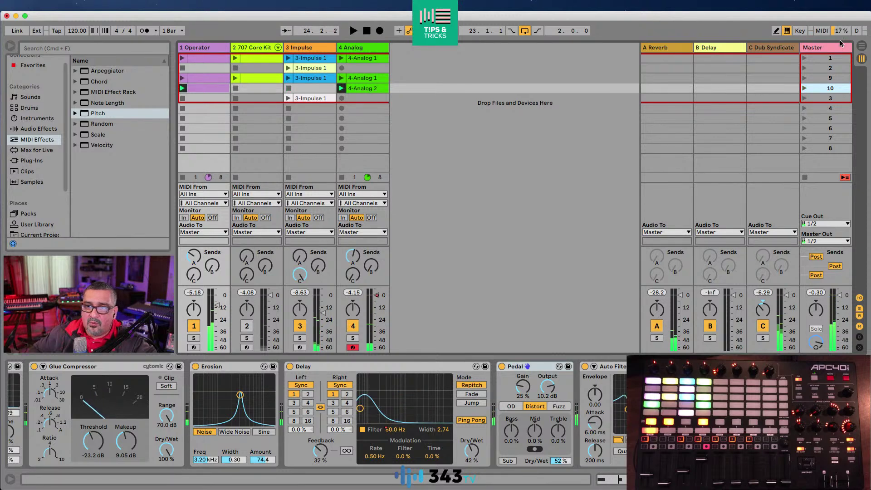
left_click(865, 46)
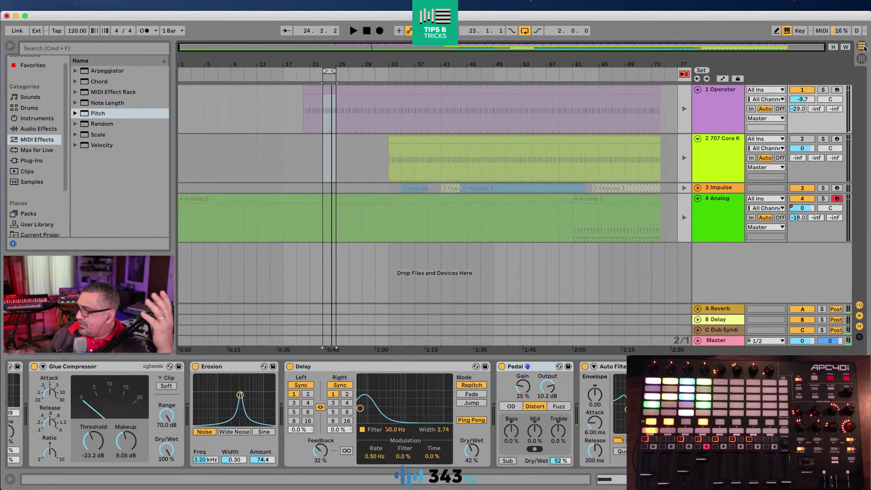